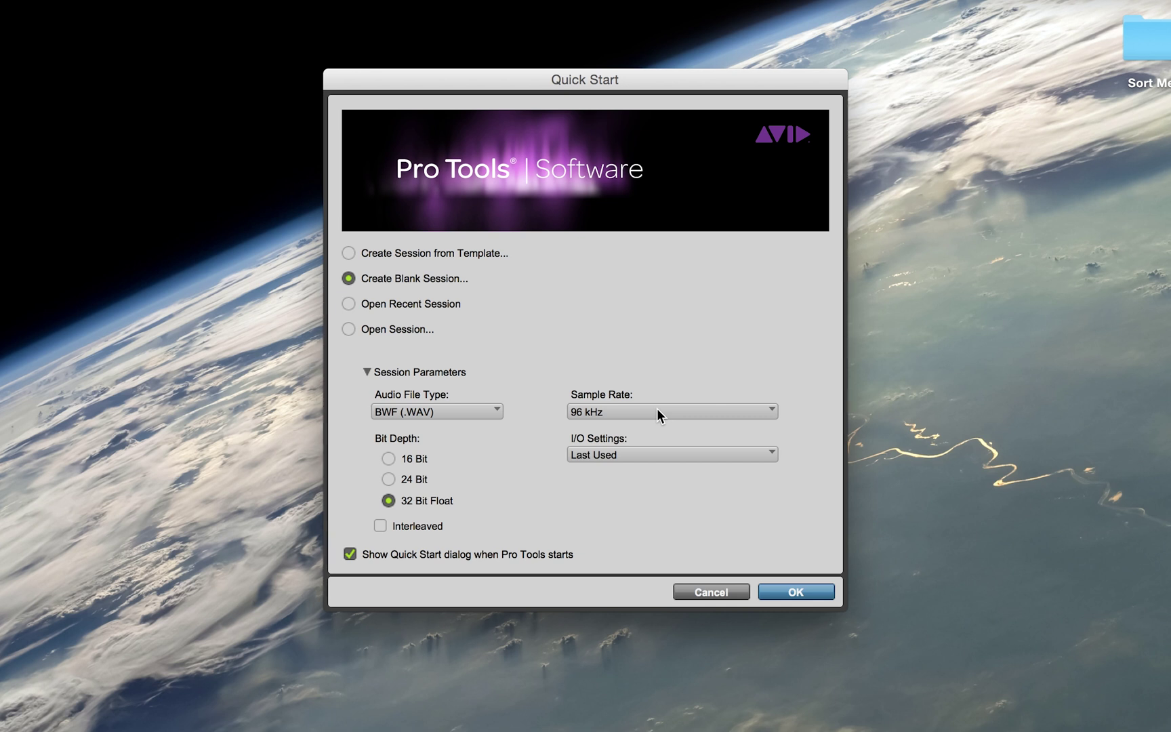
Create a blank BWF (.WAV) session at 96 kHz and 32 Bit Float named YTTest on the Desktop.
click(785, 592)
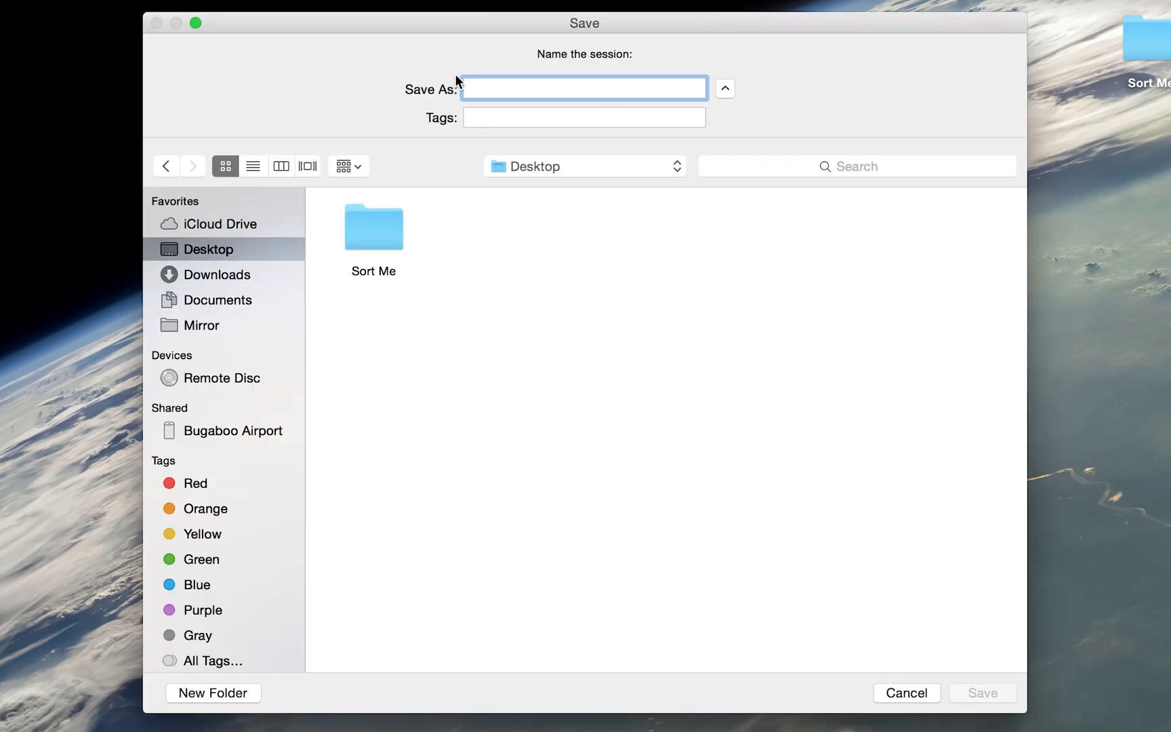
text(YTTest)
key(Return)
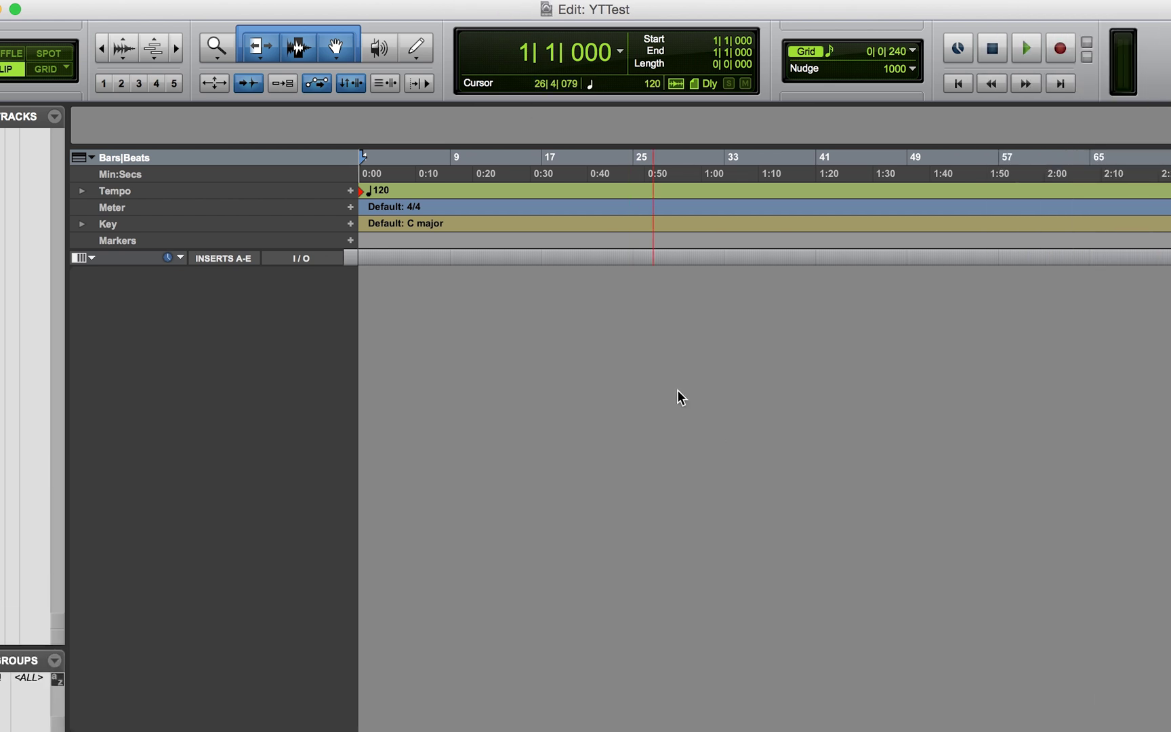
Add one stereo master fader track to the session and enlarge its track height.
key(super+shift+n)
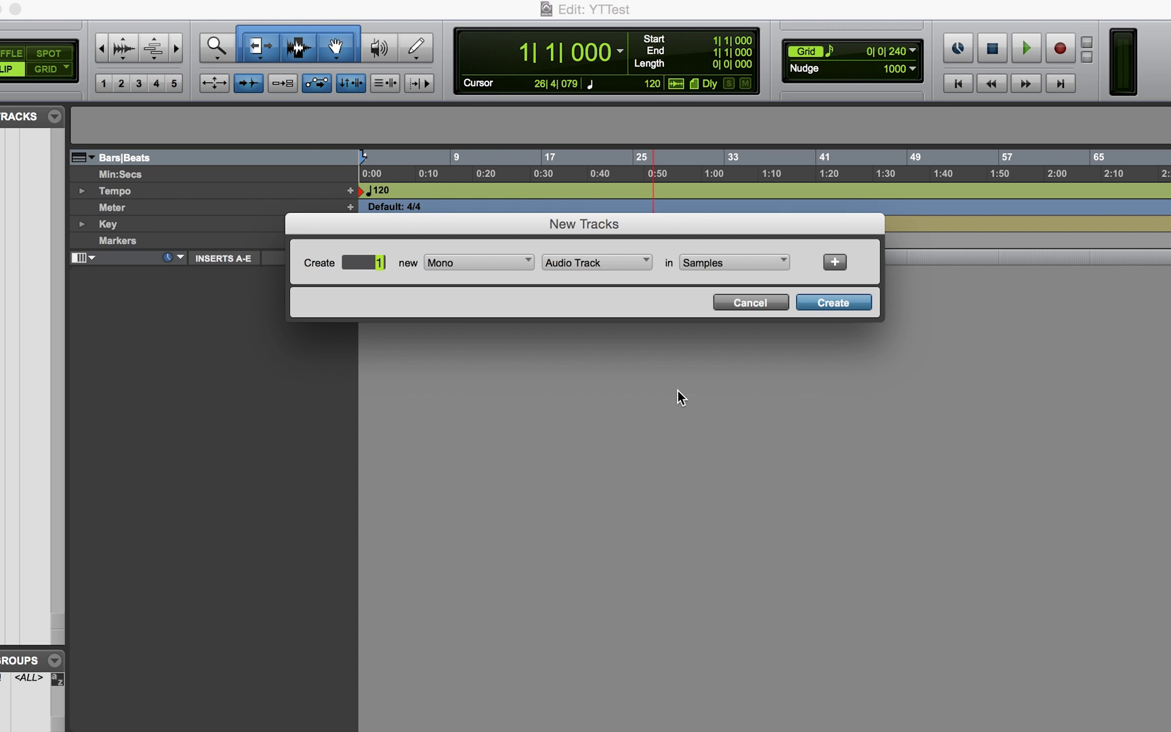
key(super+Right)
key(super+Down)
key(super+Down)
key(Return)
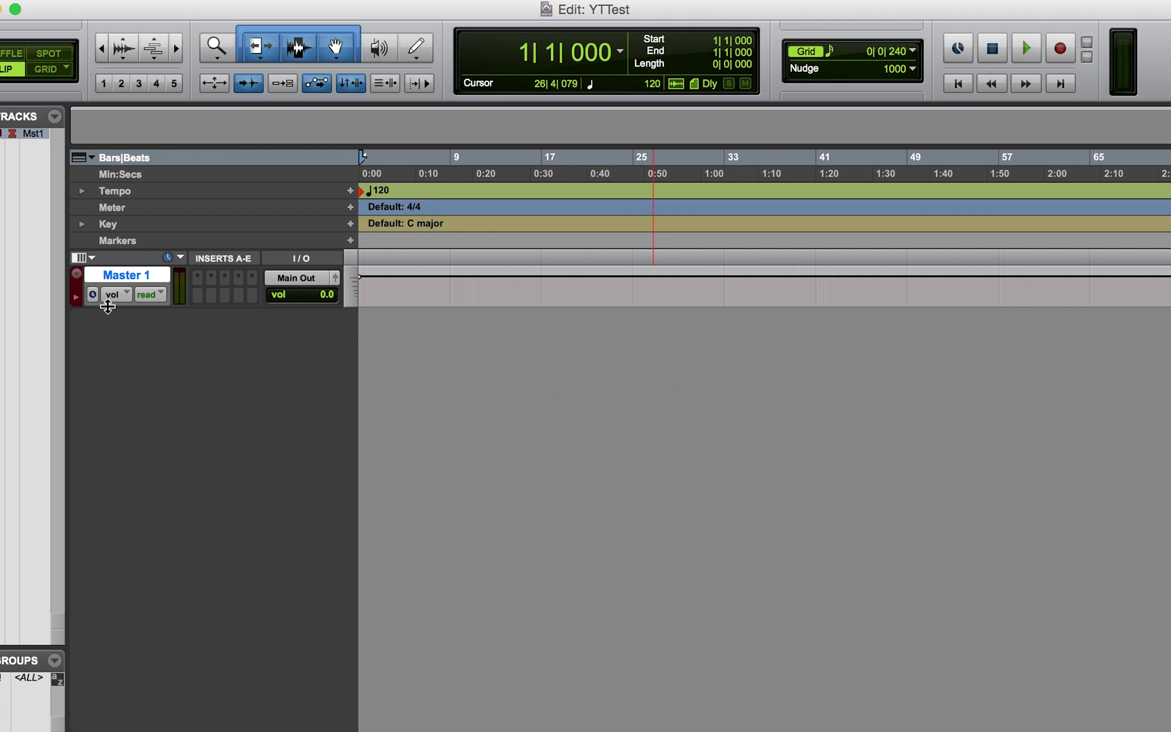
drag(102, 306, 99, 371)
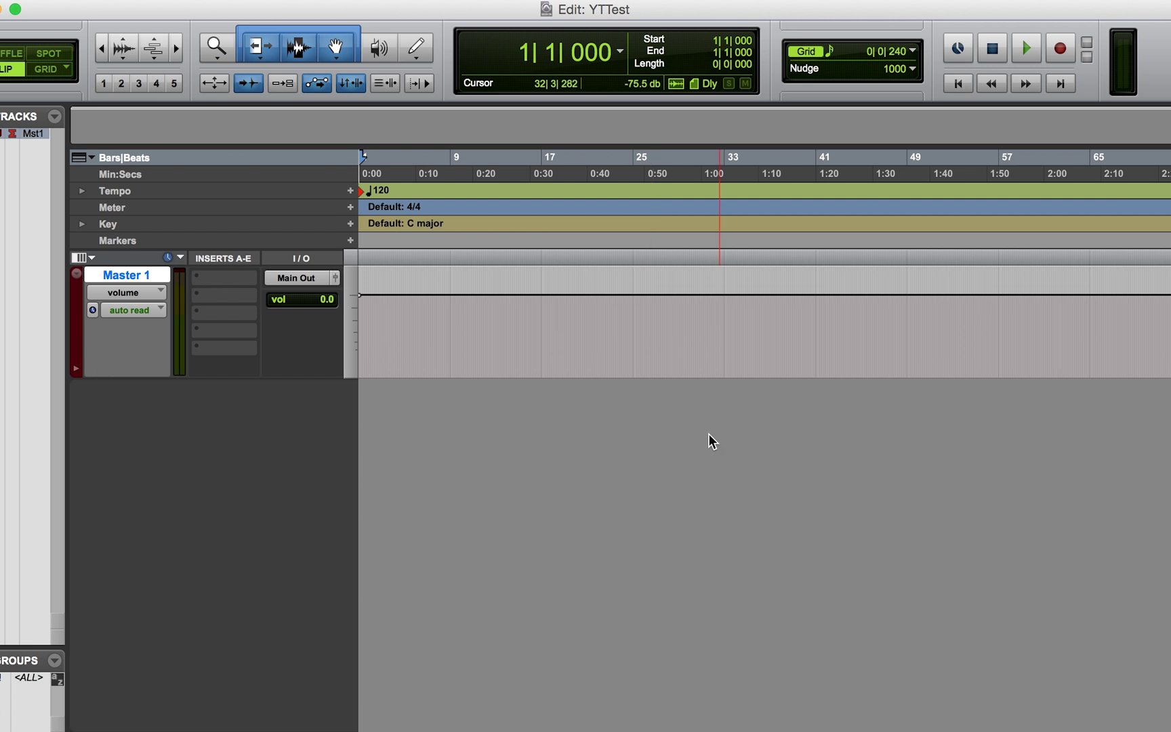
Add 20 new mono audio tracks below the master track.
key(super+shift+n)
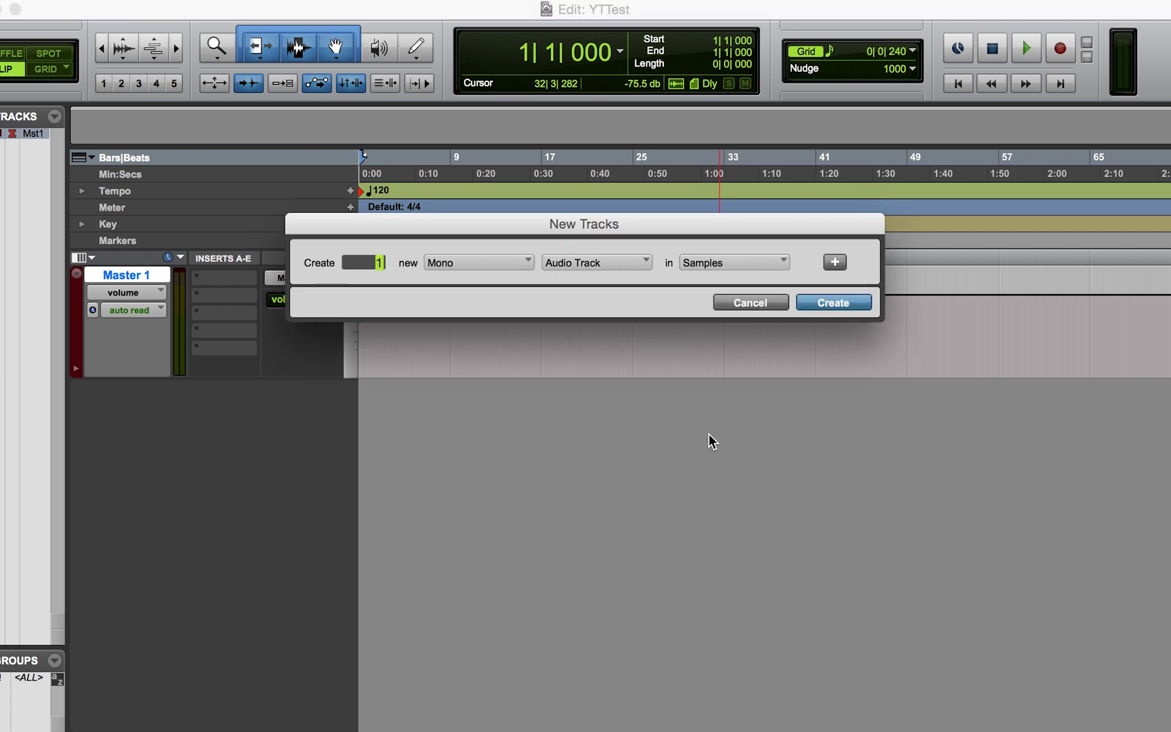
text(20)
key(Return)
scroll(657, 520, down, 5)
scroll(657, 521, up, 12)
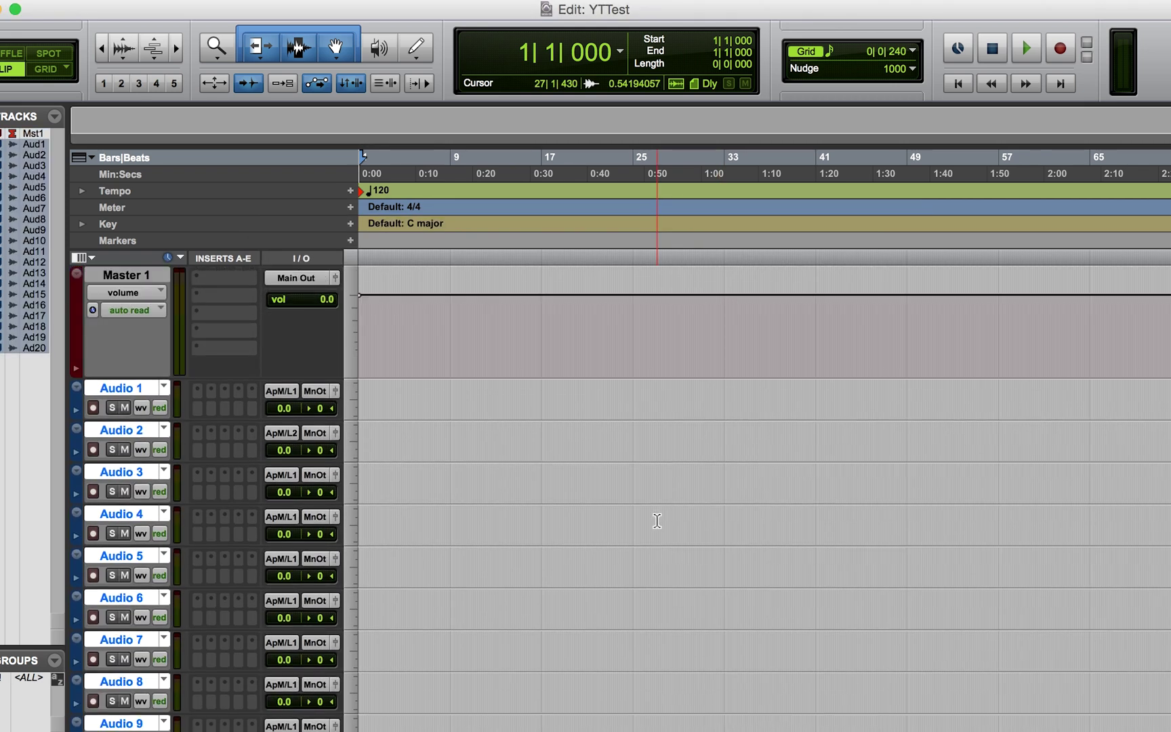
scroll(657, 520, down, 2)
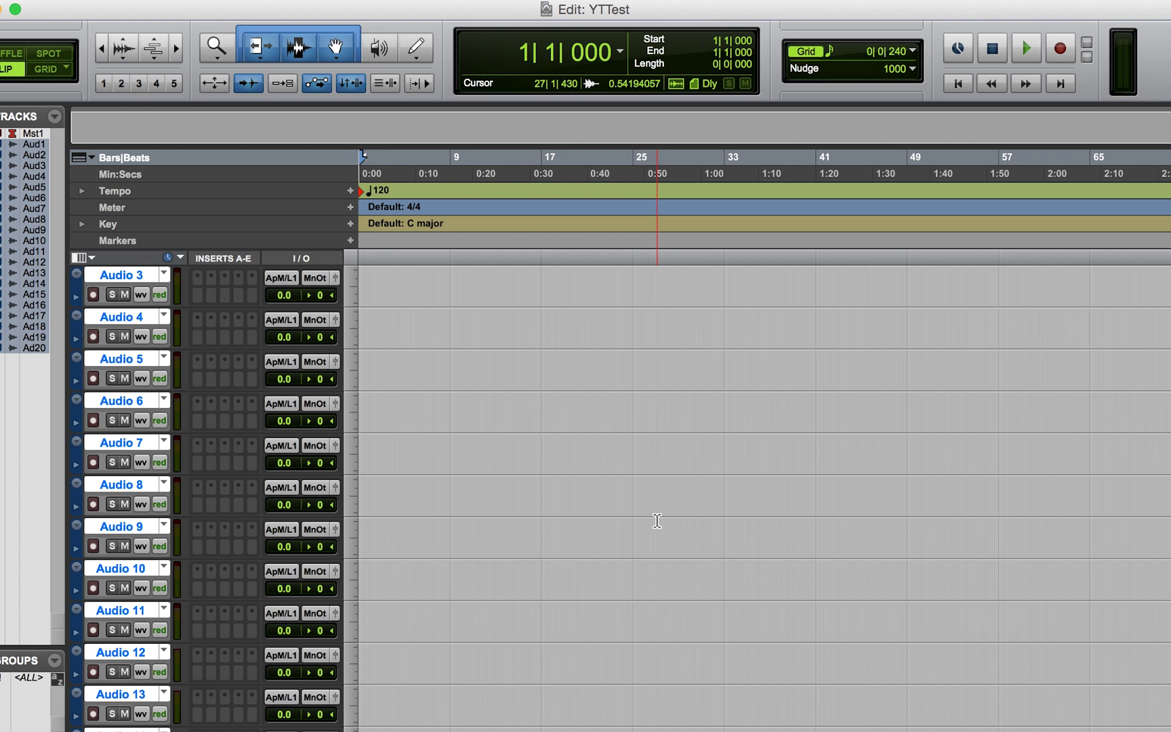
scroll(657, 520, up, 2)
Colour the tracks Audio 1 through Audio 6 bright pink-red.
click(140, 274)
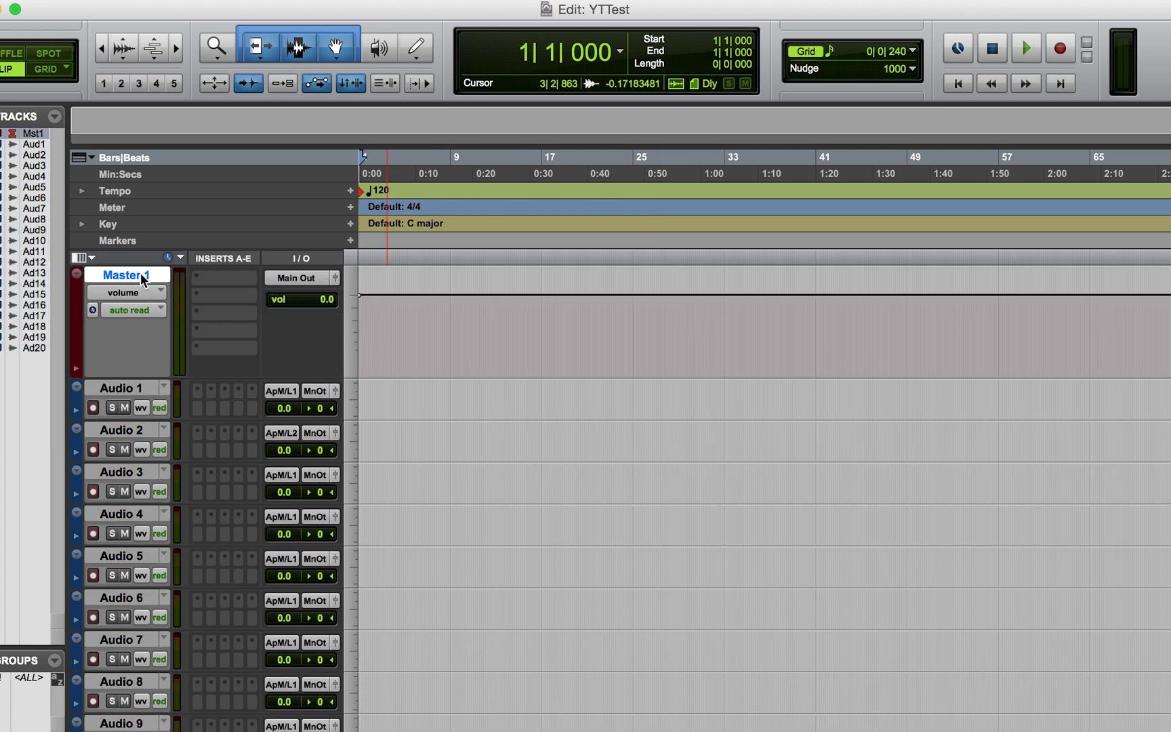
click(135, 391)
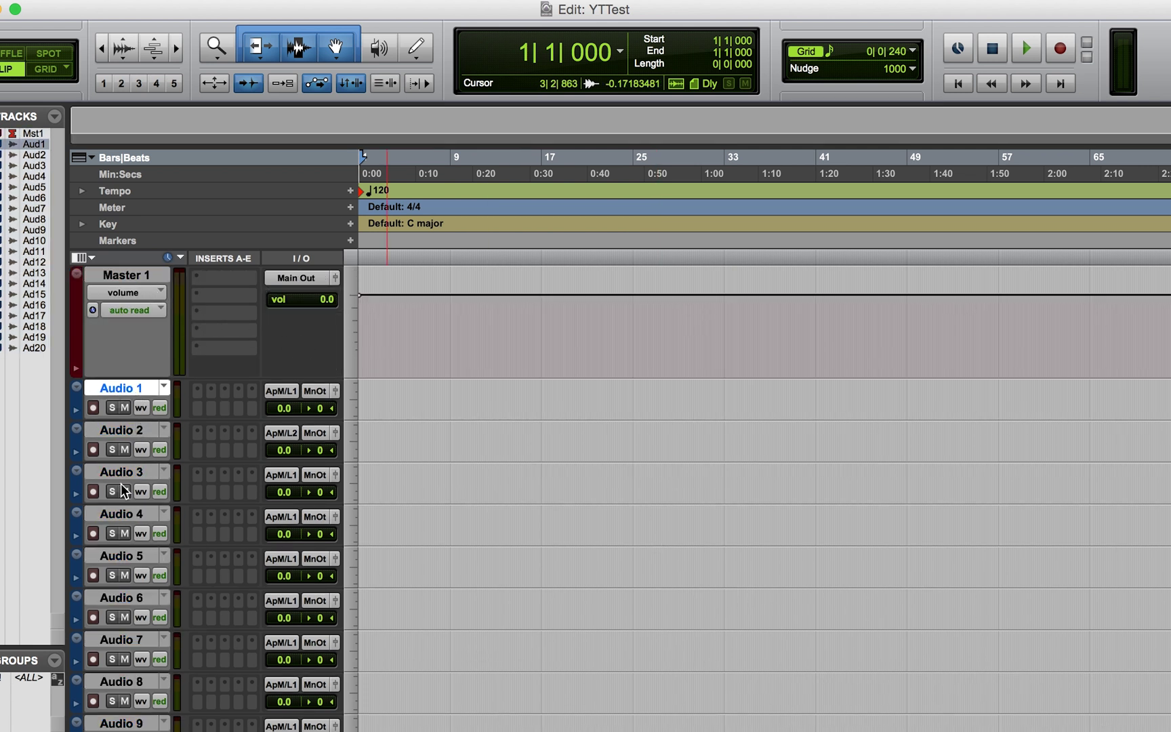
shift+click(130, 599)
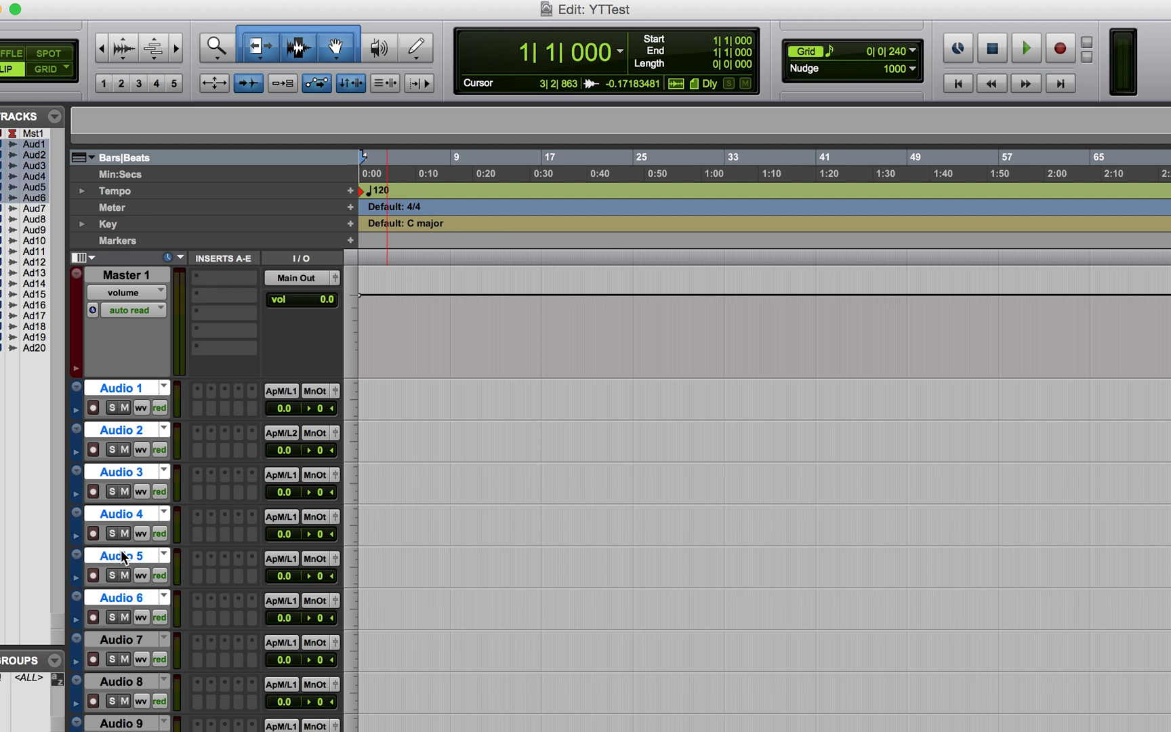
double_click(76, 448)
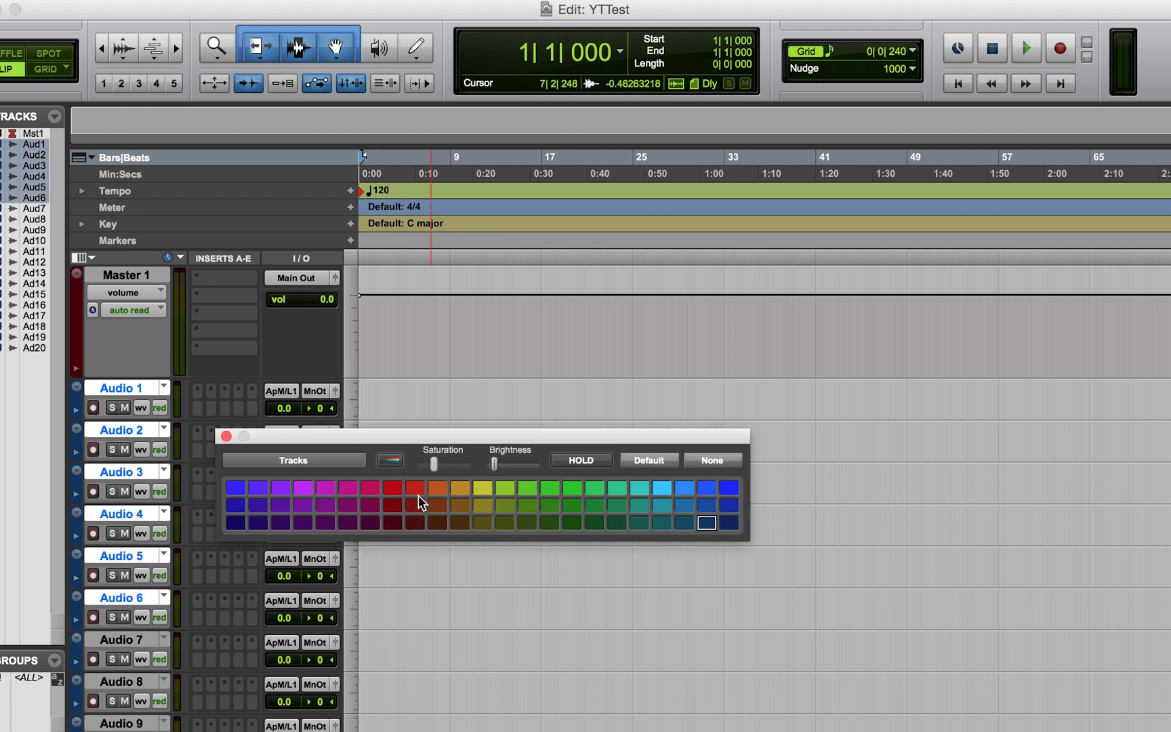
click(369, 488)
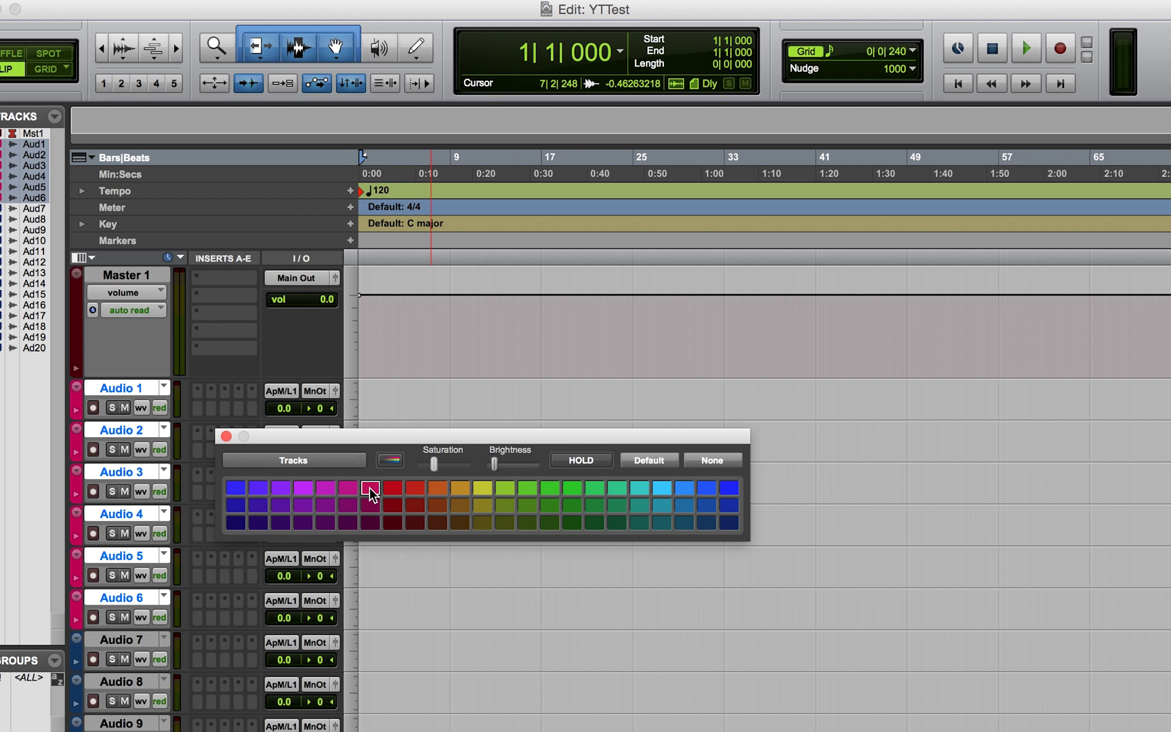
click(227, 435)
Colour the tracks Audio 7 through Audio 12 bright yellow.
scroll(227, 434, down, 2)
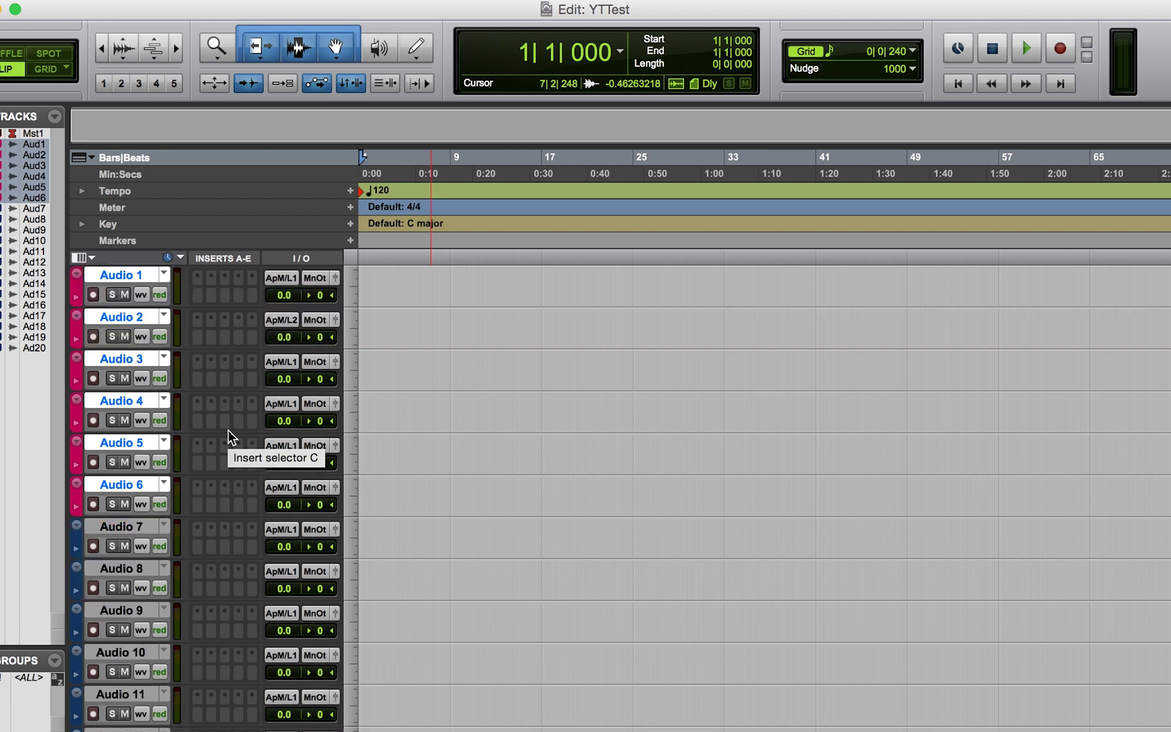
click(107, 528)
scroll(107, 528, down, 5)
shift+click(107, 528)
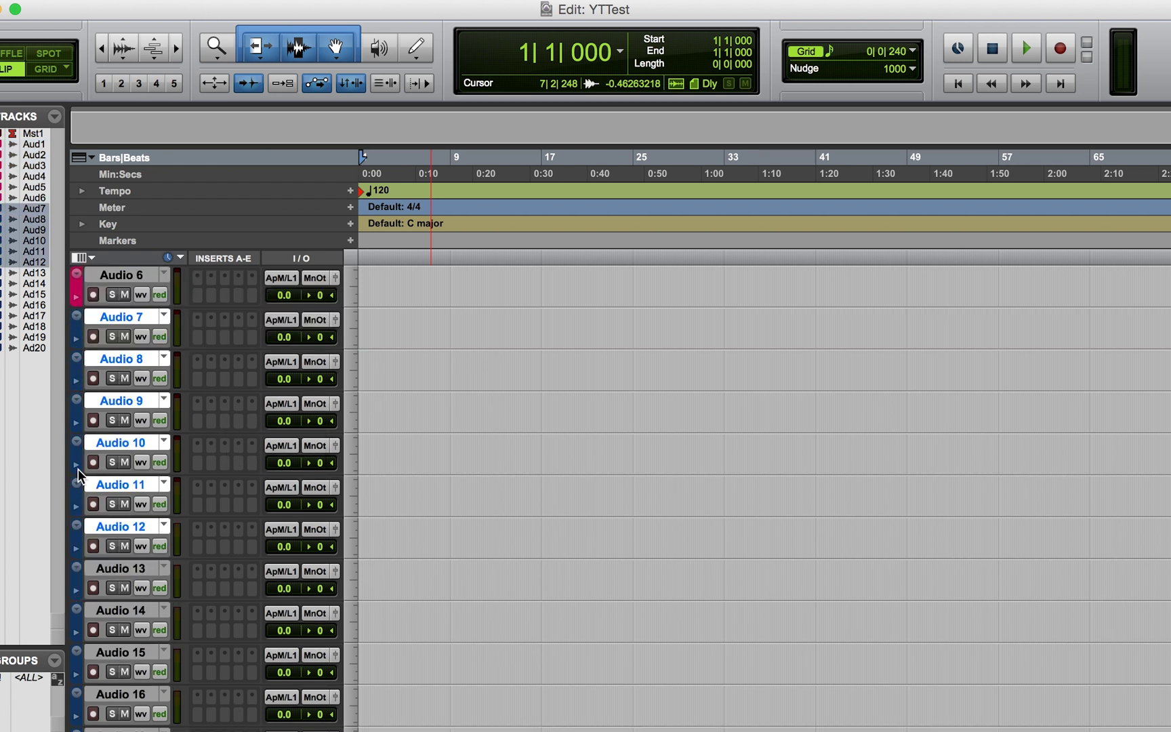
double_click(78, 419)
click(482, 490)
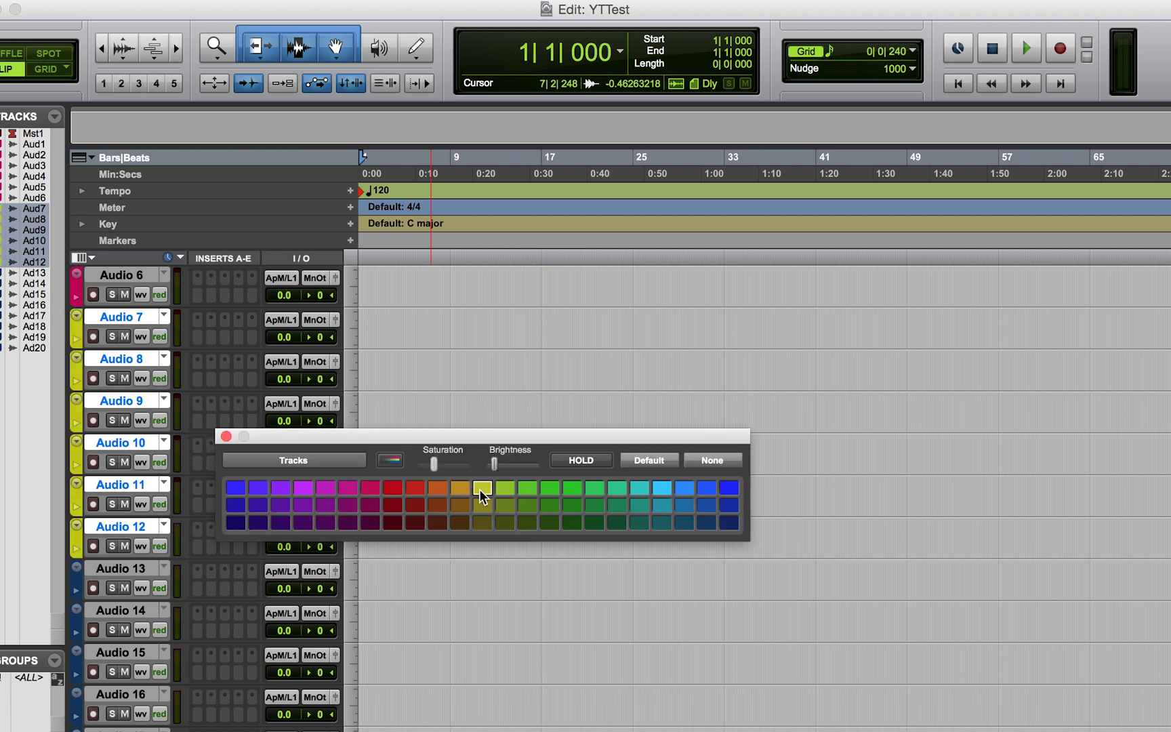
click(226, 436)
Colour the tracks Audio 13 through Audio 17 light blue.
scroll(226, 437, down, 3)
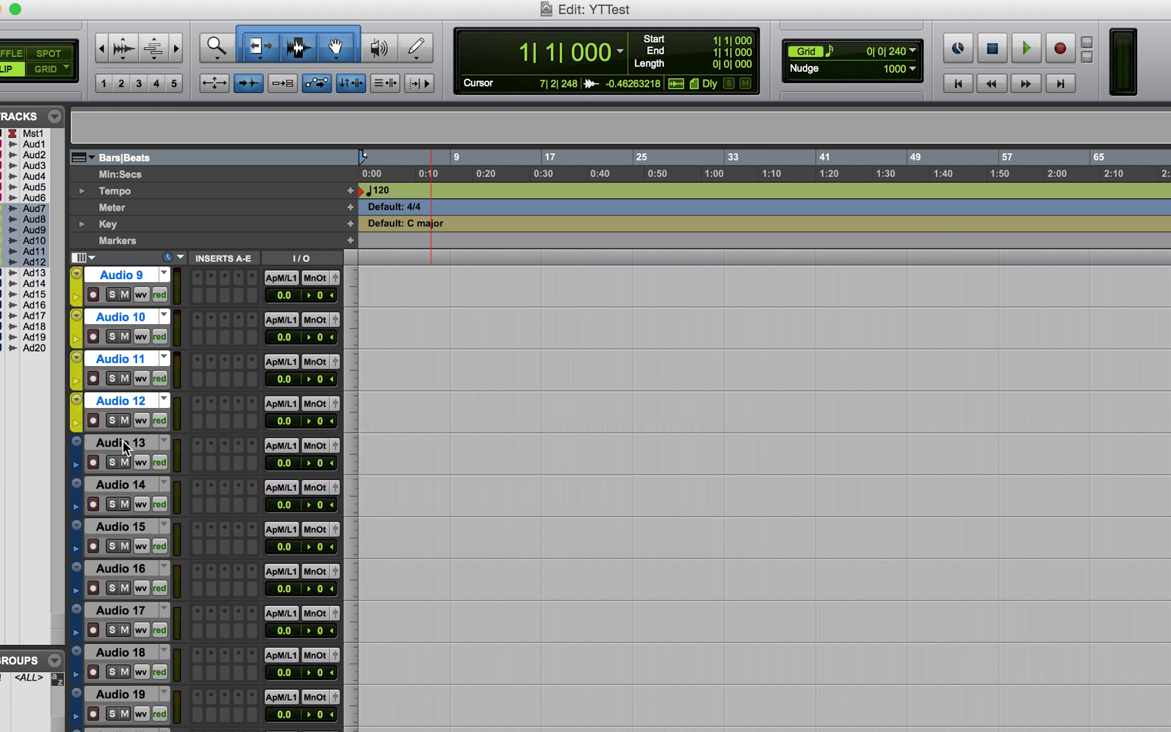
click(124, 445)
scroll(124, 447, down, 3)
shift+click(105, 474)
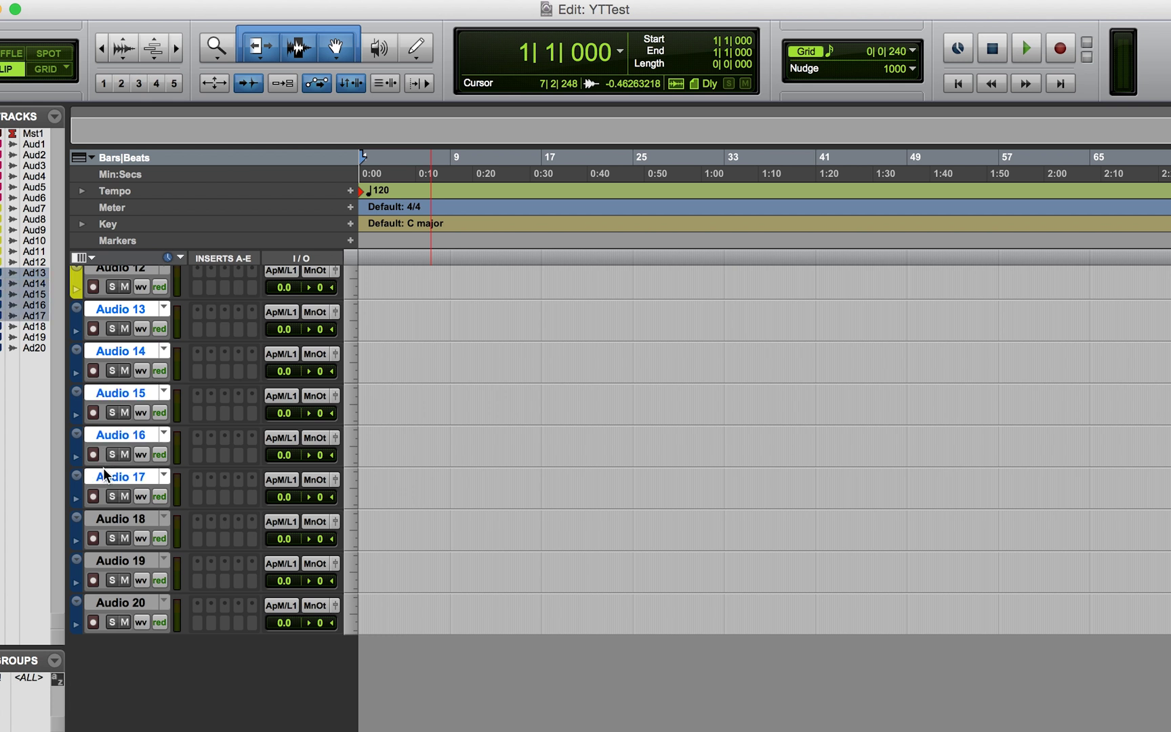
double_click(76, 487)
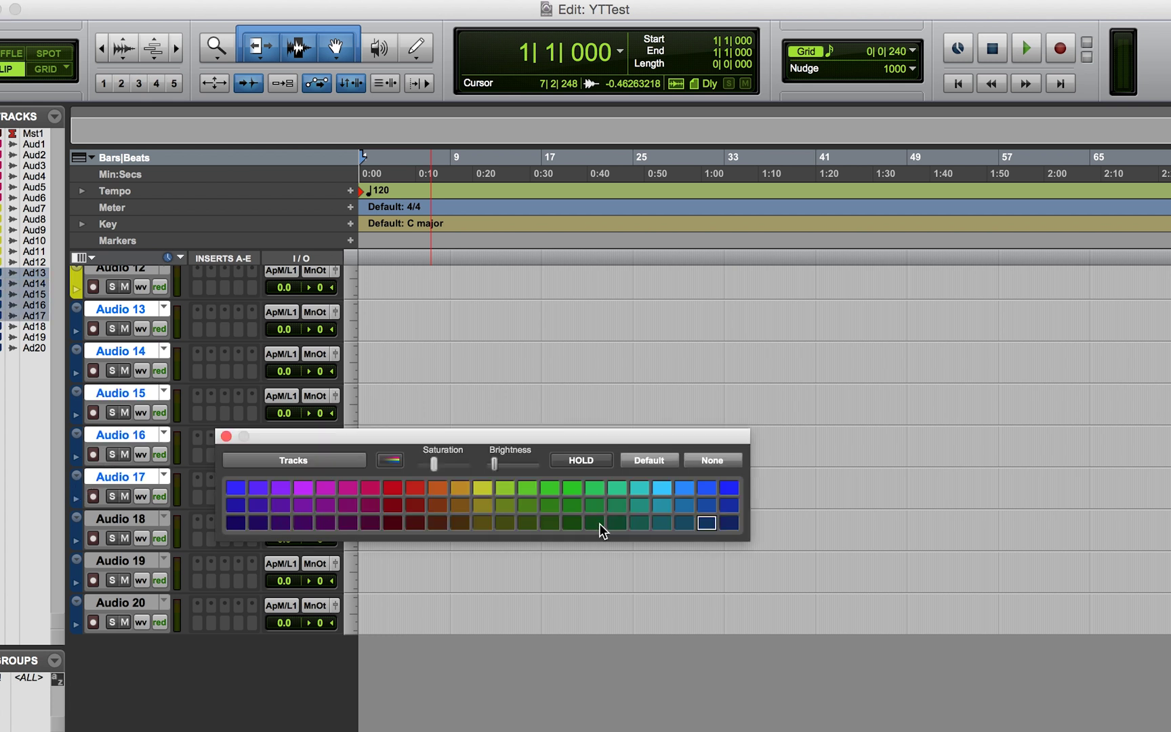
click(662, 488)
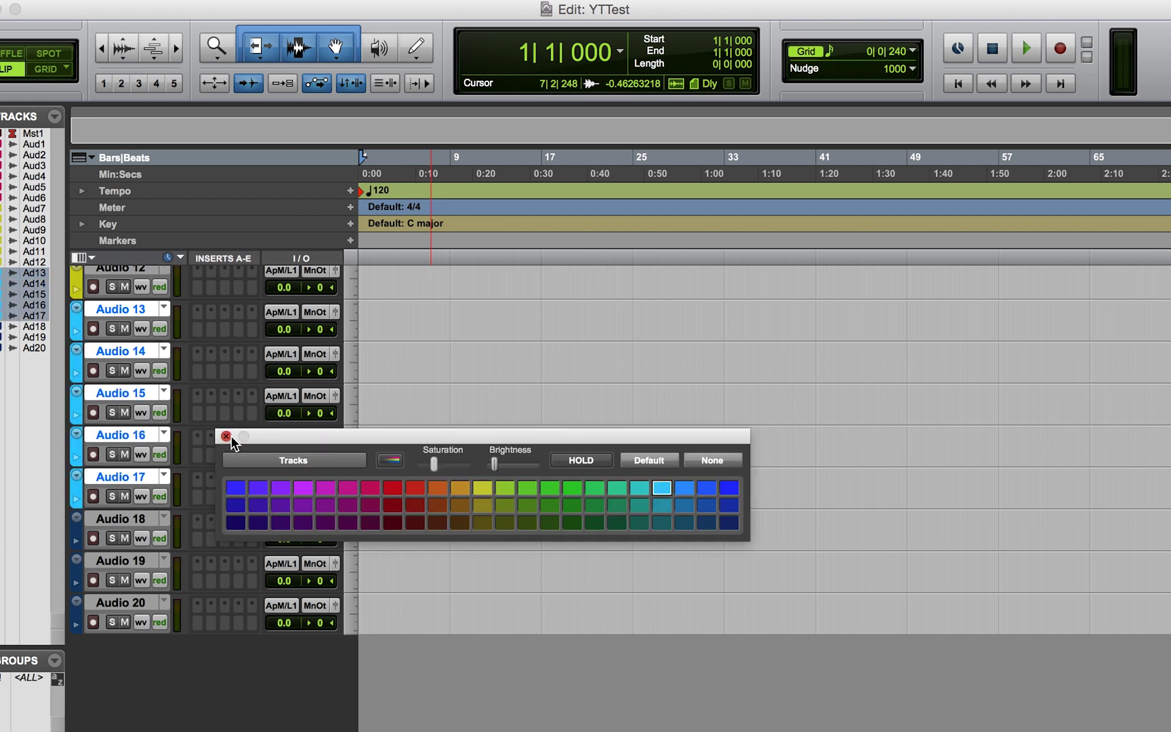
click(227, 436)
Colour the tracks Audio 18 through Audio 20 dark indigo blue.
click(137, 522)
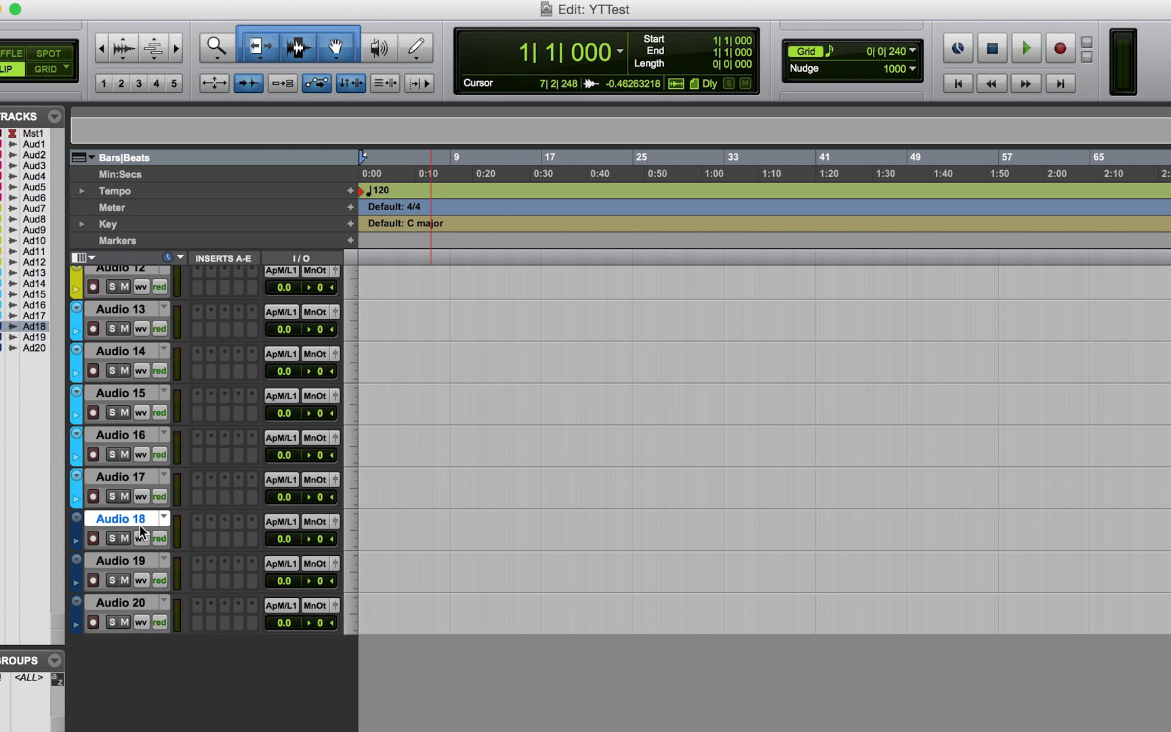
shift+click(120, 599)
double_click(77, 573)
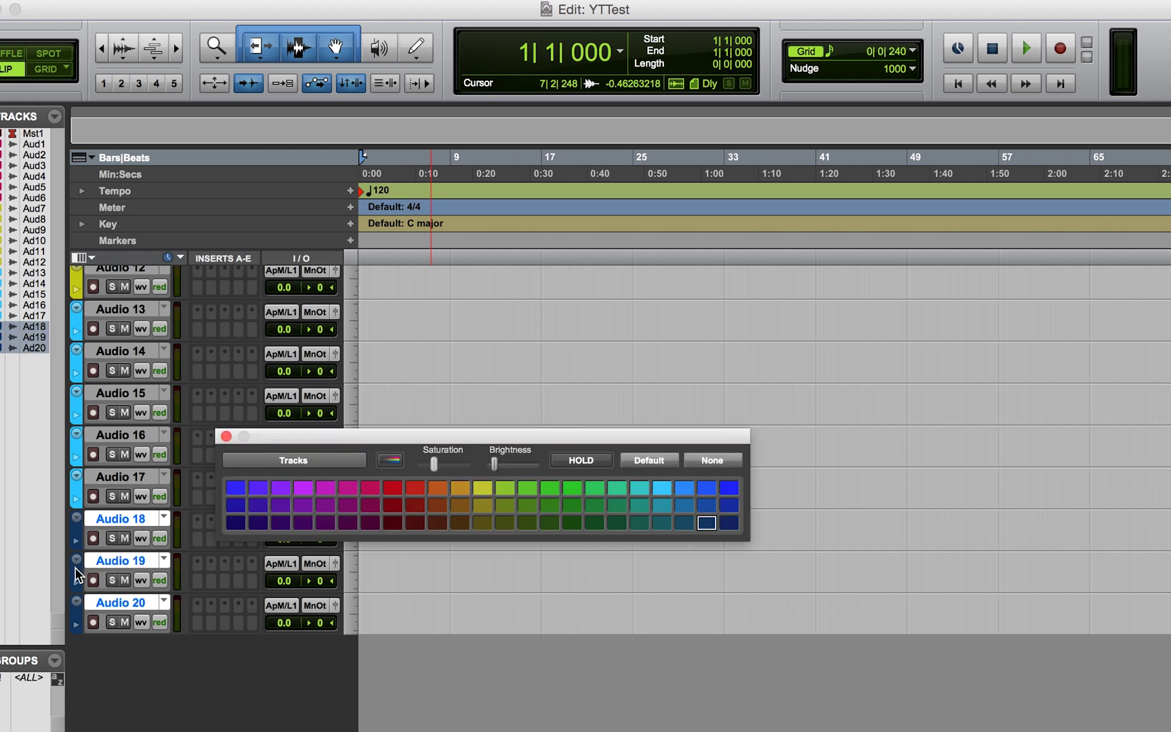
click(236, 523)
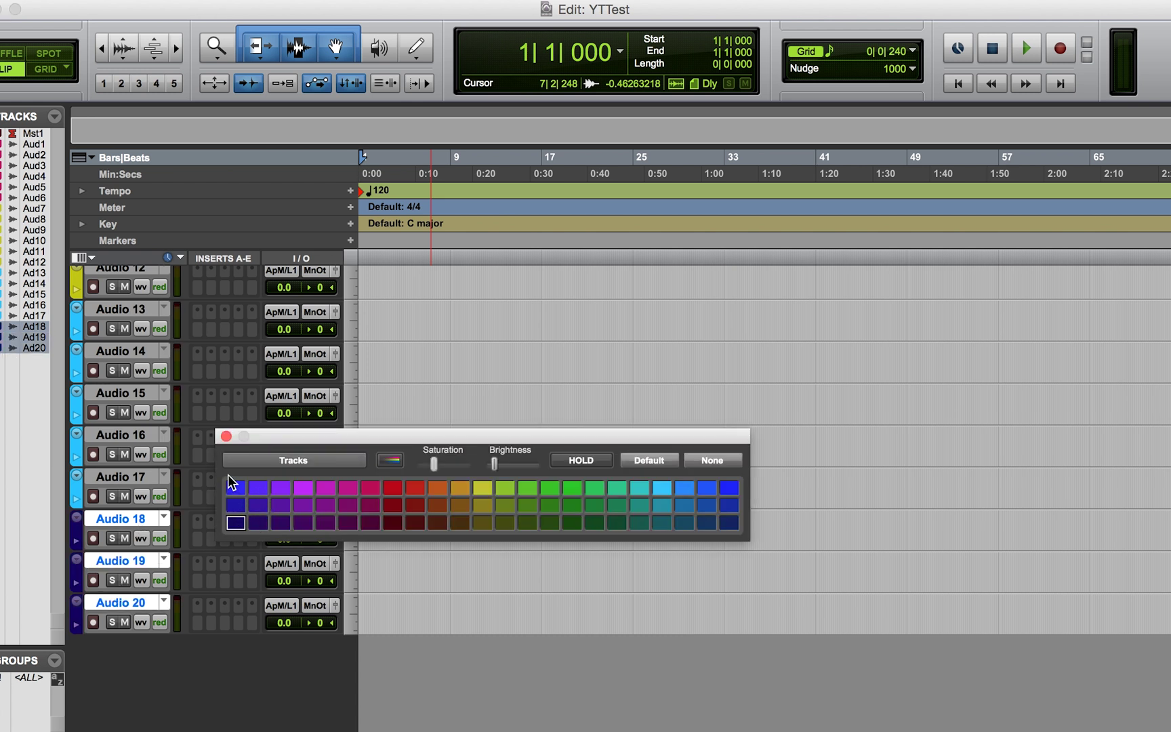
click(227, 436)
Group the tracks Audio 1 through Audio 6 under the name Drums.
scroll(170, 515, up, 10)
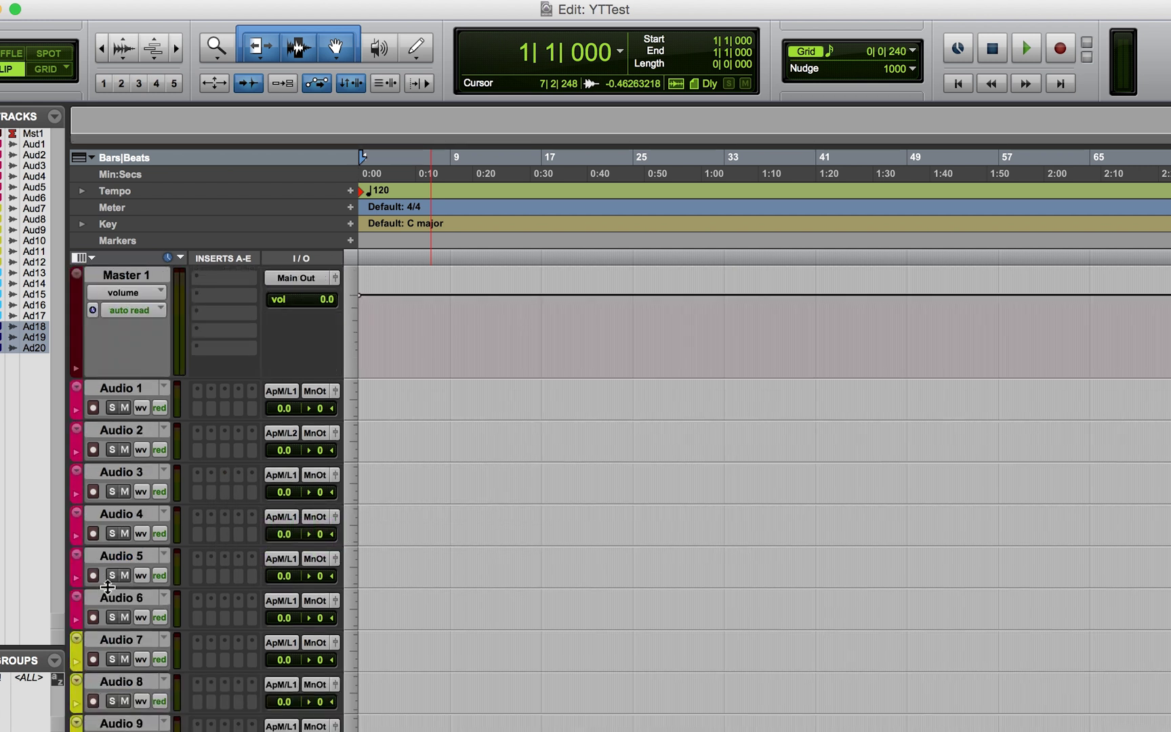
click(109, 596)
shift+click(109, 386)
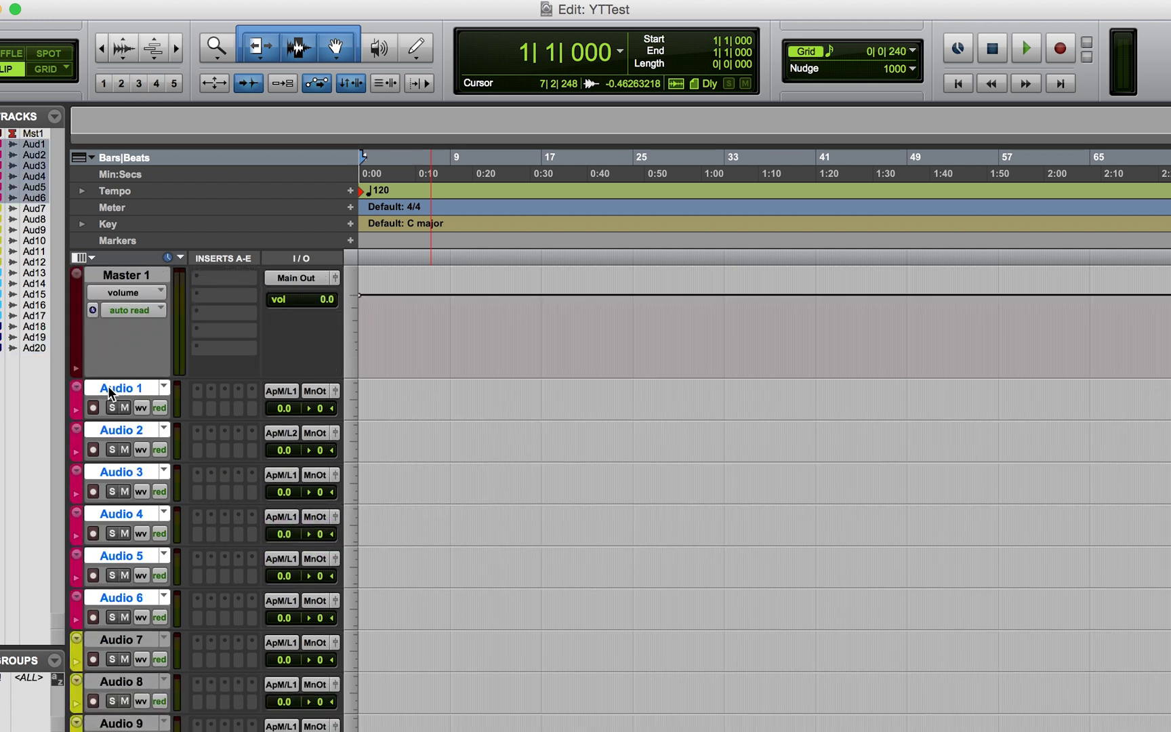
key(super+g)
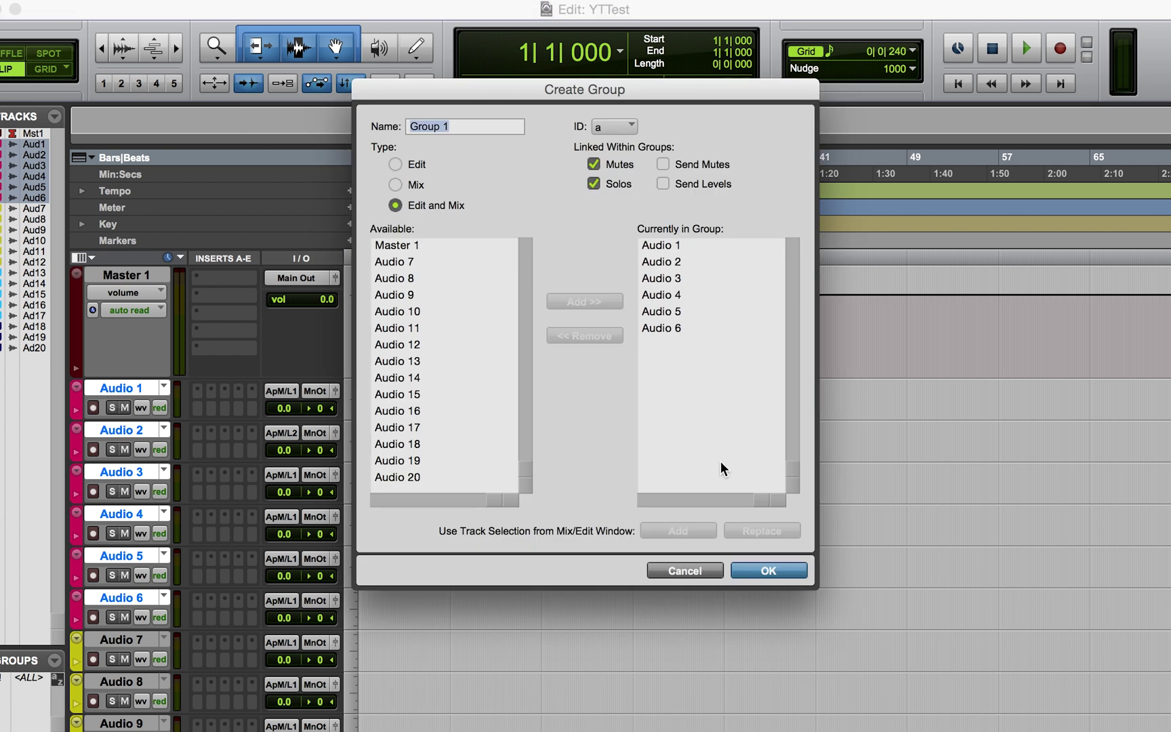
text(Drums)
key(Return)
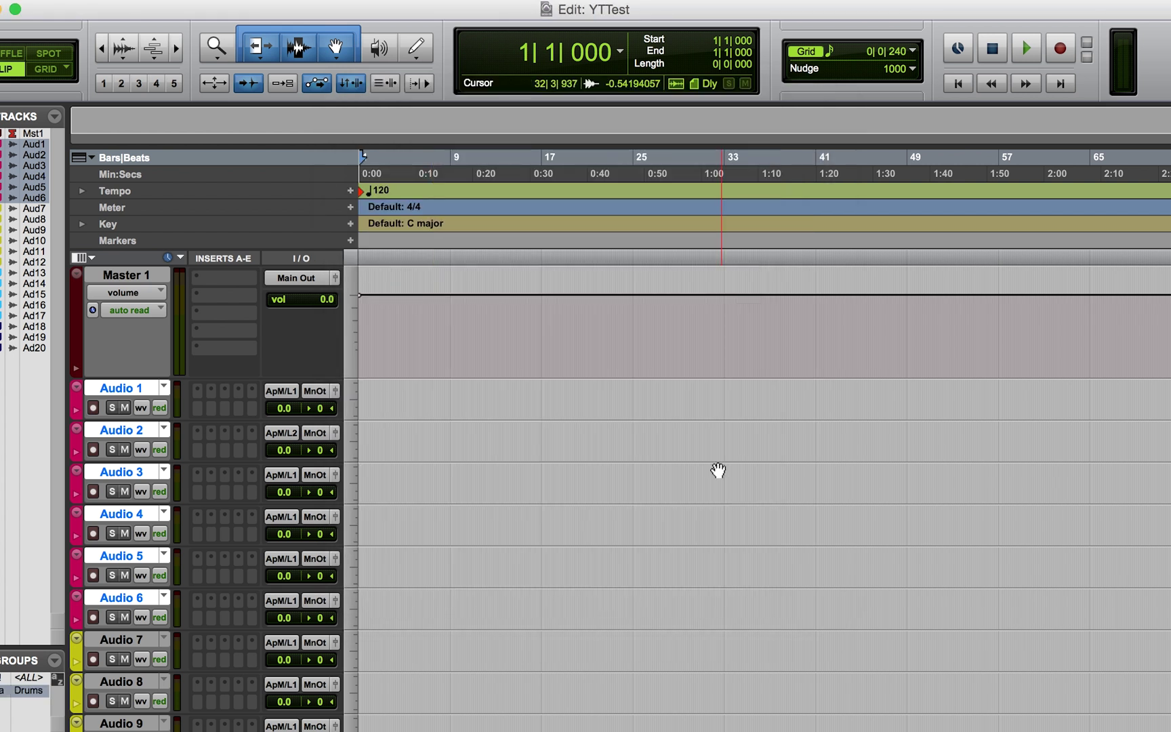
Group the tracks Audio 7 through Audio 12 under the name Synth.
click(121, 639)
scroll(121, 635, down, 3)
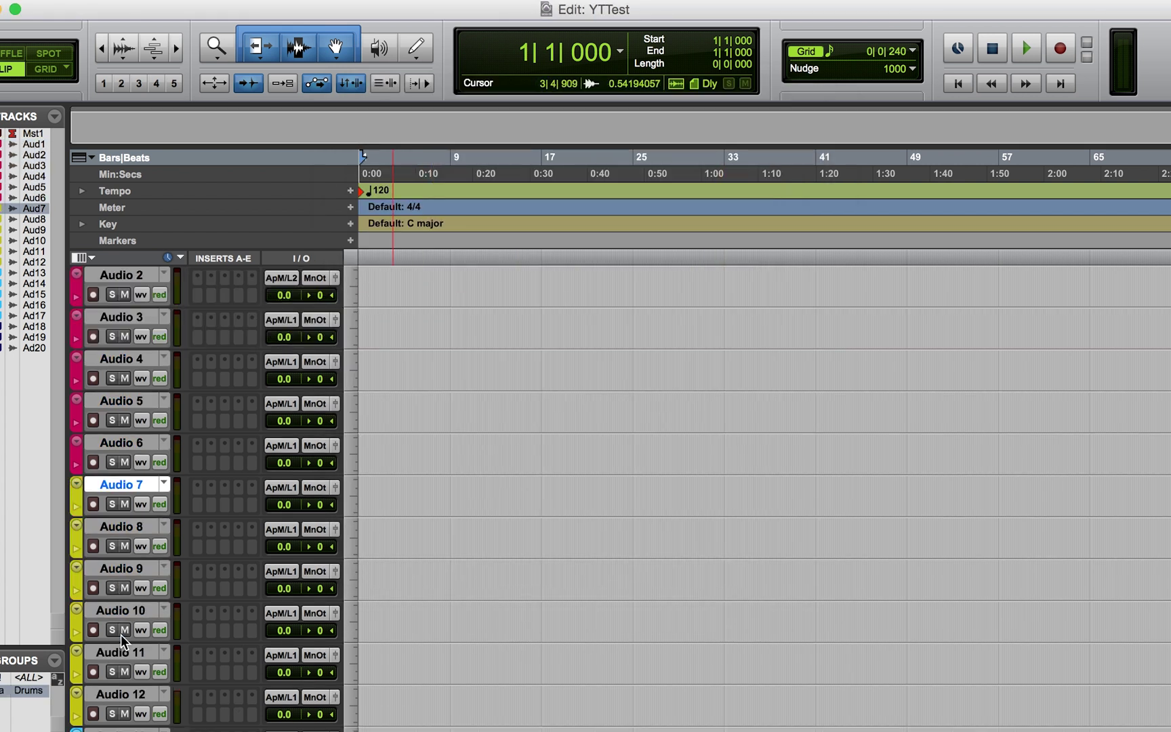
shift+click(102, 693)
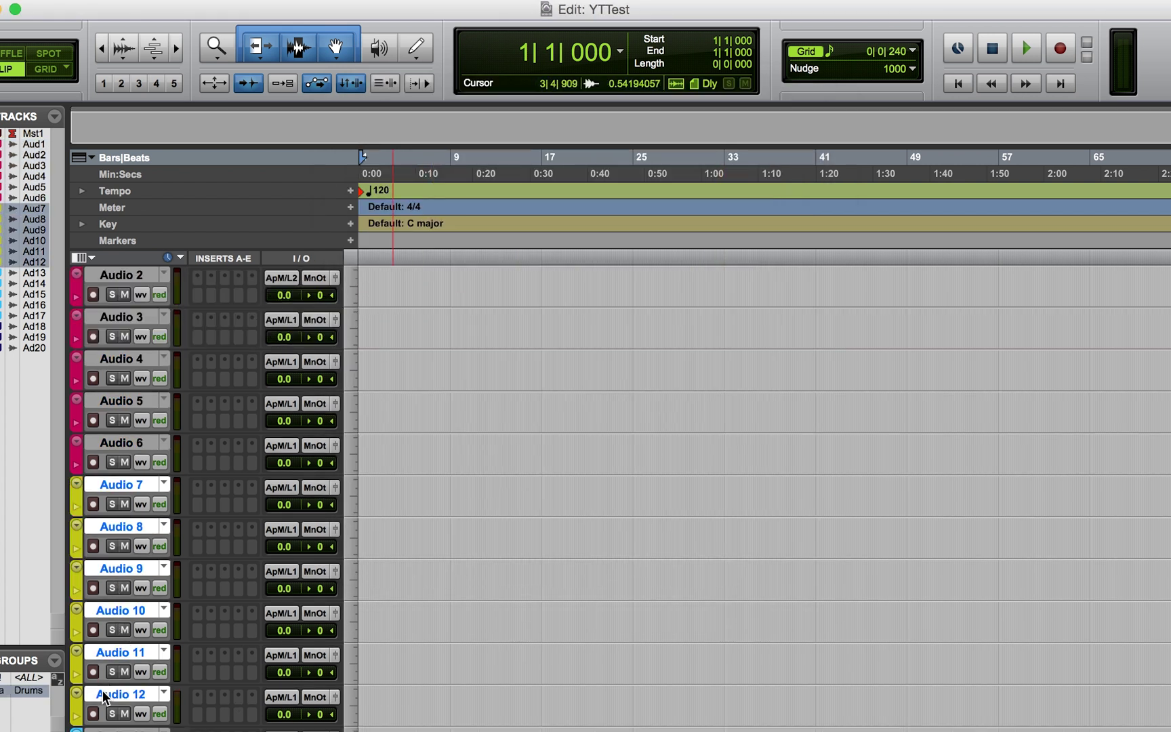
key(super+g)
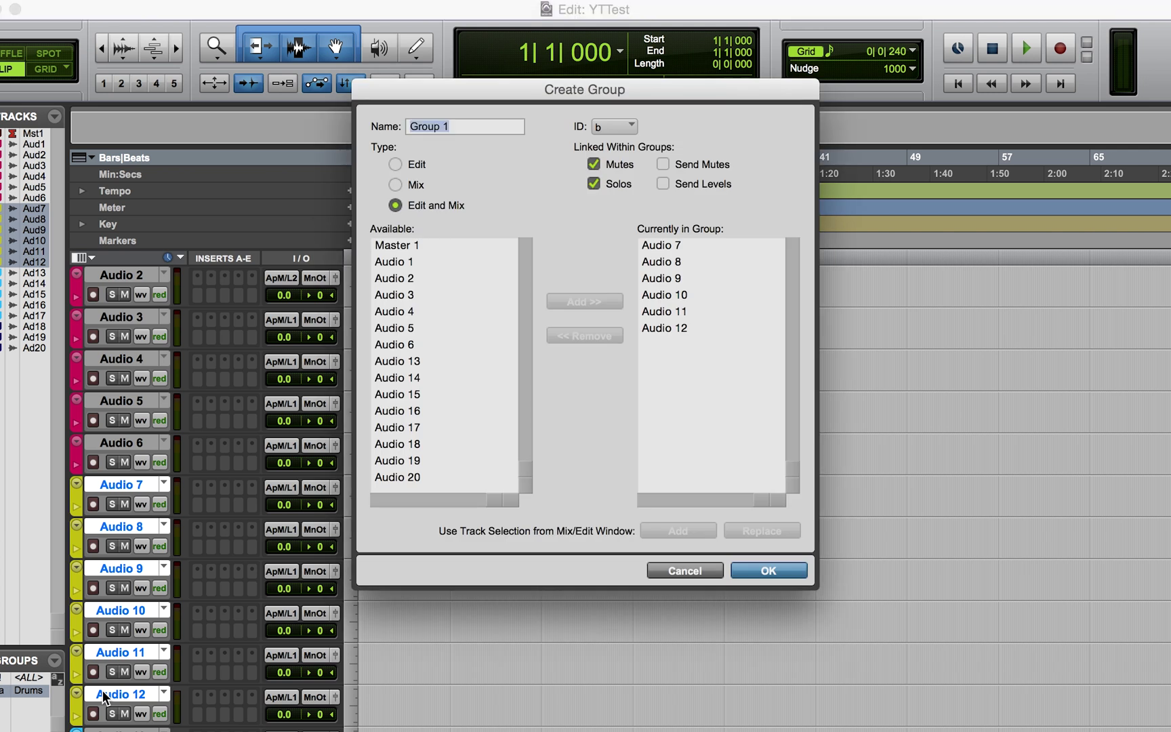
text(Synth)
key(Return)
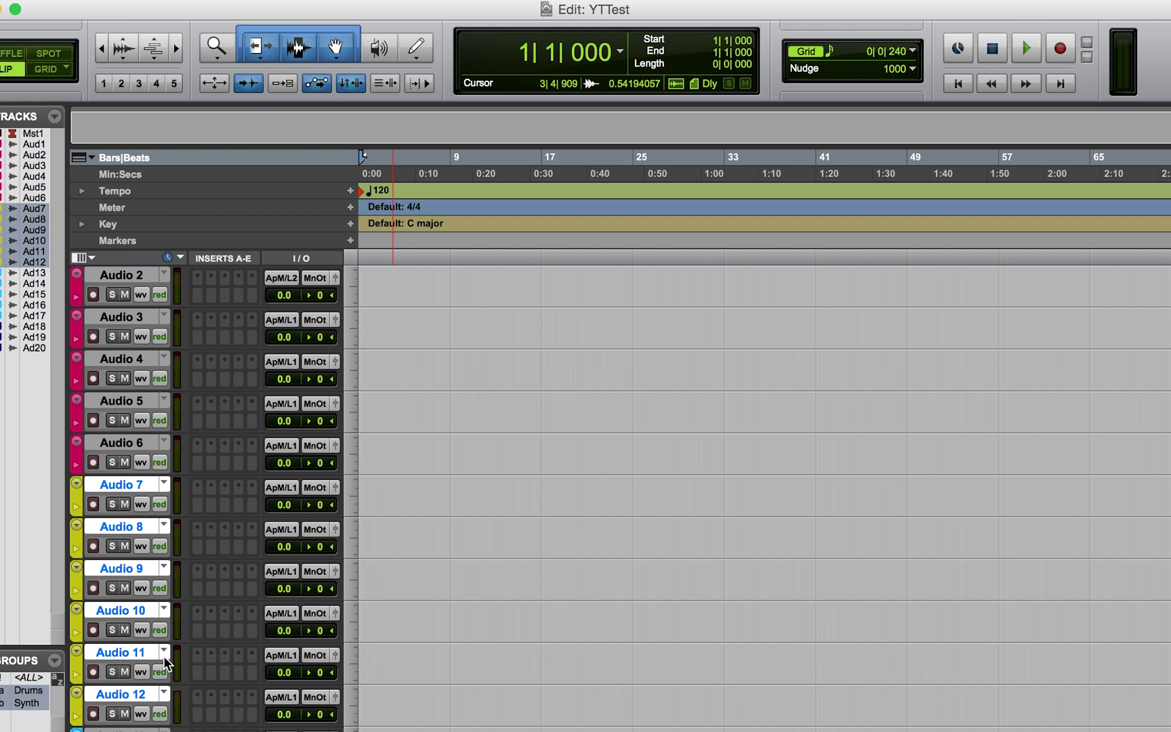
Group the tracks Audio 13 through Audio 17 under the name Vocals.
scroll(108, 671, down, 4)
click(99, 567)
scroll(99, 567, down, 3)
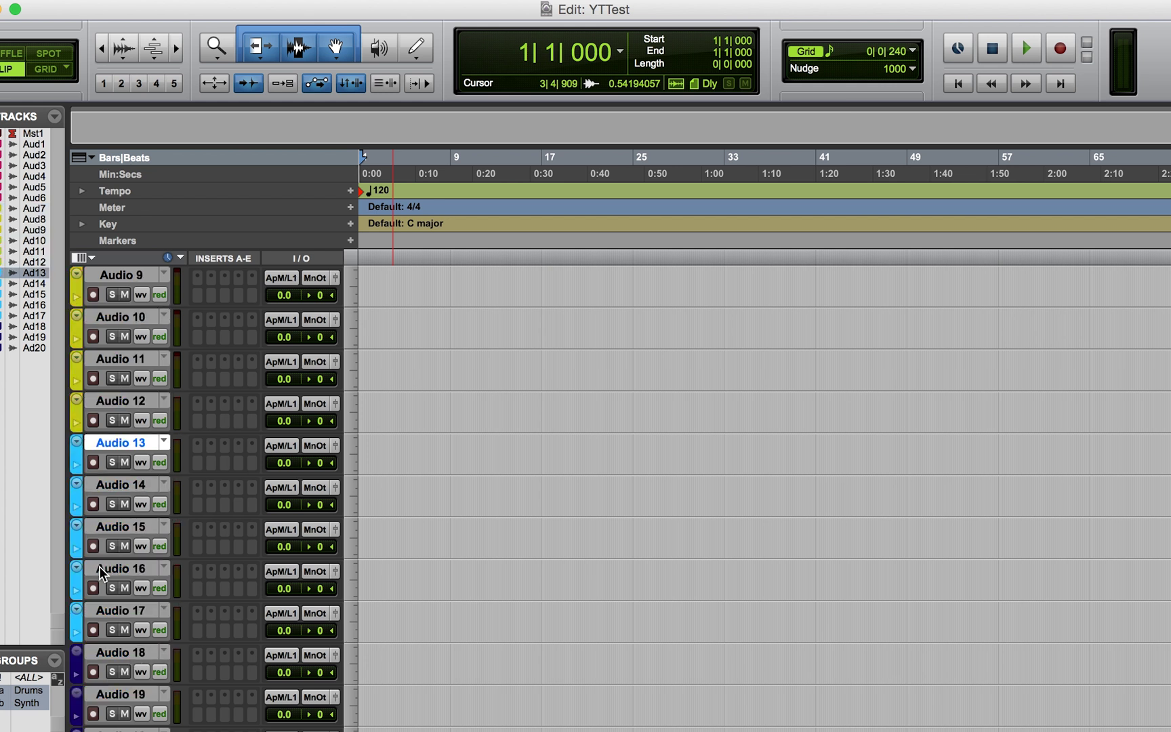
shift+click(97, 610)
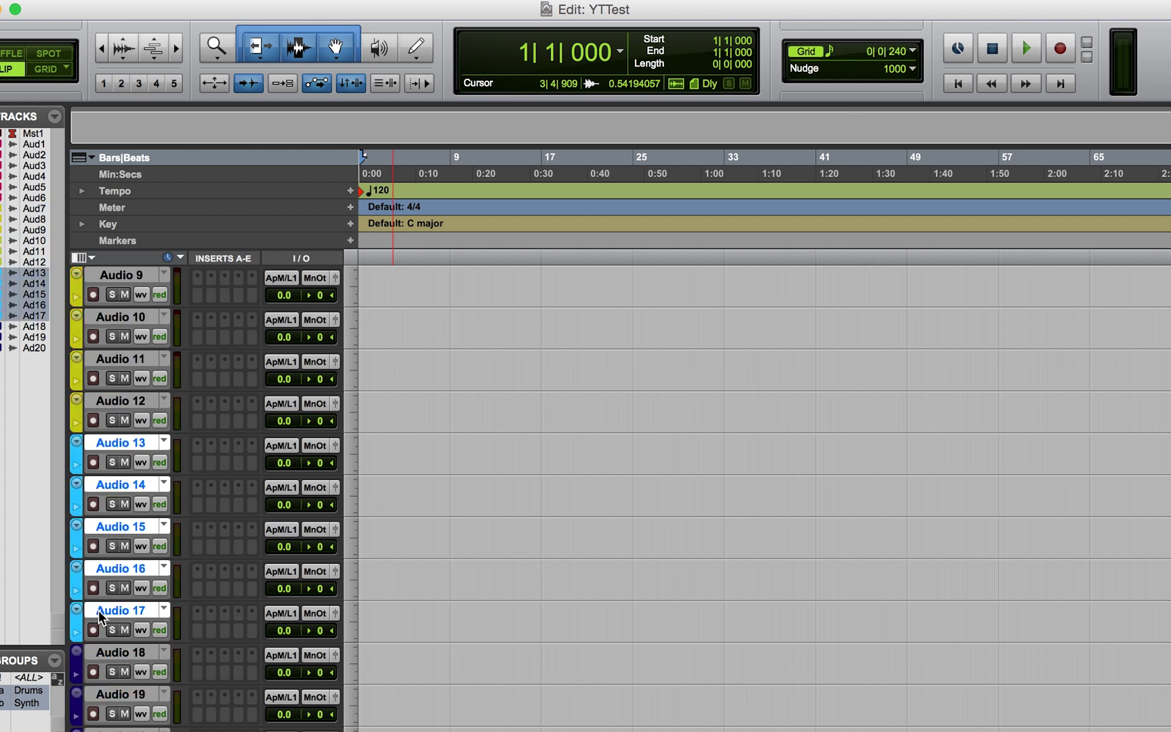
key(super+g)
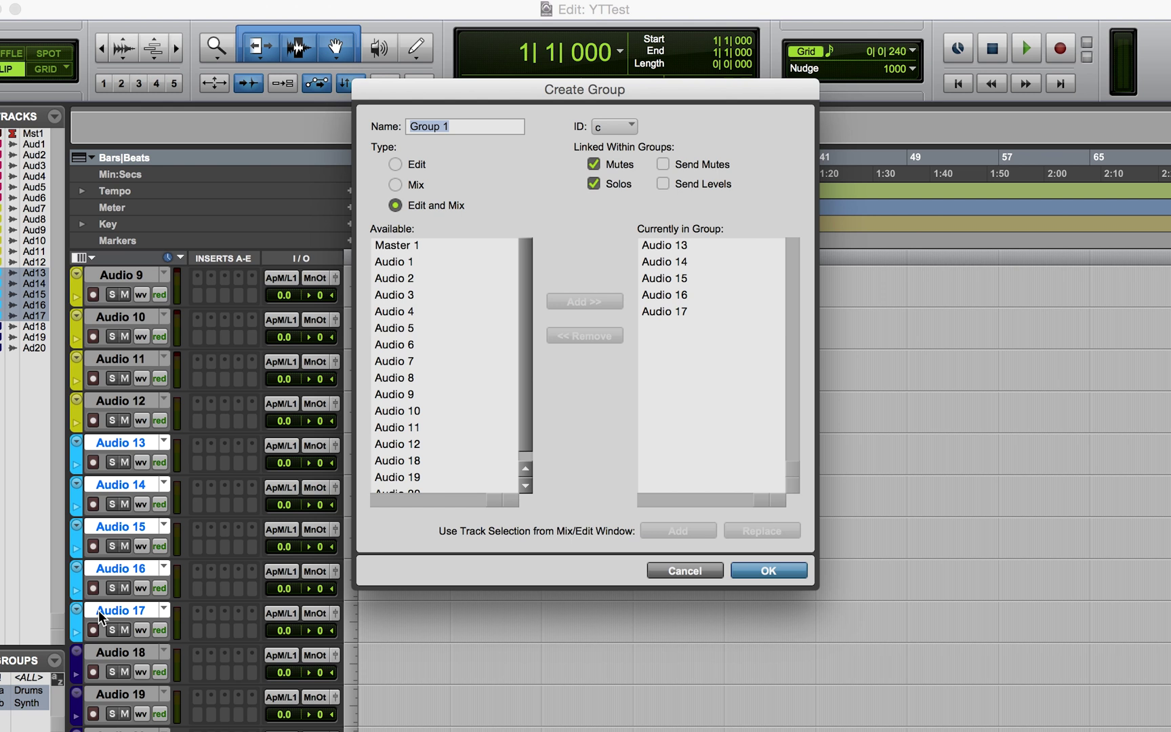
text(Vocals)
key(Return)
scroll(98, 610, down, 3)
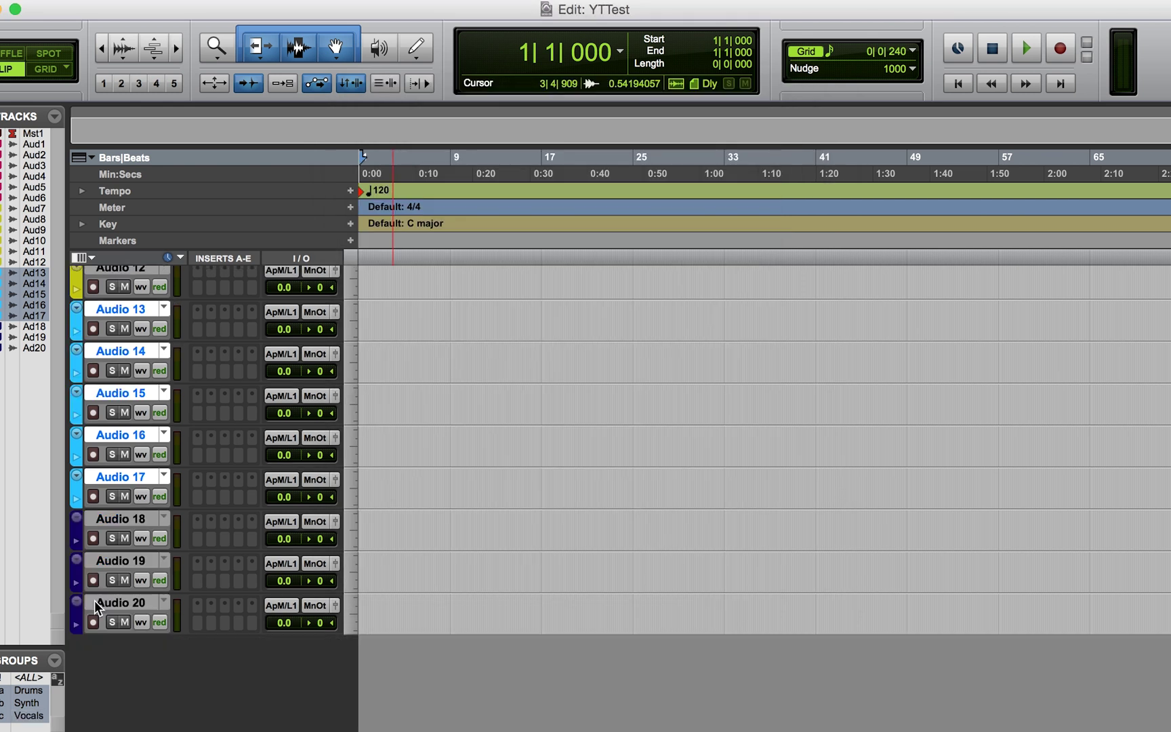
Group the tracks Audio 18 through Audio 20 under the name Backing Vocals.
click(104, 522)
shift+click(125, 603)
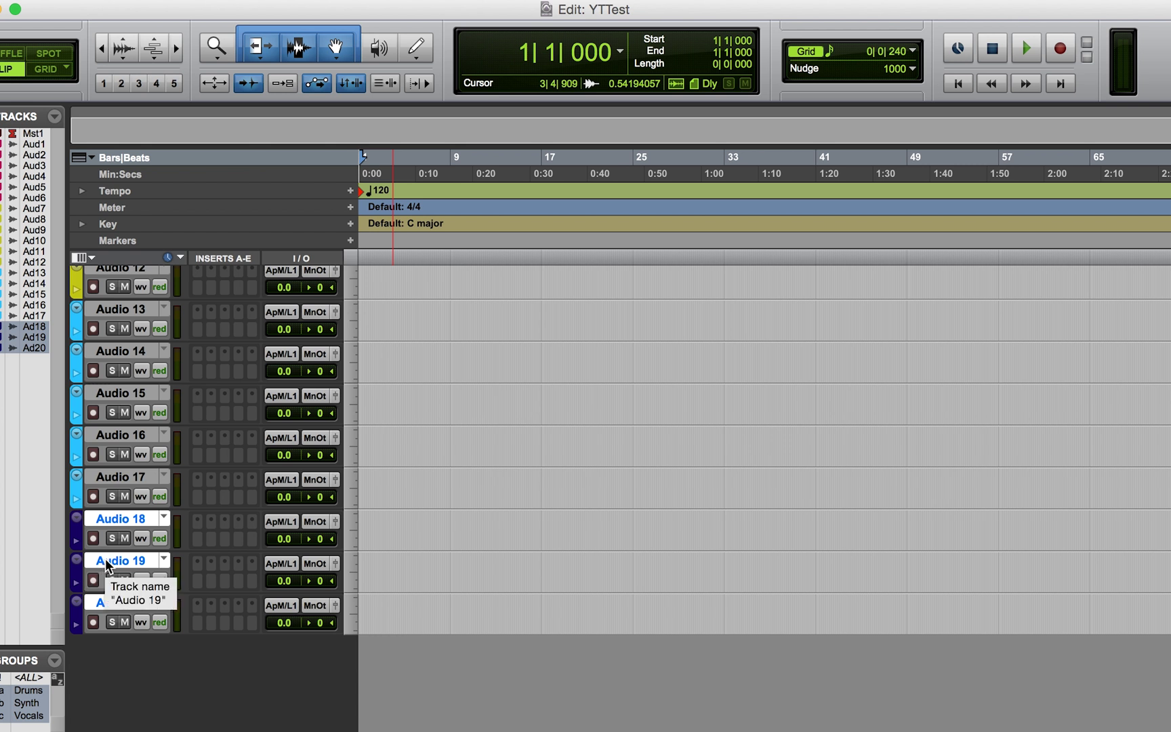
key(super+g)
text(Backing )
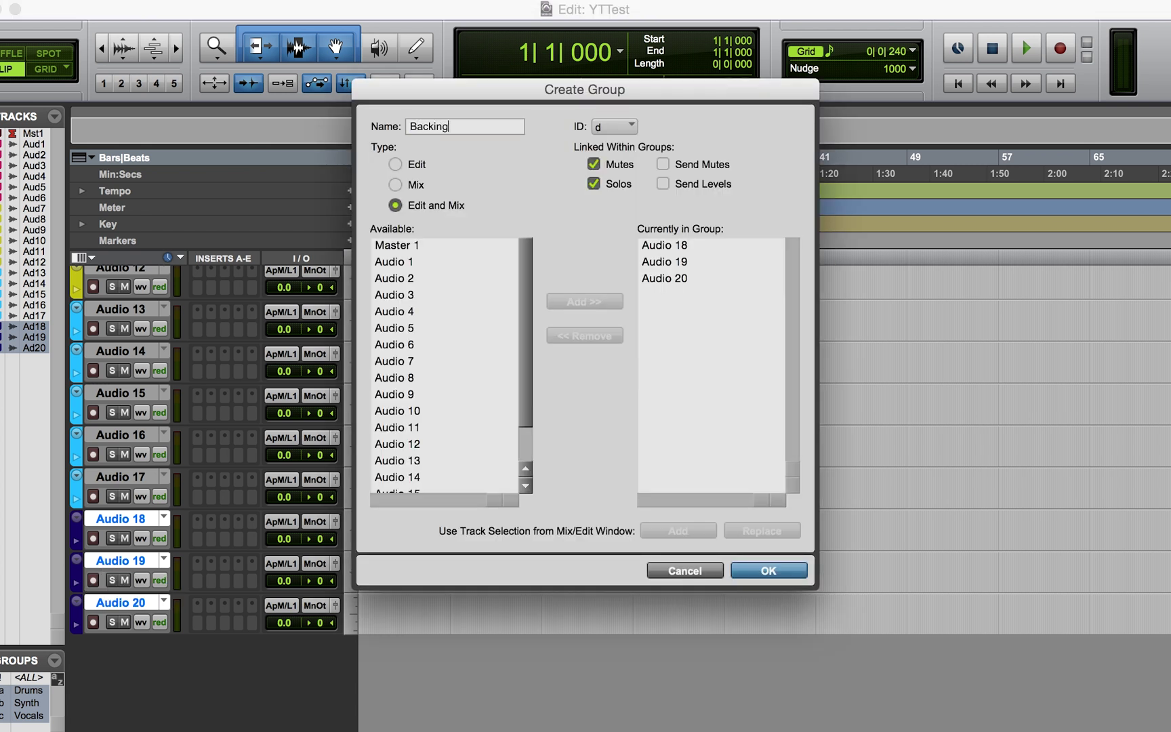
text(Vocals)
key(Return)
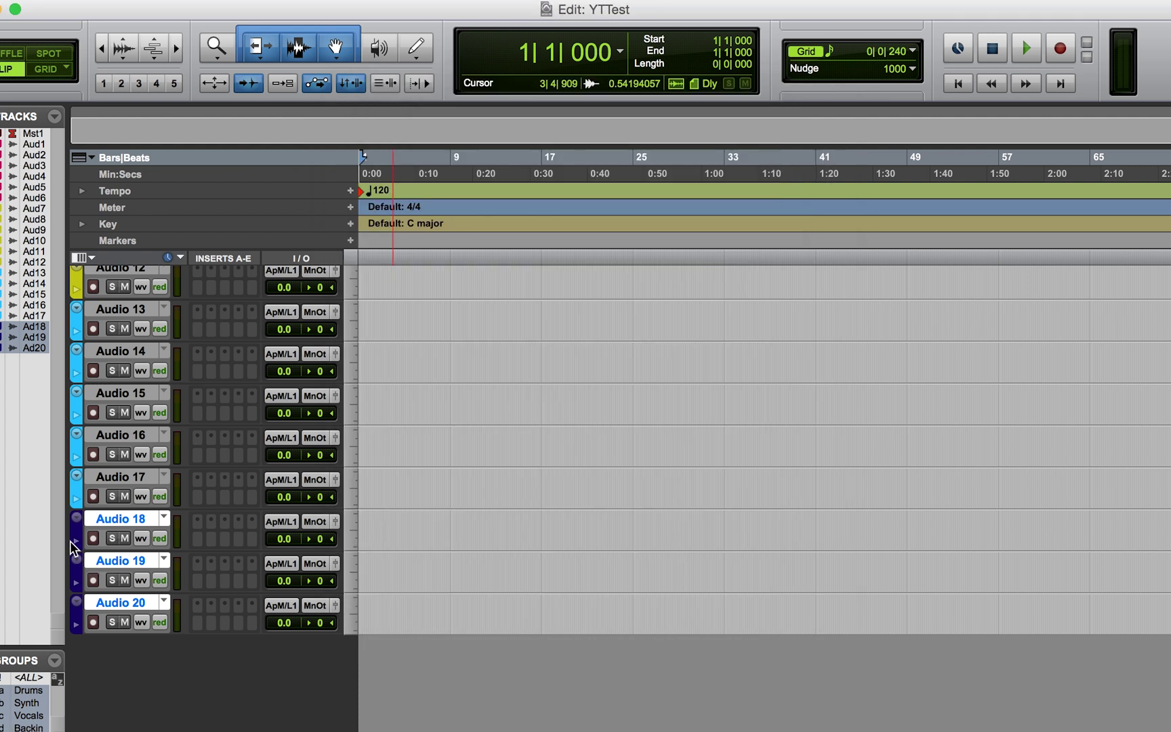
Hide the I/O column from the tracks in the Edit window, leaving Inserts A-E shown.
scroll(74, 547, up, 10)
click(78, 258)
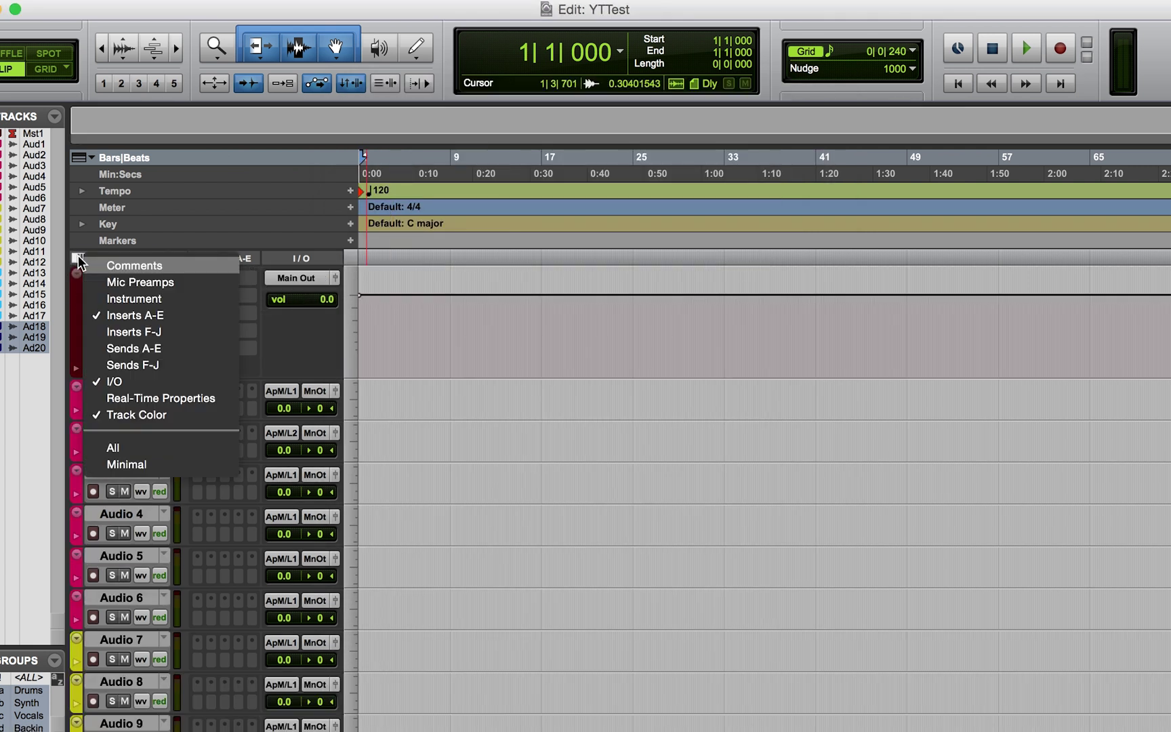
click(118, 381)
scroll(254, 631, down, 10)
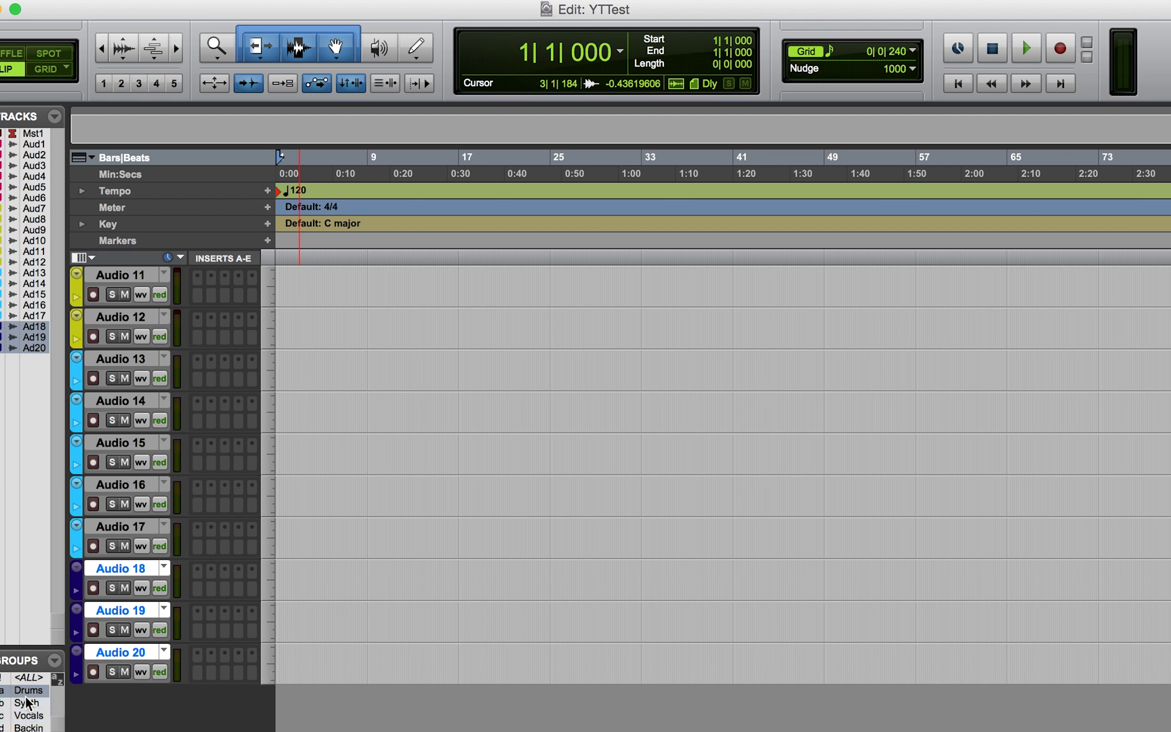
Select the tracks Audio 1 through Audio 6 and bring up their channel strips in the Mix window.
click(336, 528)
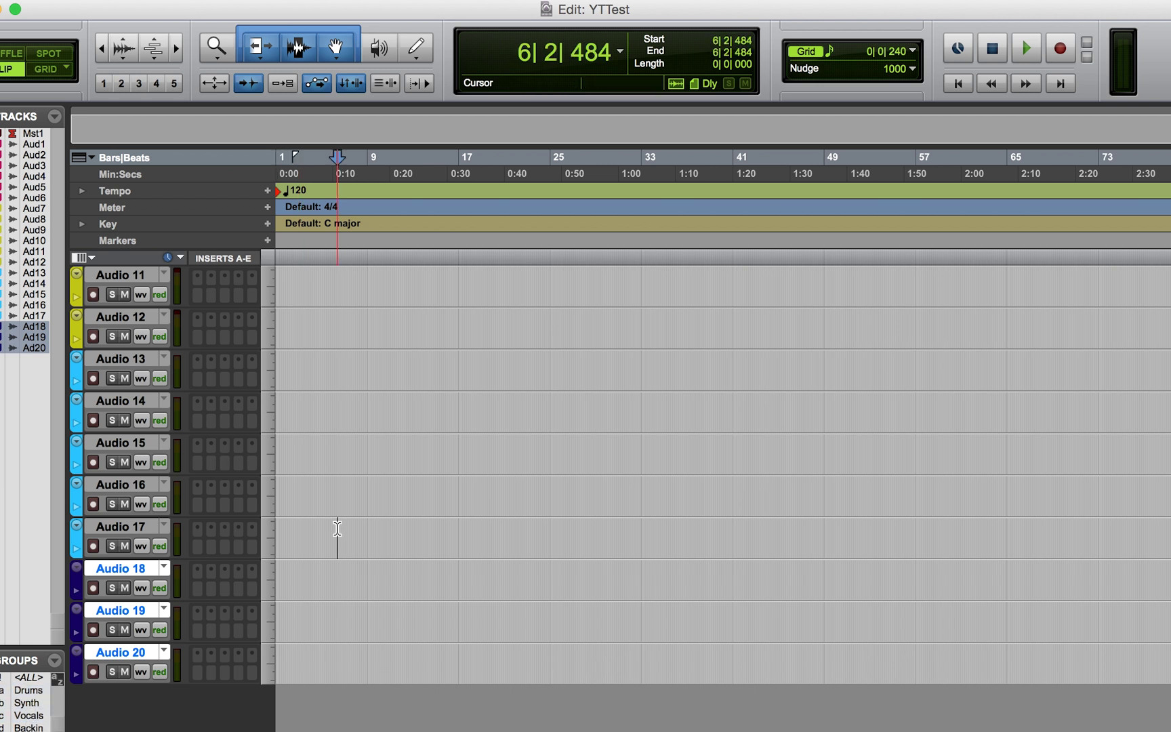
scroll(337, 528, up, 1)
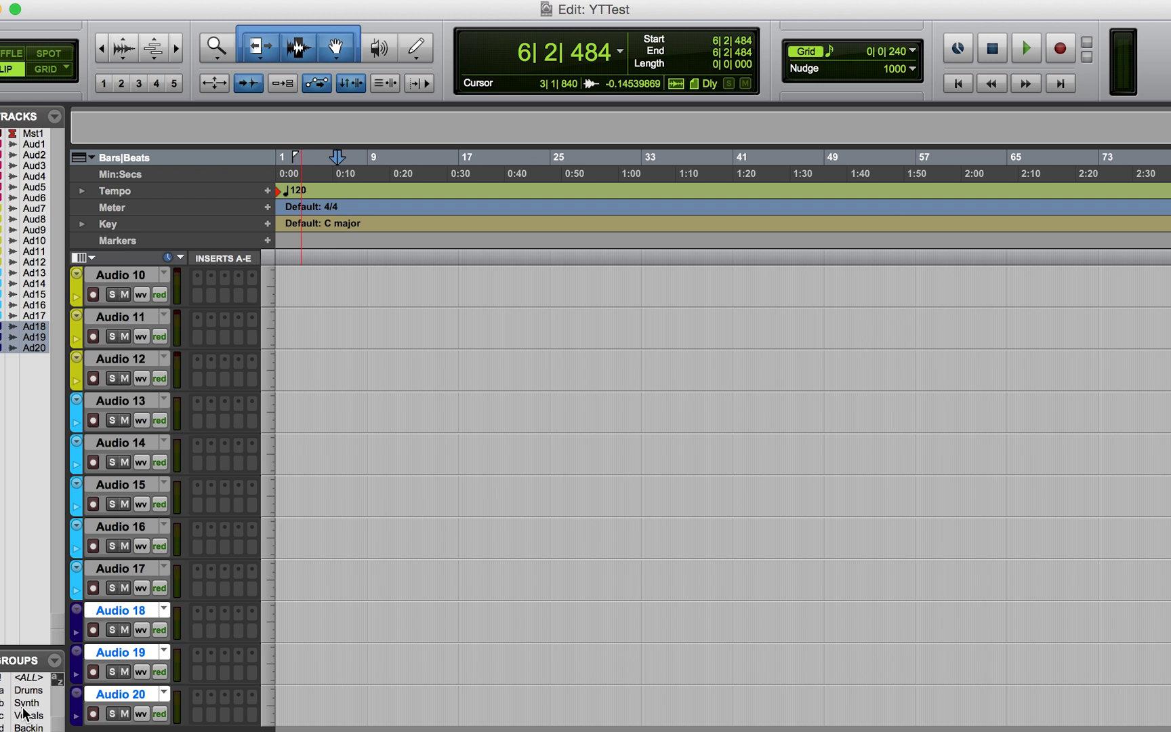
scroll(337, 680, up, 10)
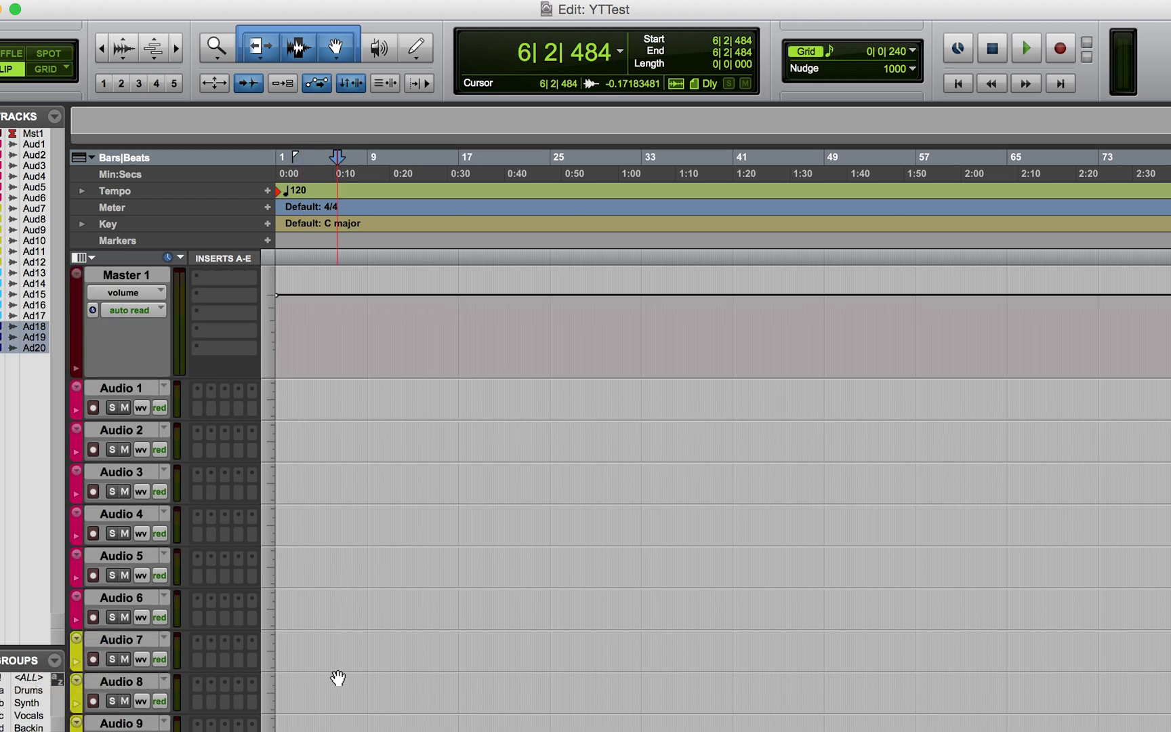
click(114, 388)
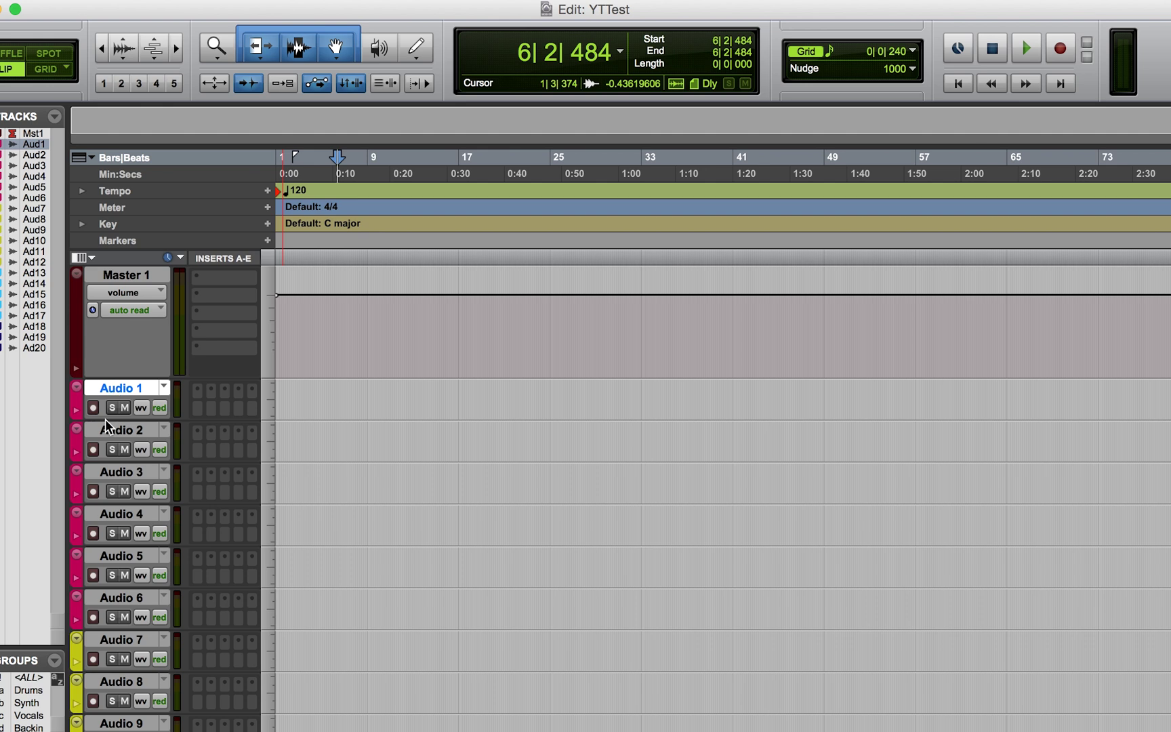
shift+click(153, 602)
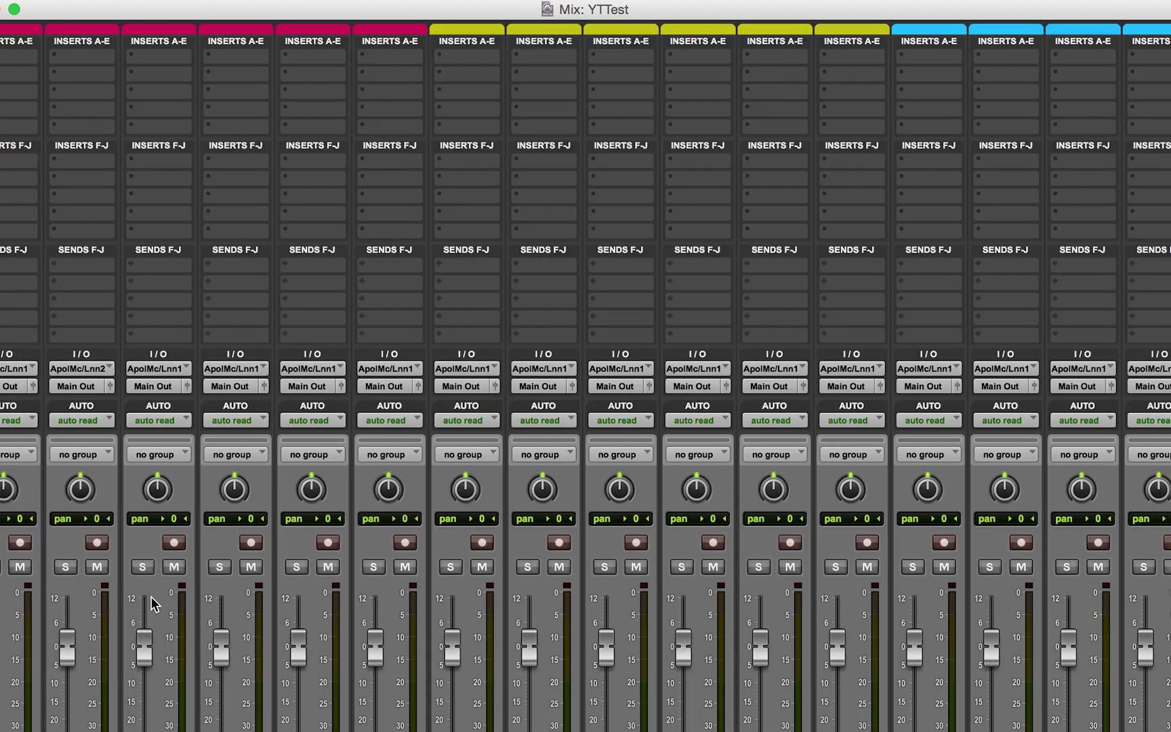
scroll(262, 435, down, 8)
scroll(263, 435, left, 3)
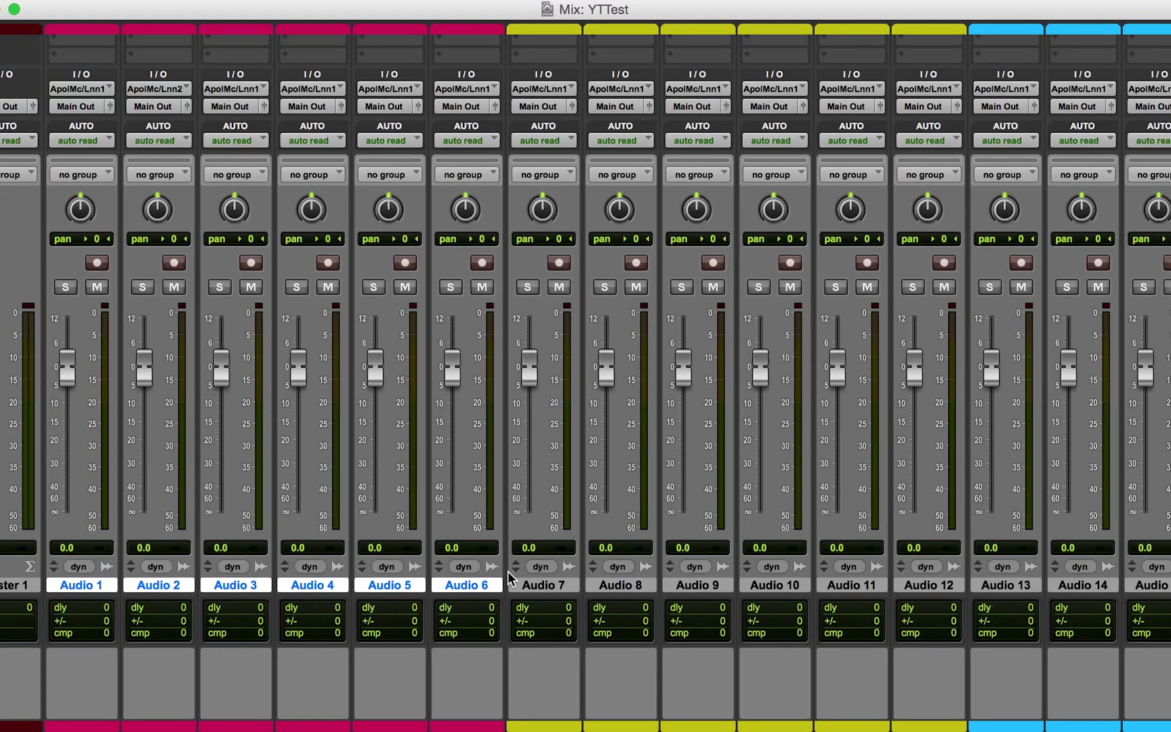
Add two stereo Aux Input tracks directly after Audio 6.
click(542, 585)
click(473, 586)
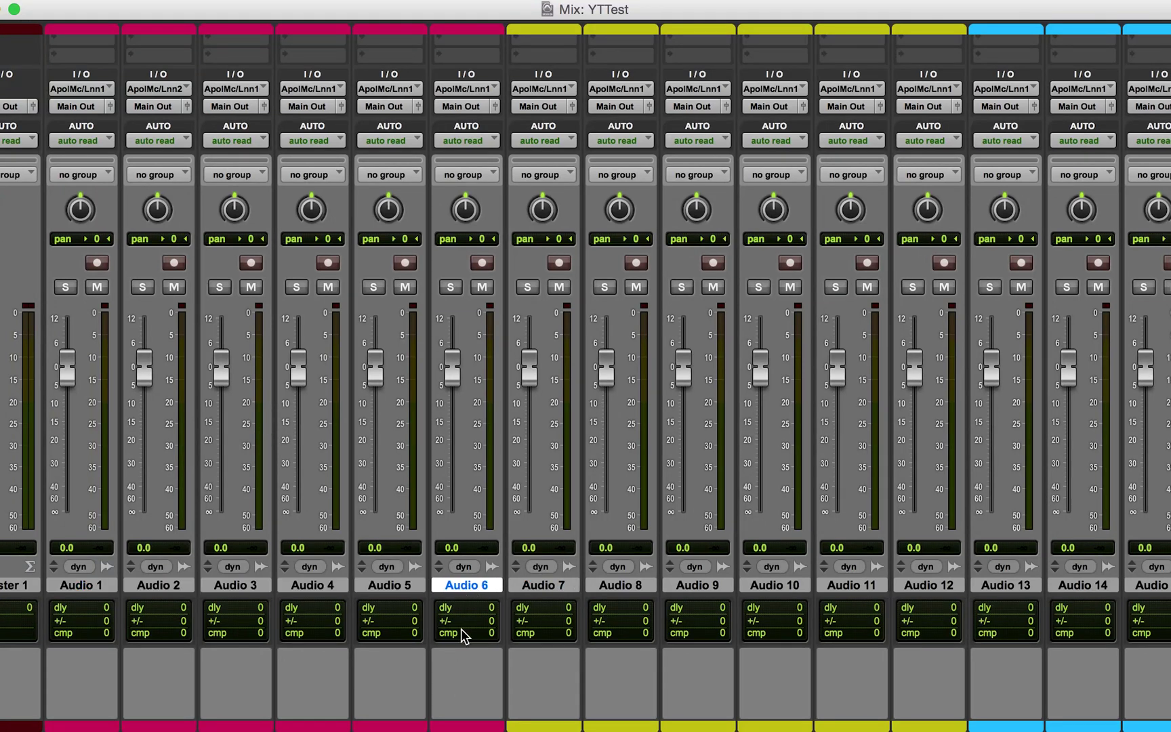
key(shift+super+n)
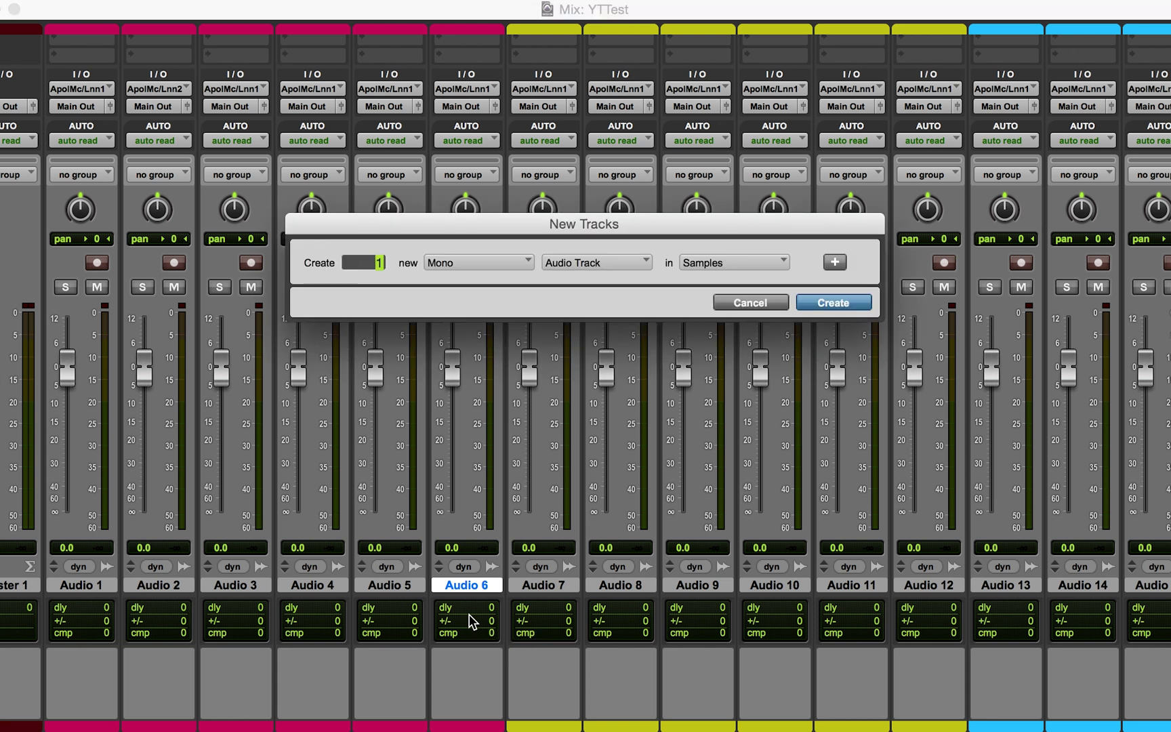
key(super+Right)
text(2)
key(super+Down)
key(Return)
scroll(798, 620, right, 2)
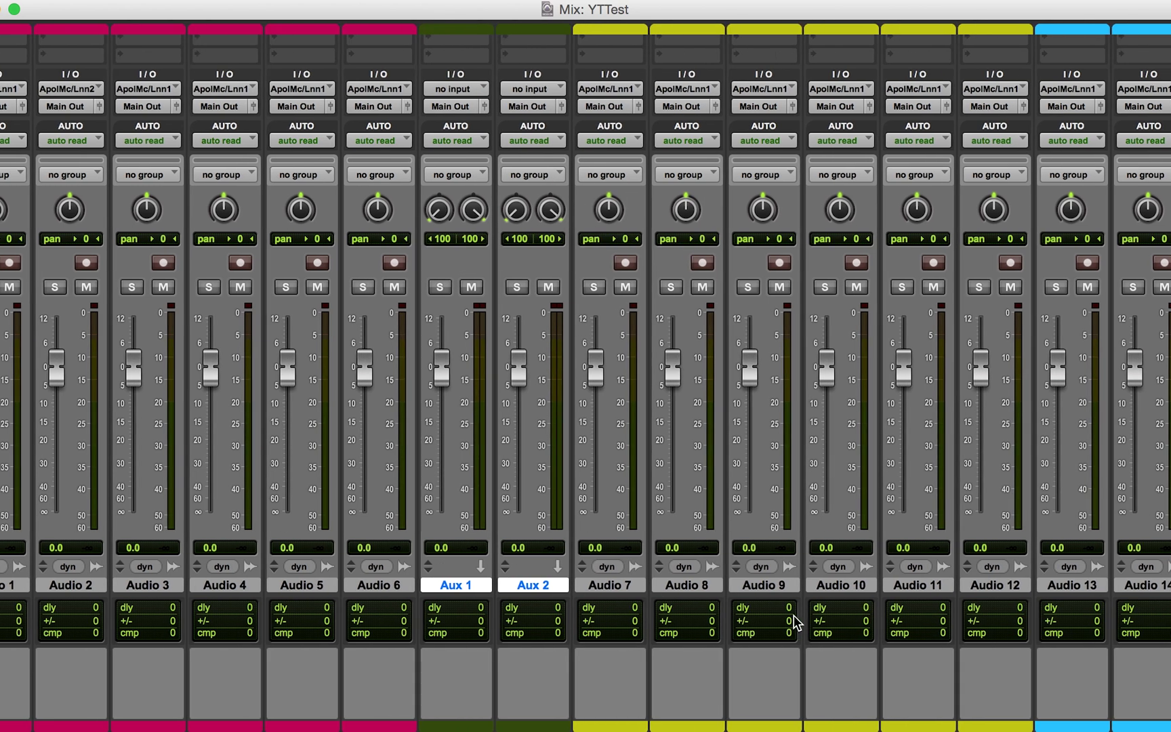
Add two stereo Aux Input tracks directly after Audio 12.
click(980, 585)
scroll(976, 588, right, 2)
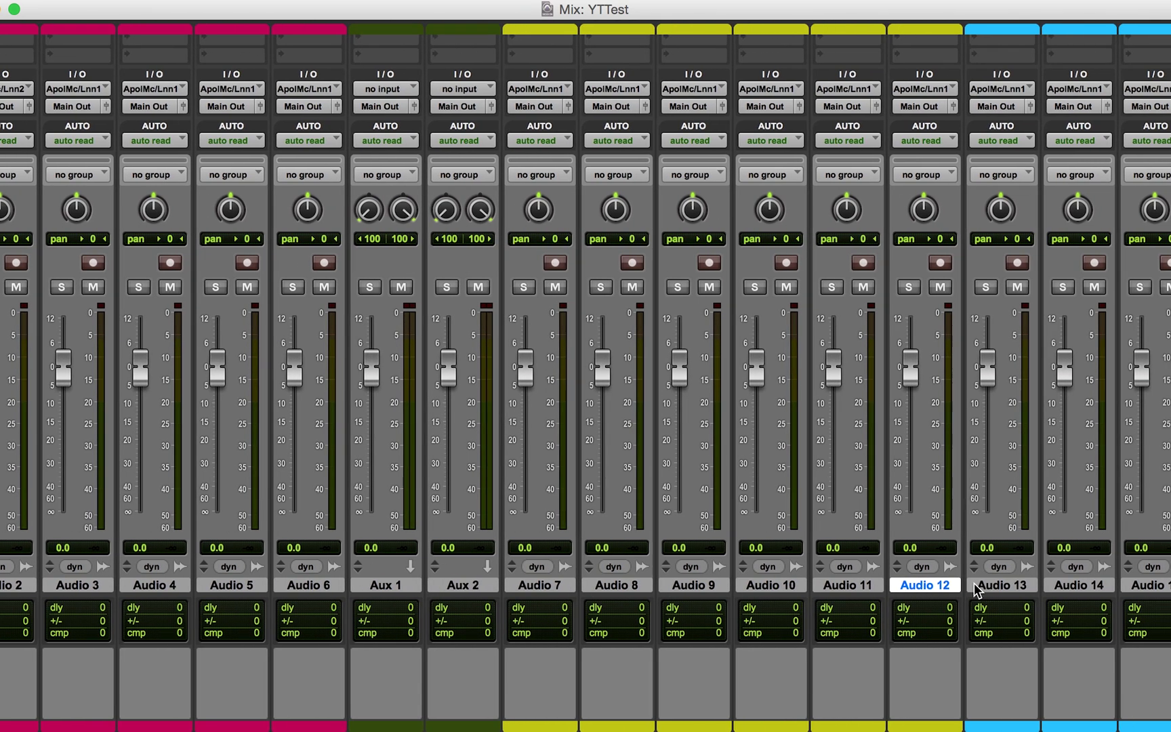
key(shift+super+n)
key(super+Right)
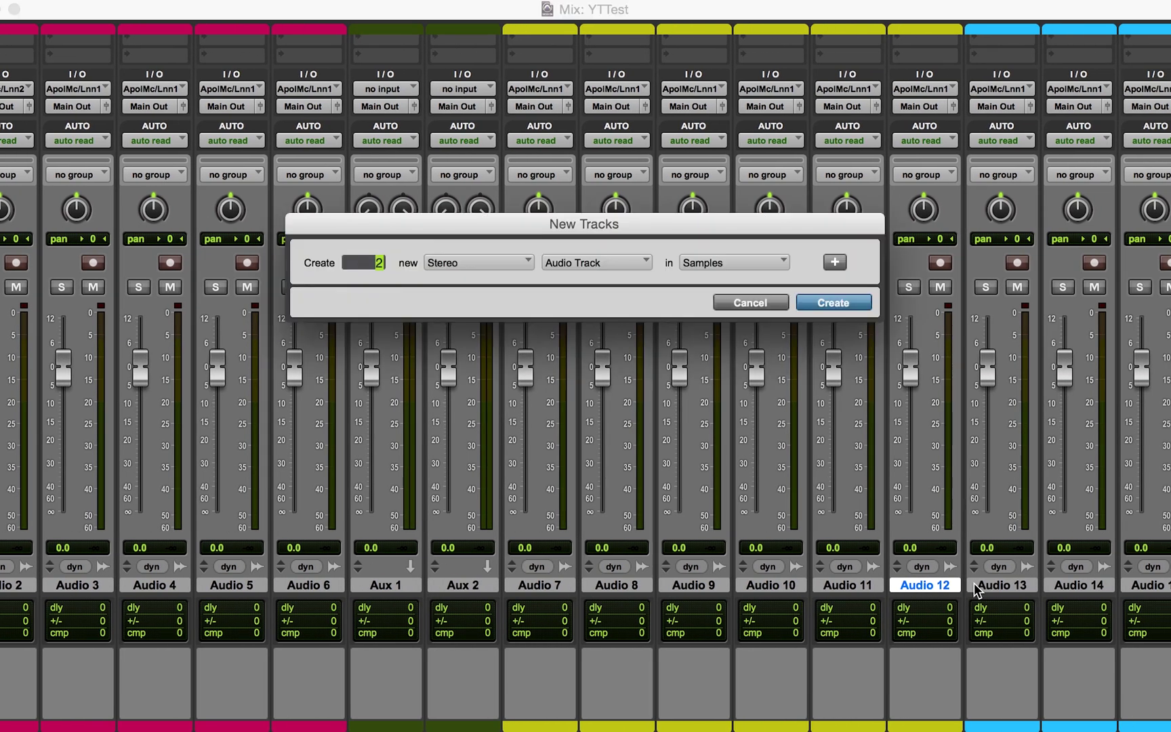
key(super+Down)
key(Return)
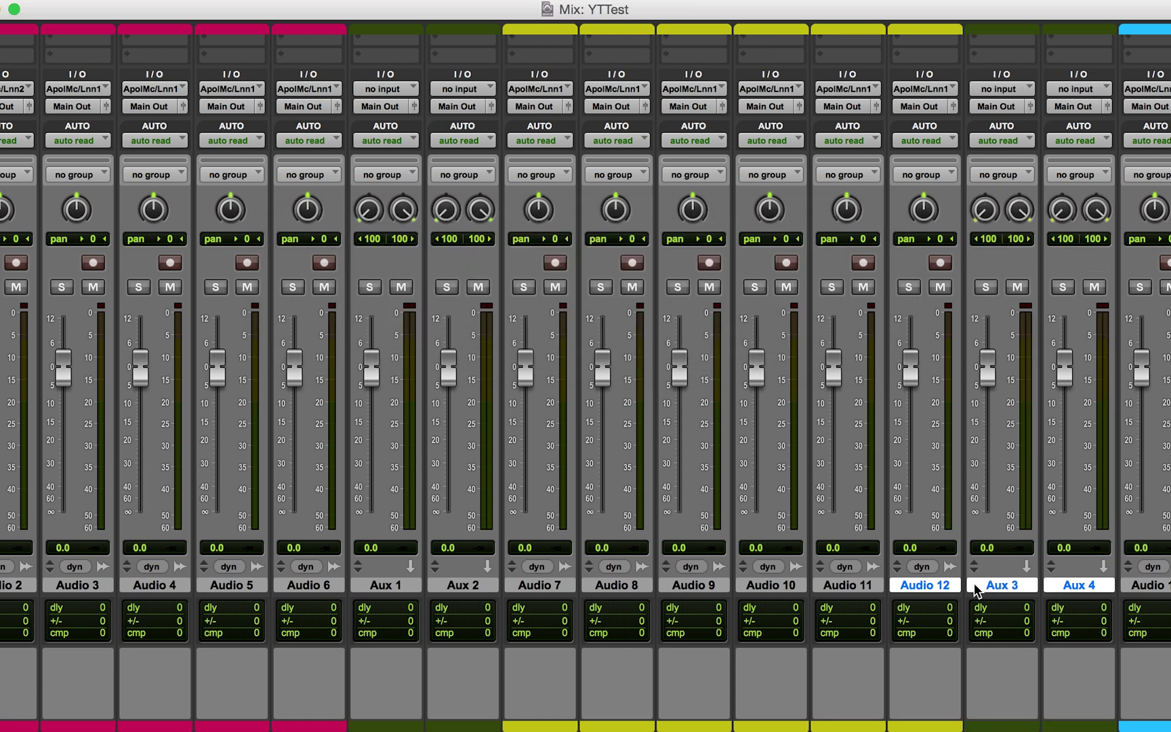
Add two stereo Aux Input tracks directly after the selected tracks Audio 13 through Audio 17.
scroll(922, 627, right, 10)
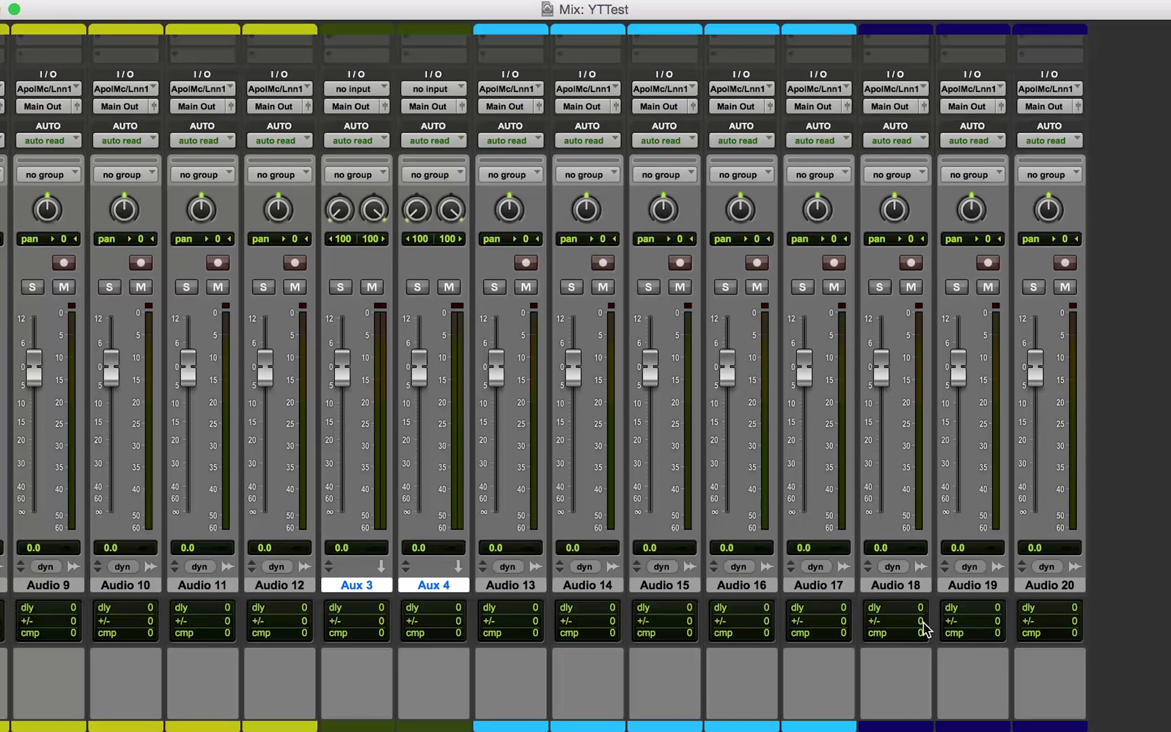
click(810, 587)
shift+click(508, 586)
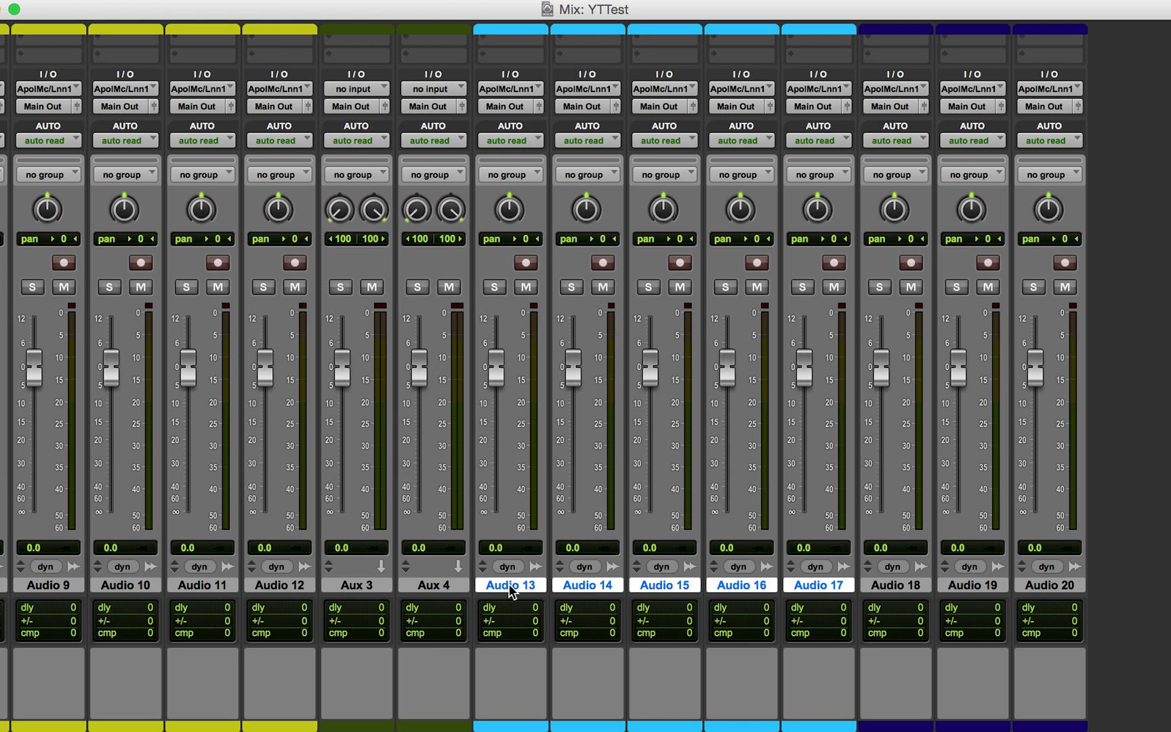
key(super+shift+n)
text(2)
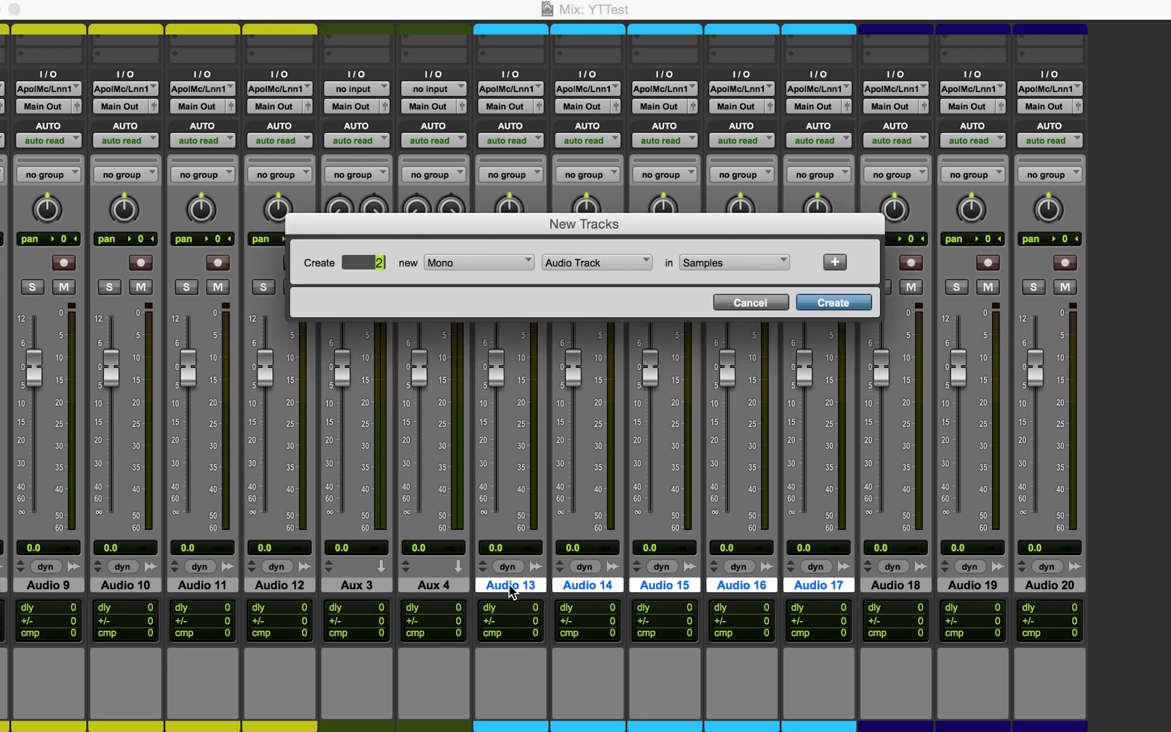
key(super+Right)
key(super+Down)
key(Return)
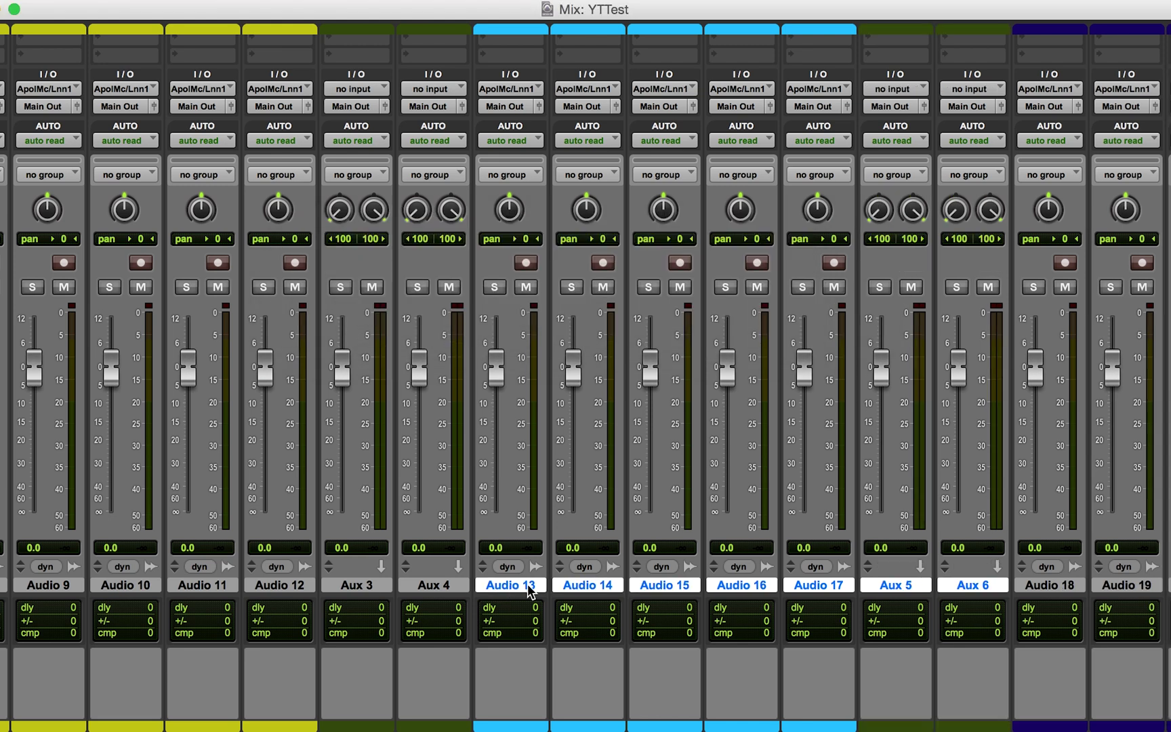
Add two stereo Aux Input tracks directly after the selected tracks Audio 18 through Audio 20.
scroll(799, 613, right, 2)
click(888, 584)
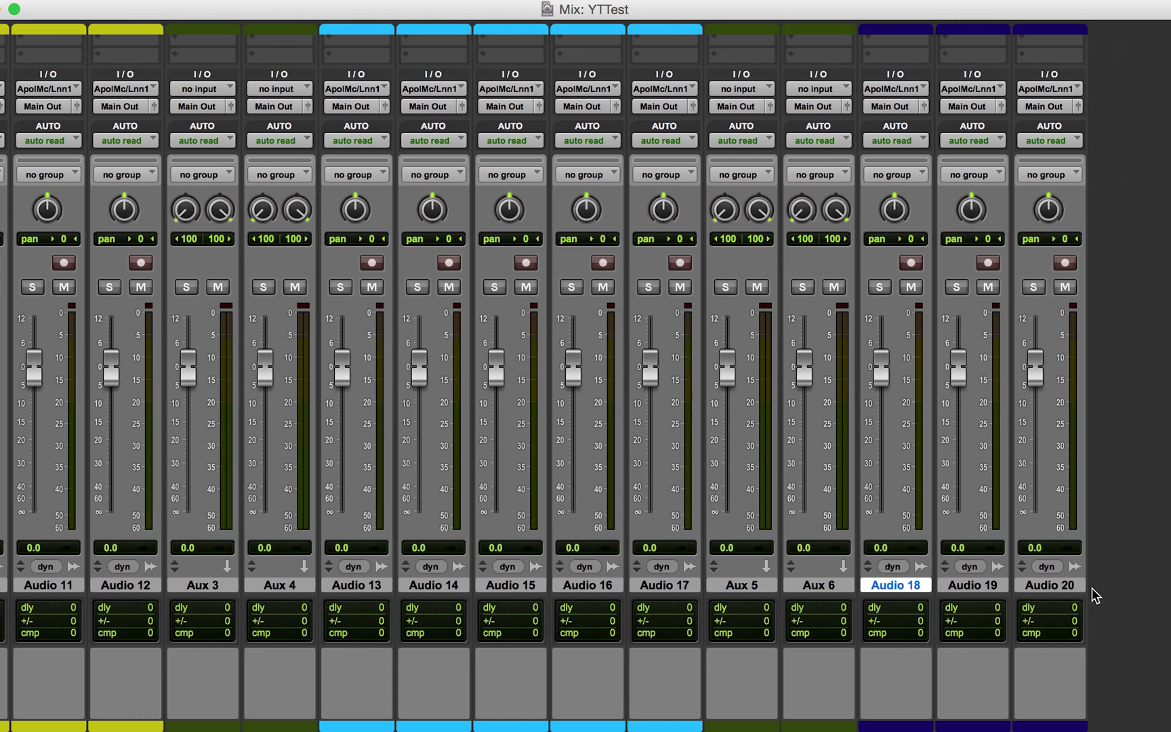
shift+click(1067, 587)
key(super+shift+n)
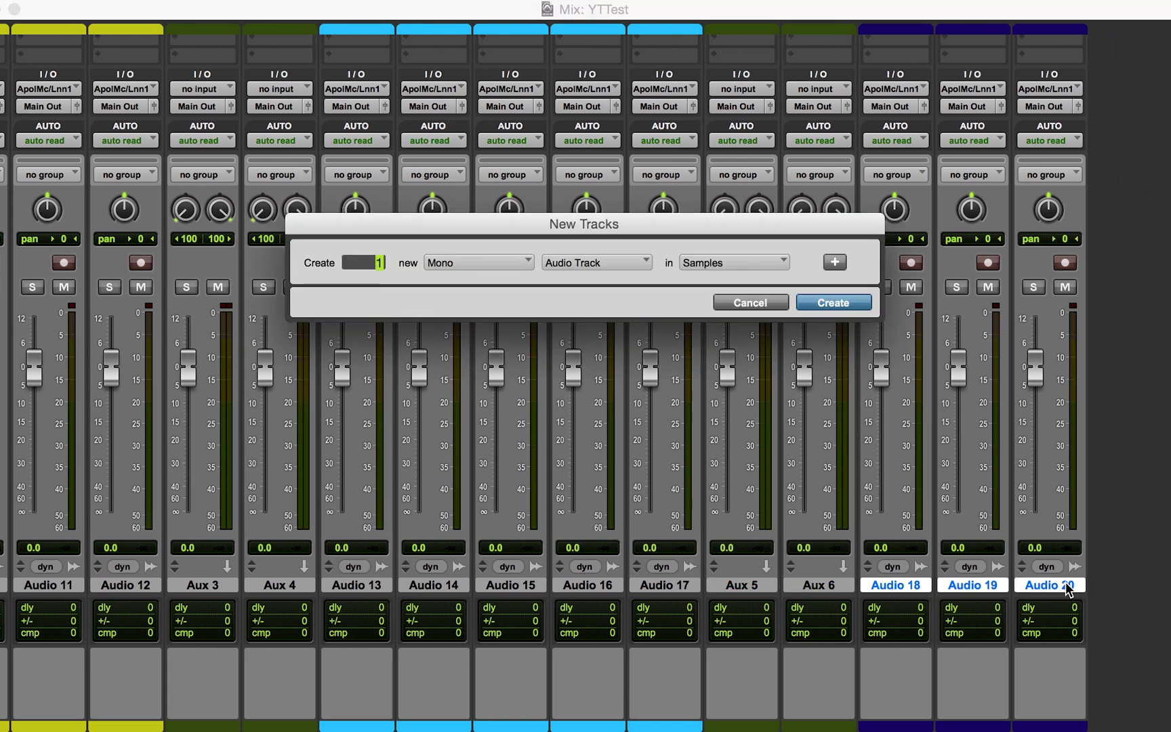
key(super+Right)
key(super+Down)
key(Return)
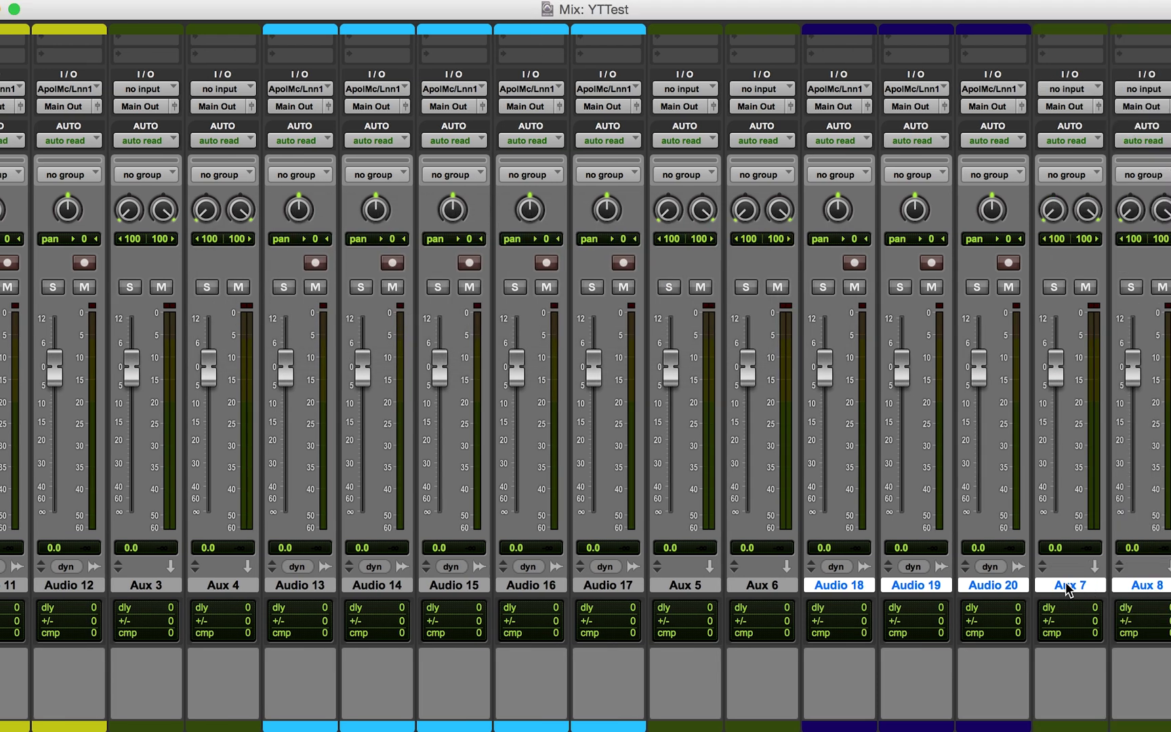
scroll(871, 623, right, 2)
scroll(879, 625, left, 10)
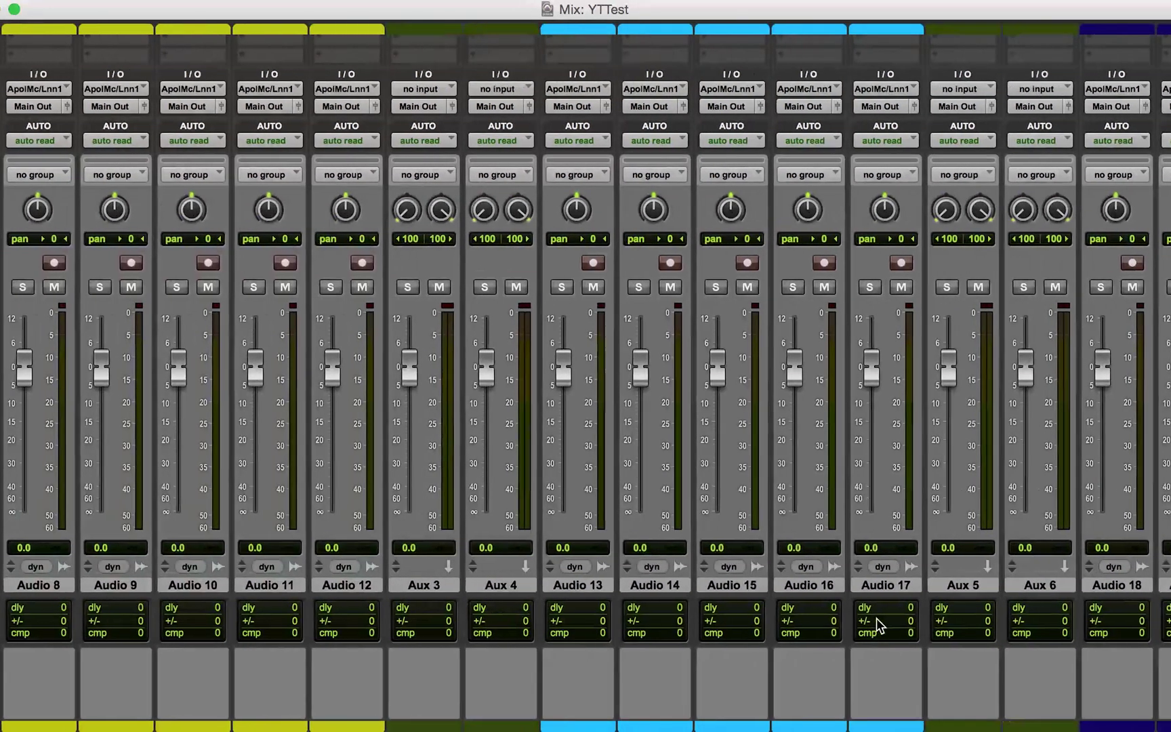
click(458, 586)
scroll(566, 613, up, 3)
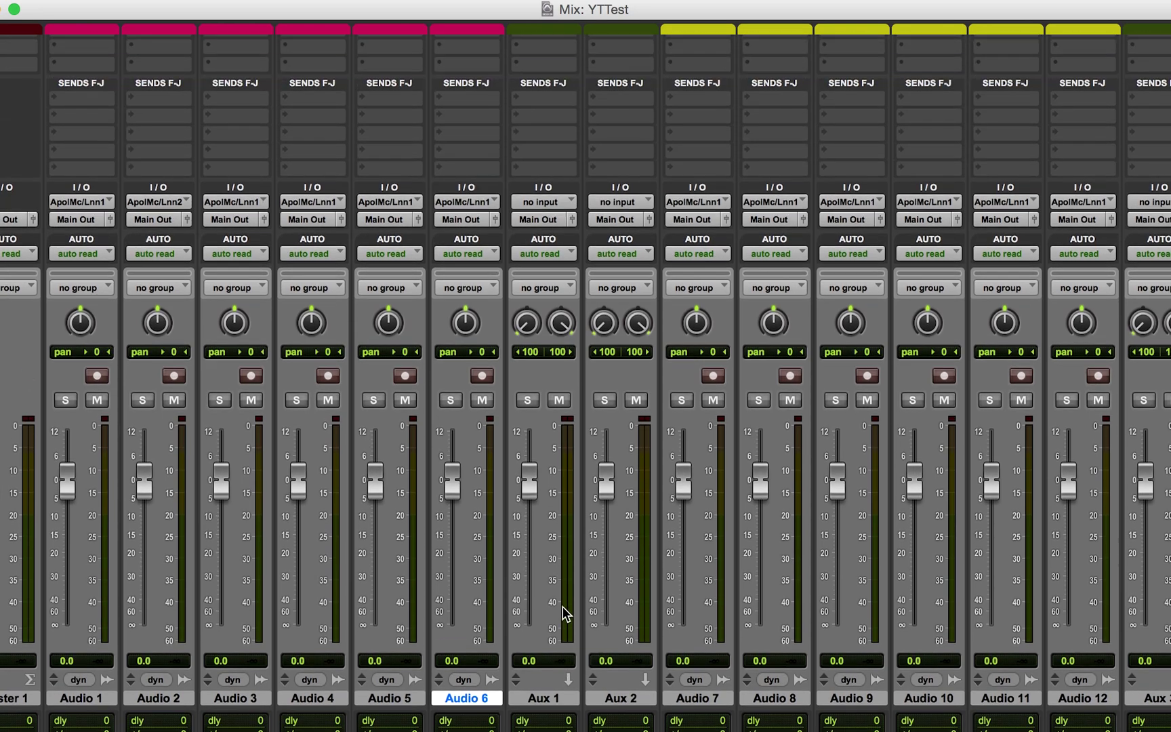
scroll(566, 614, up, 4)
scroll(565, 613, down, 7)
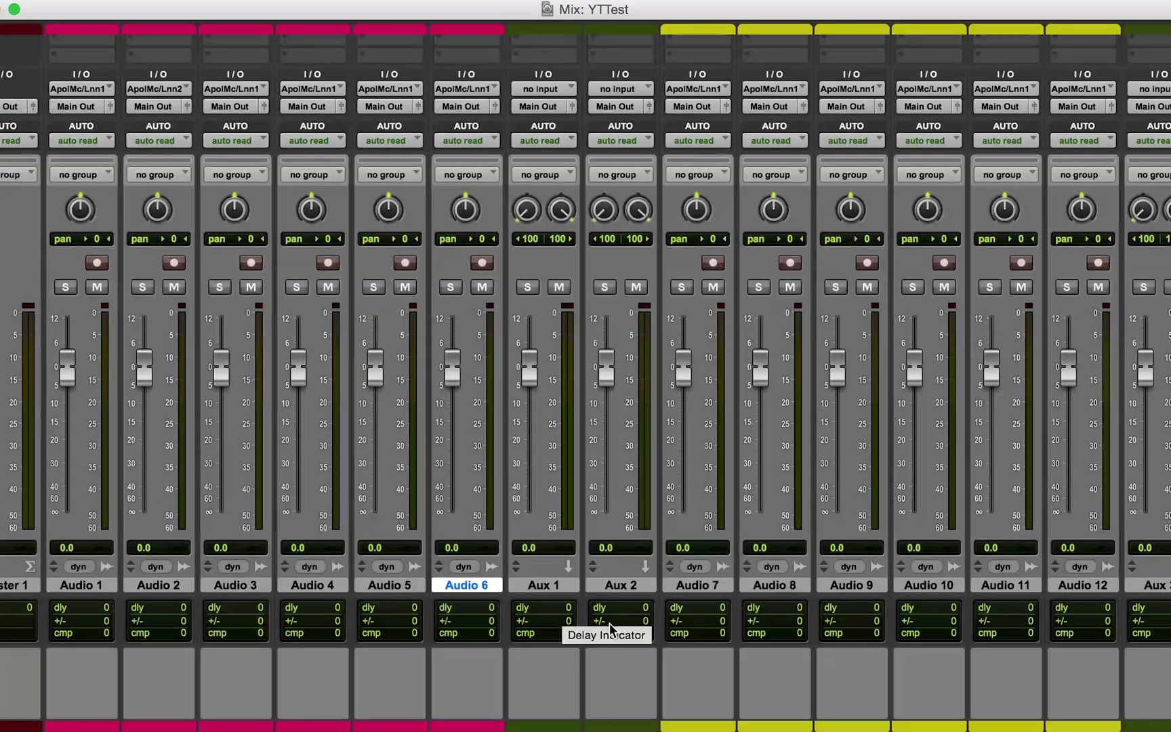
Enter the comment "Drums" on the Audio 1 channel strip in the Mix window.
click(76, 667)
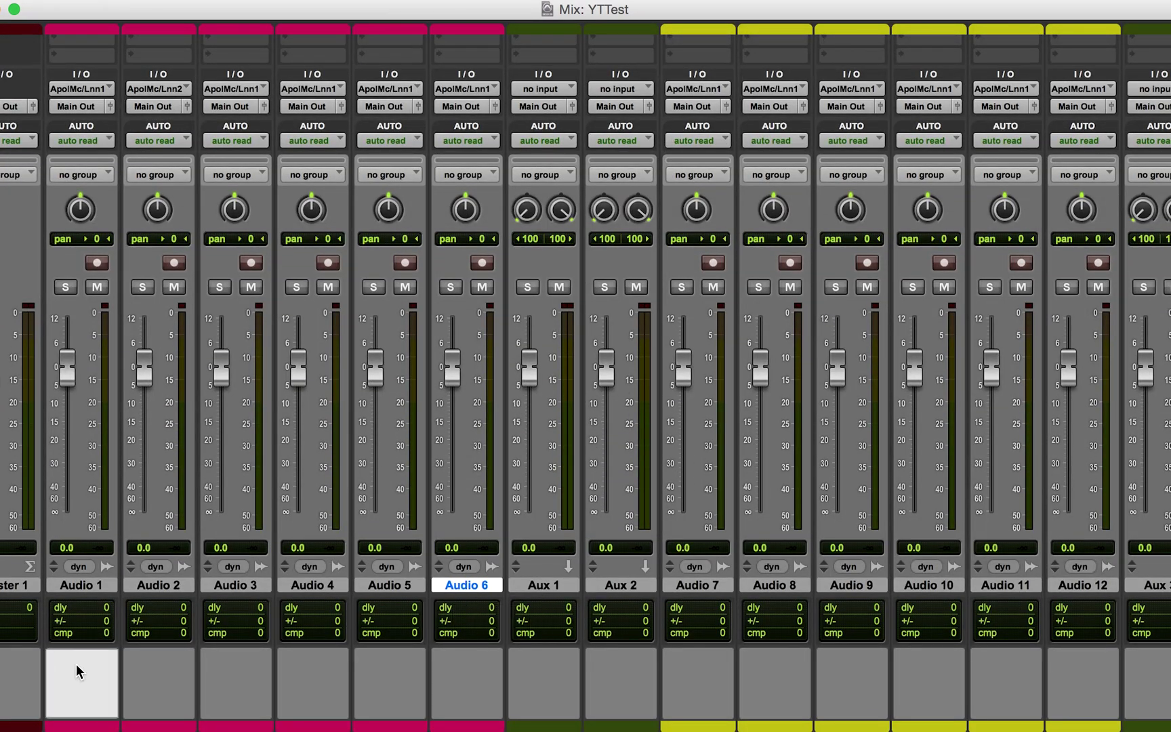
key(super+equal)
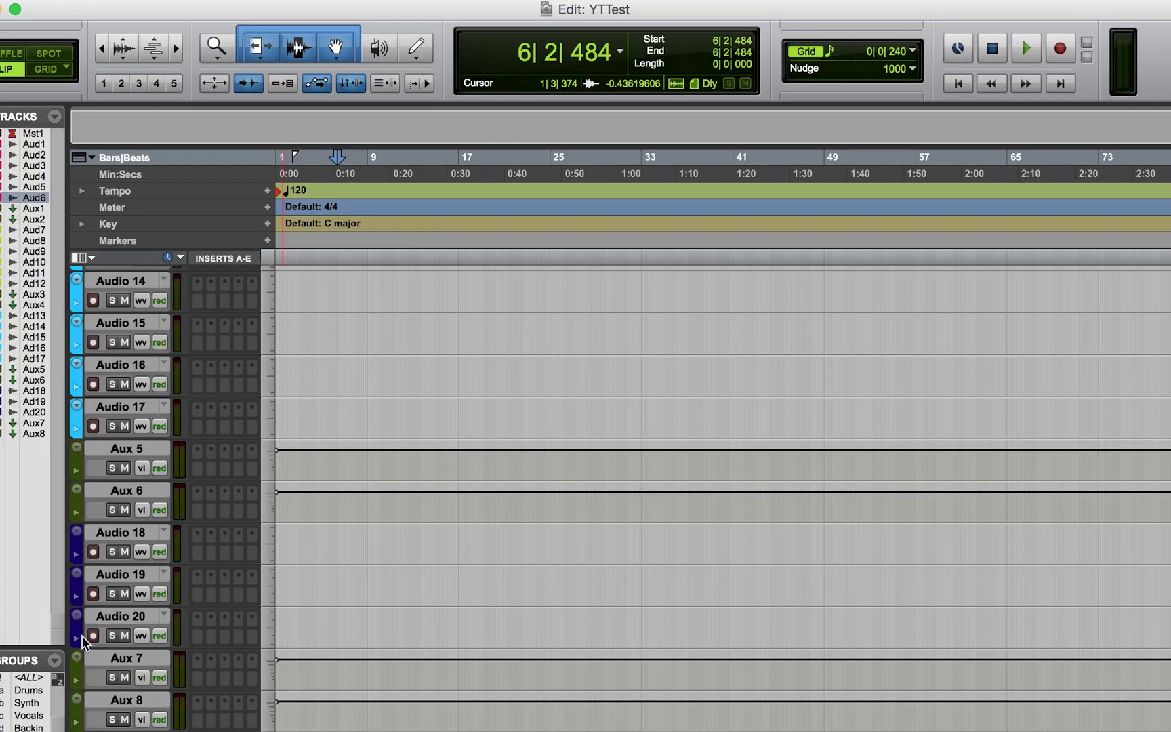
key(super+equal)
click(81, 660)
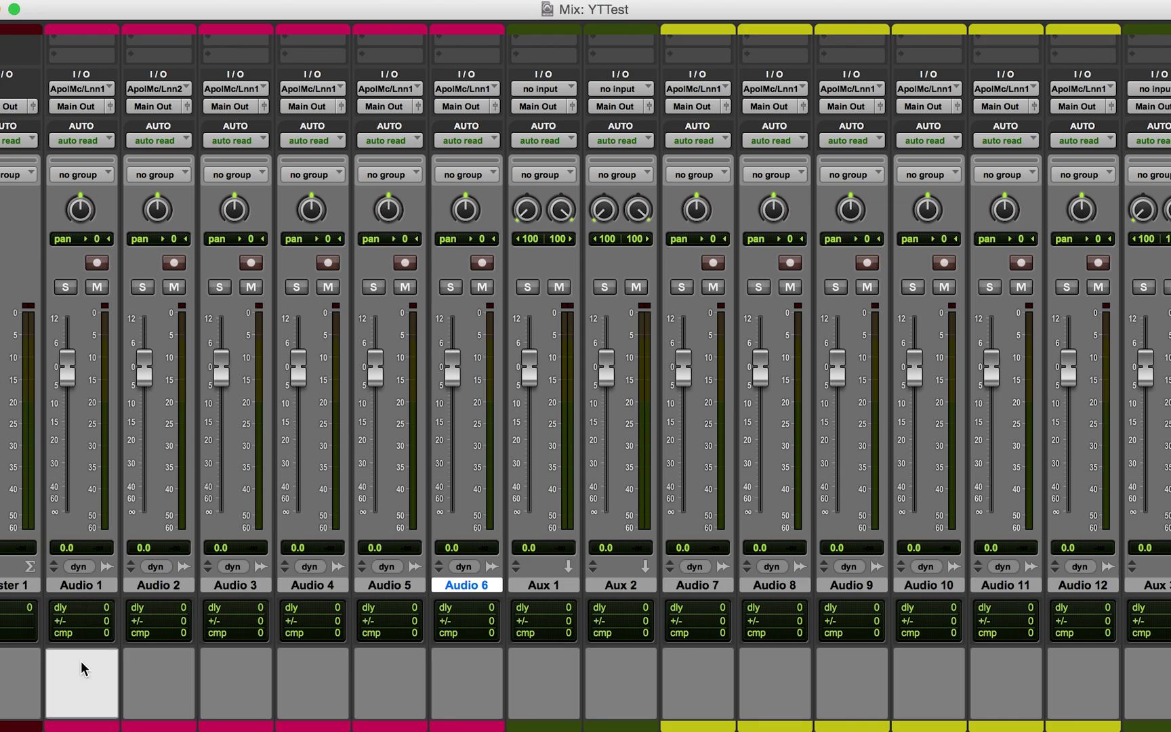
text(Drums)
Copy the "Drums" comment from Audio 1 to the comment boxes of Audio 2 through Audio 6.
key(super+a)
key(super+c)
click(159, 672)
key(super+v)
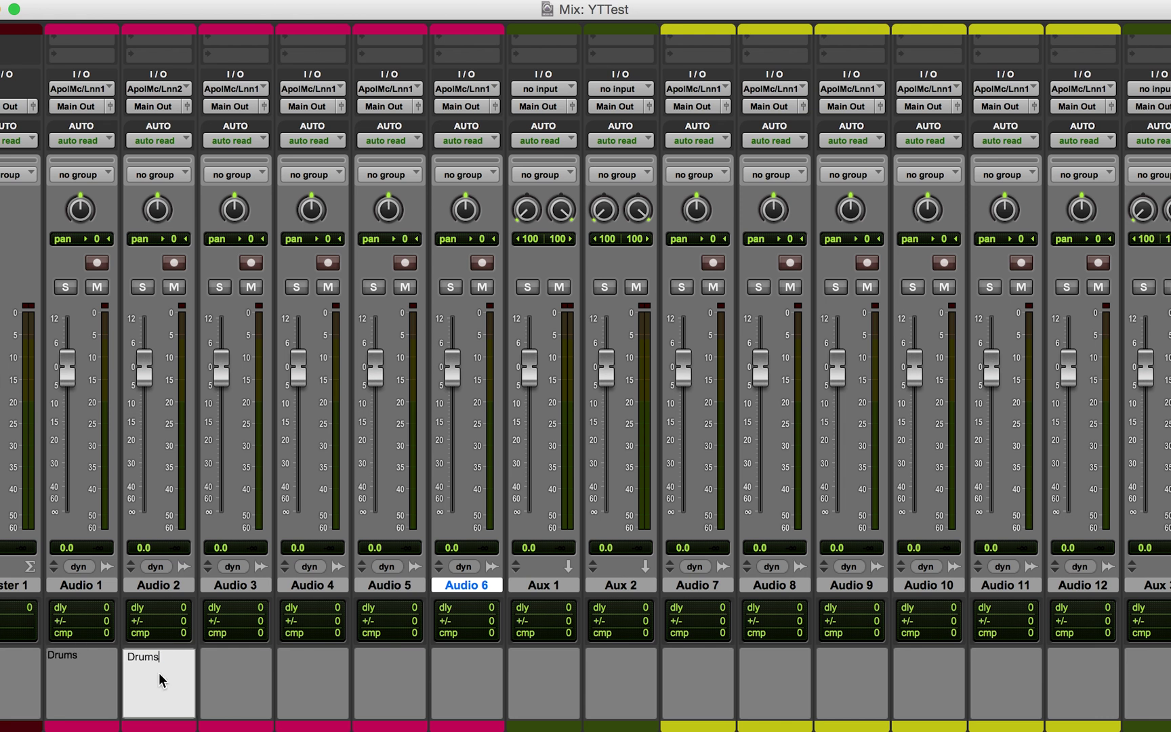
click(234, 669)
key(super+v)
click(306, 668)
key(super+v)
click(365, 661)
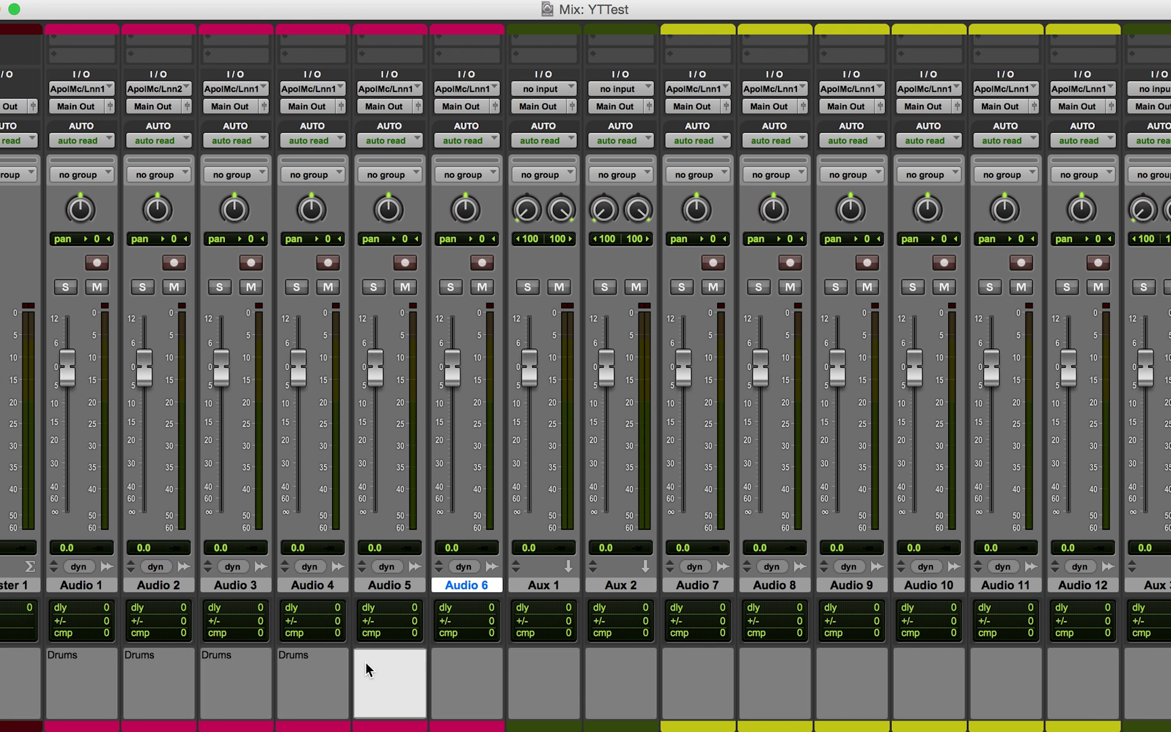
key(super+v)
click(473, 656)
key(super+v)
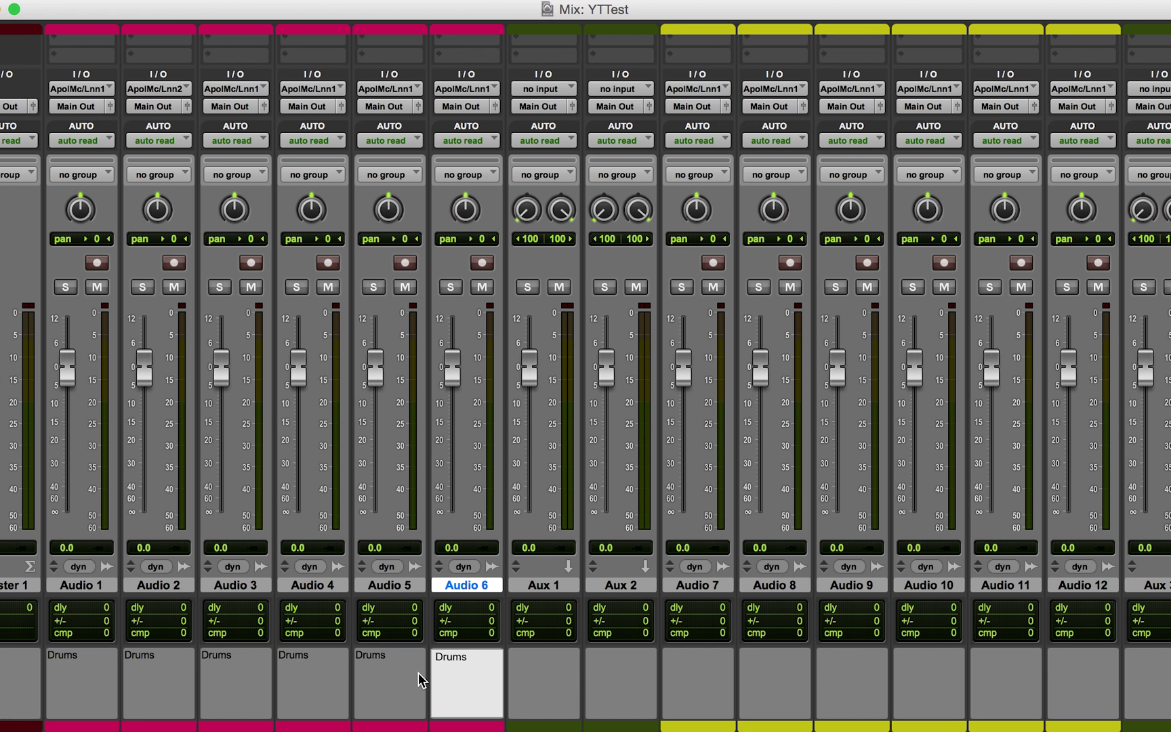
Rename the Aux 1 track as "Drum Aux" and the Aux 2 track as "Drum FX".
click(515, 685)
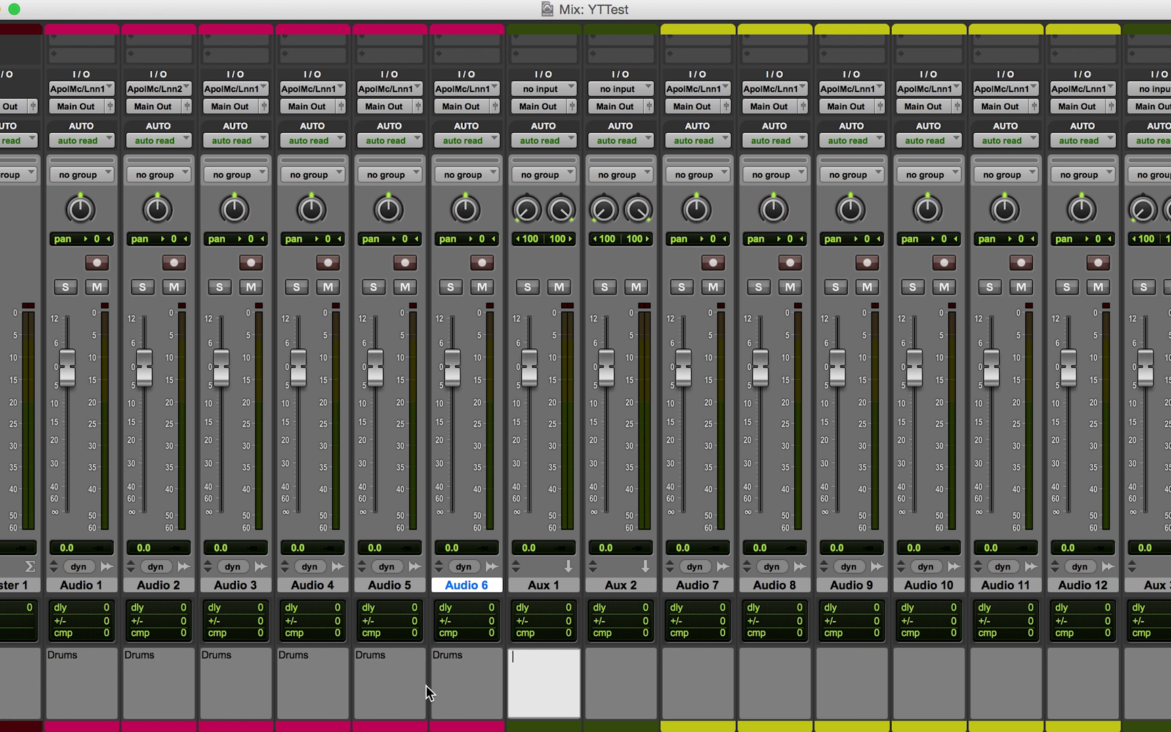
double_click(551, 587)
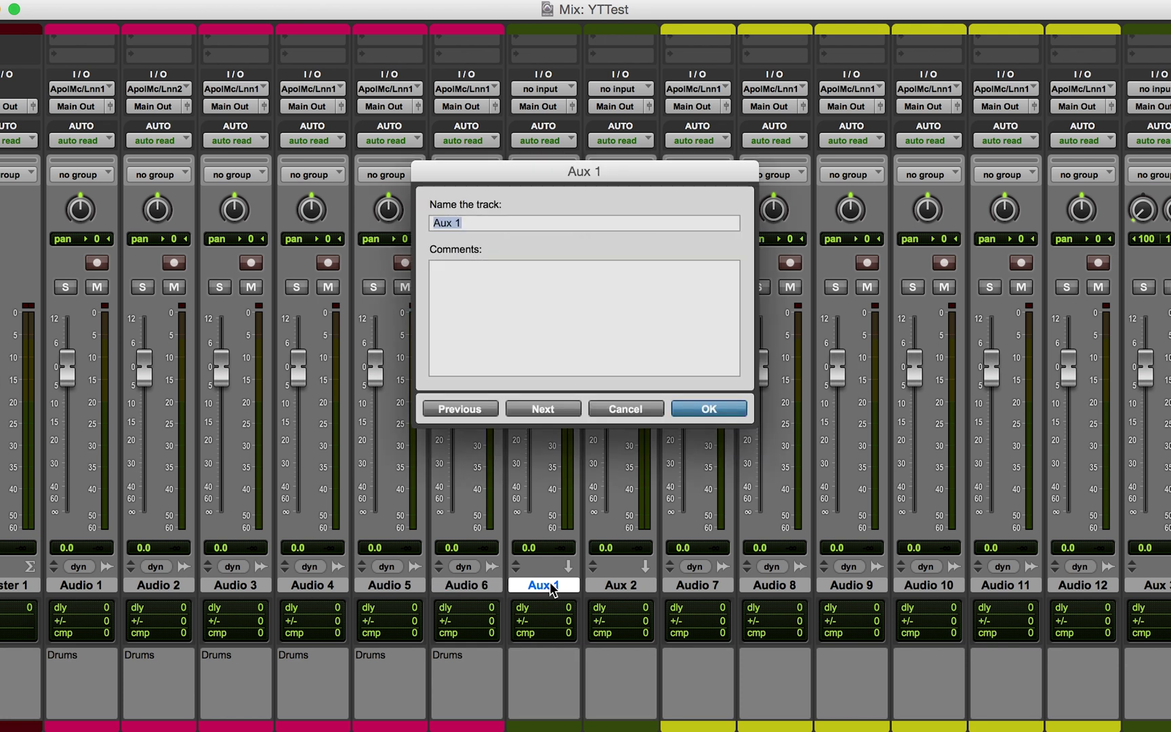
text(Drum Aux)
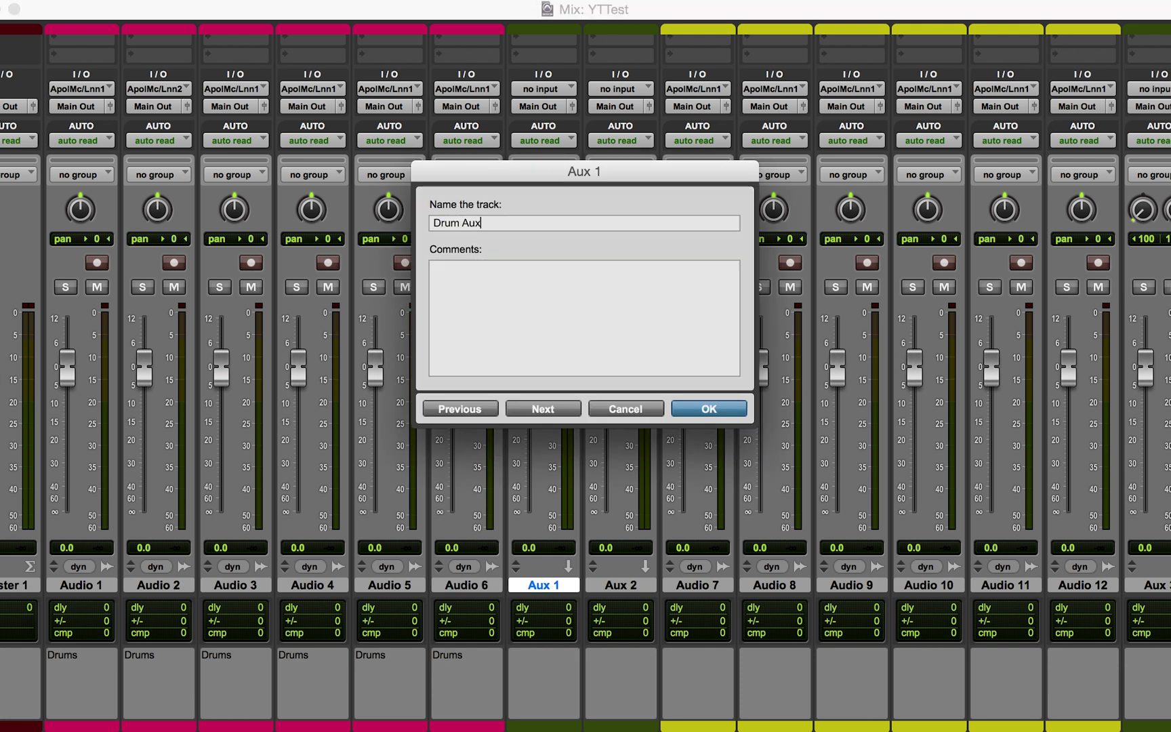
key(Return)
double_click(635, 583)
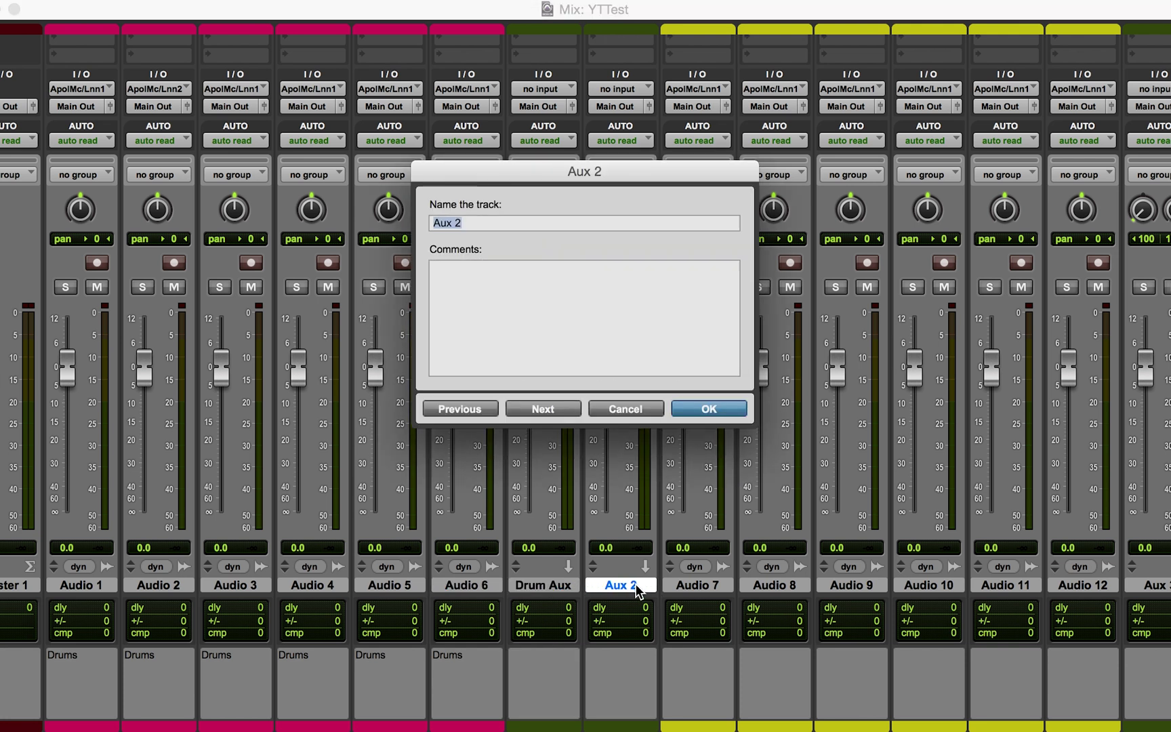
text(Drum FX)
key(Return)
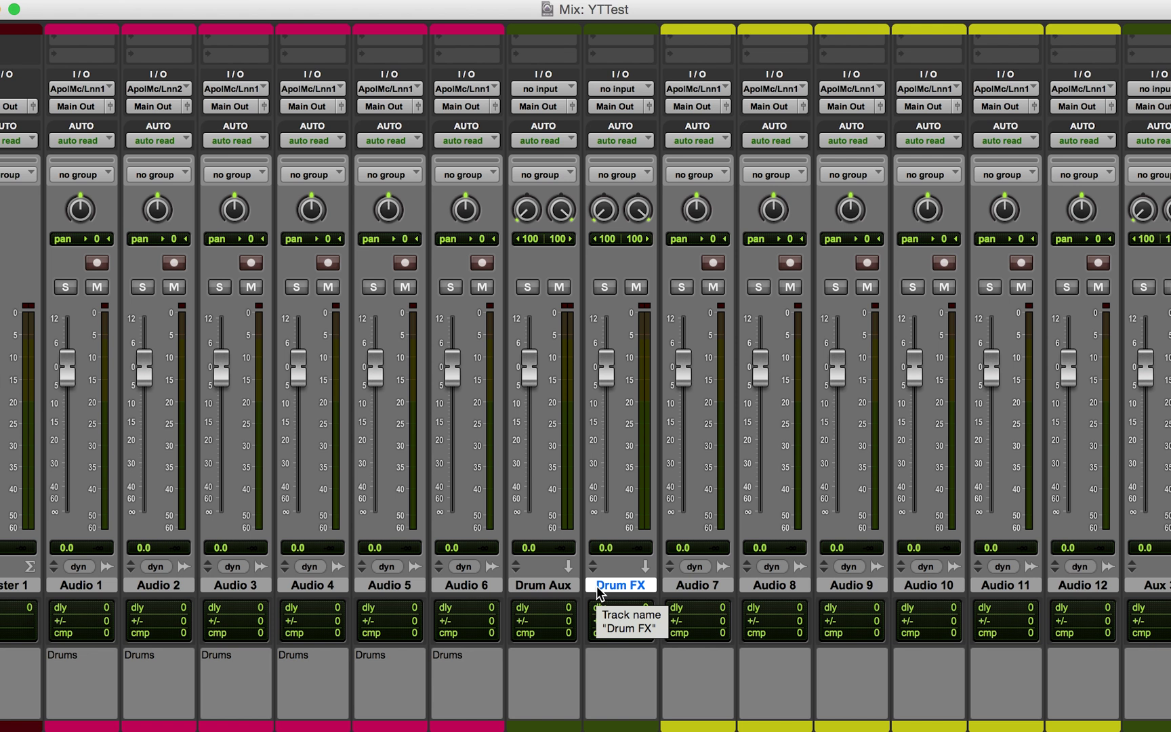
Assign the first slot of Sends F-J on Audio 1 through Audio 6 together to Bus 1-2 (Stereo).
click(480, 590)
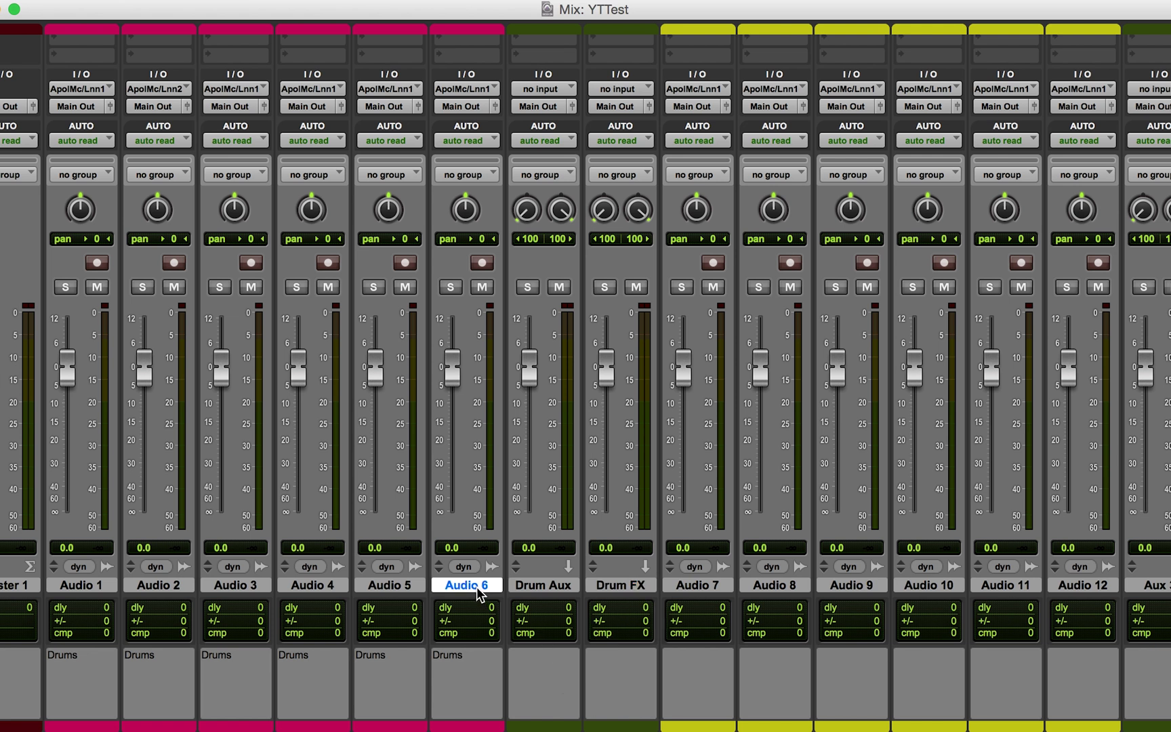
shift+click(86, 587)
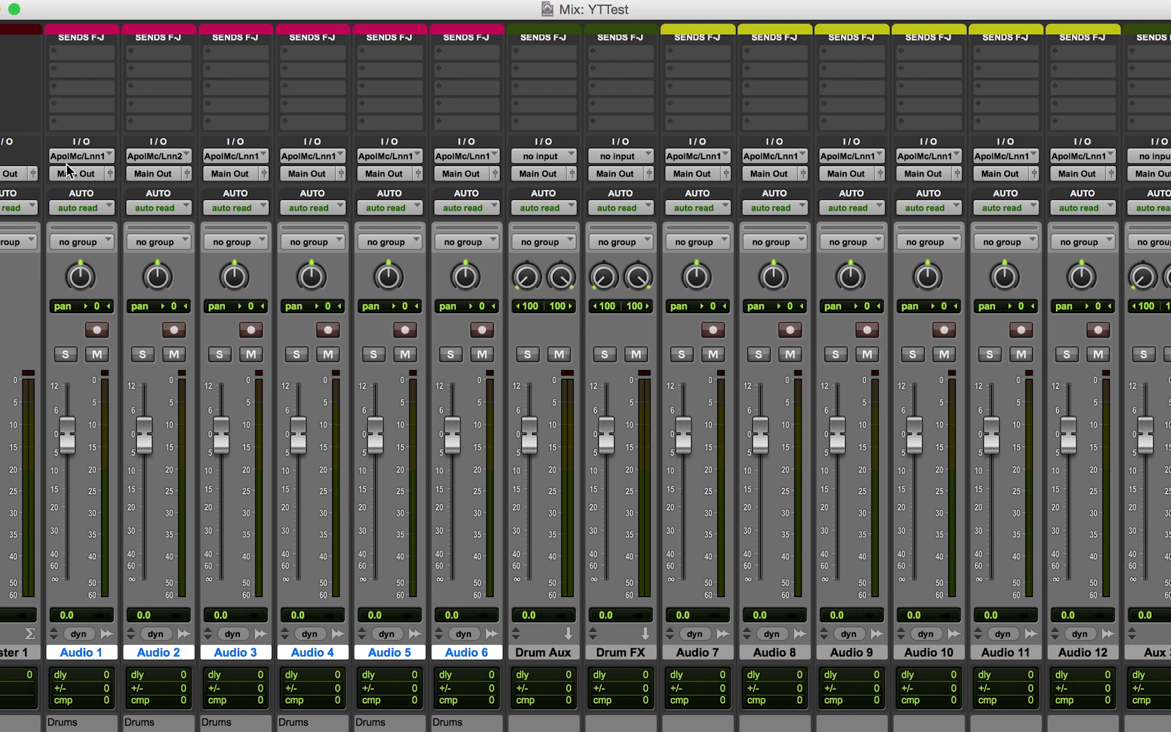
click(78, 55)
mouse_move(121, 117)
mouse_move(250, 113)
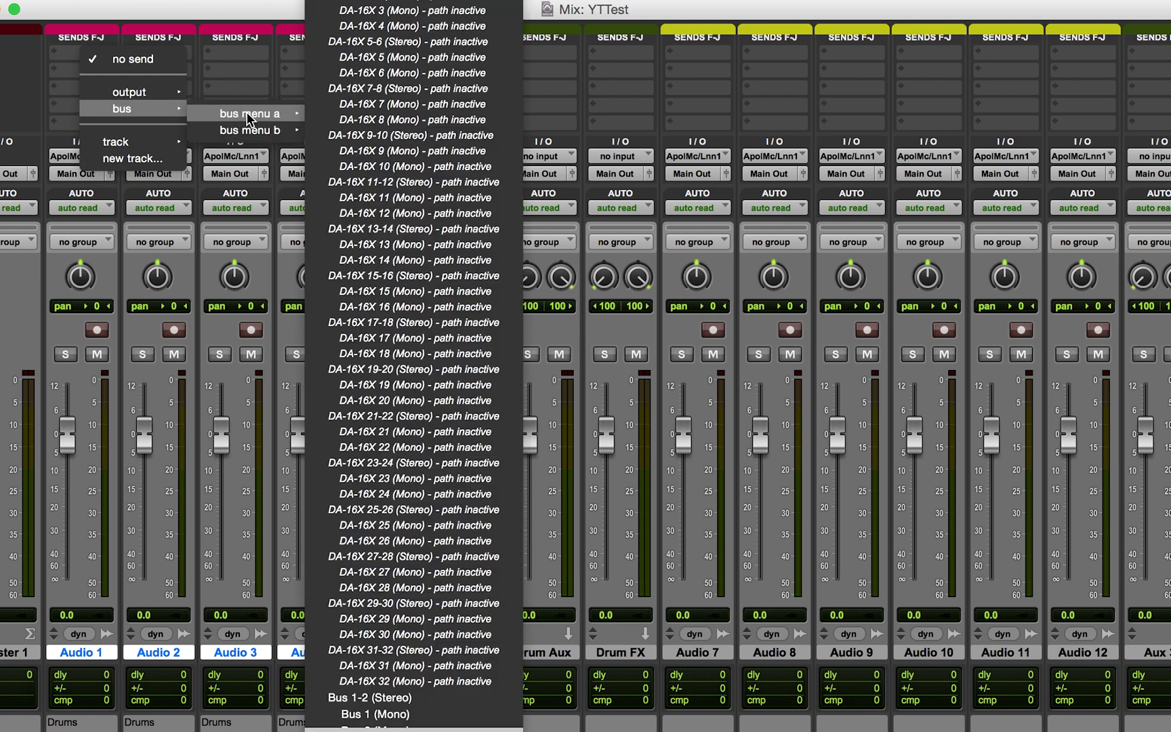
scroll(416, 404, down, 5)
scroll(416, 403, down, 10)
scroll(414, 423, up, 8)
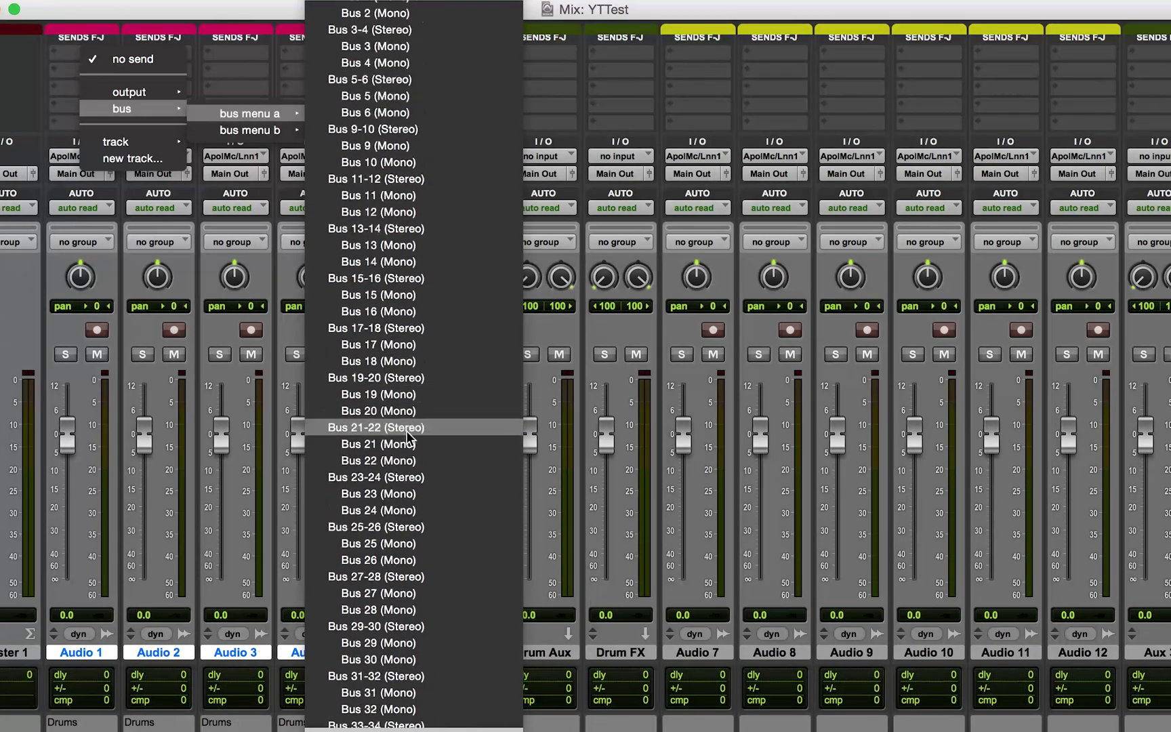
alt+shift+click(396, 308)
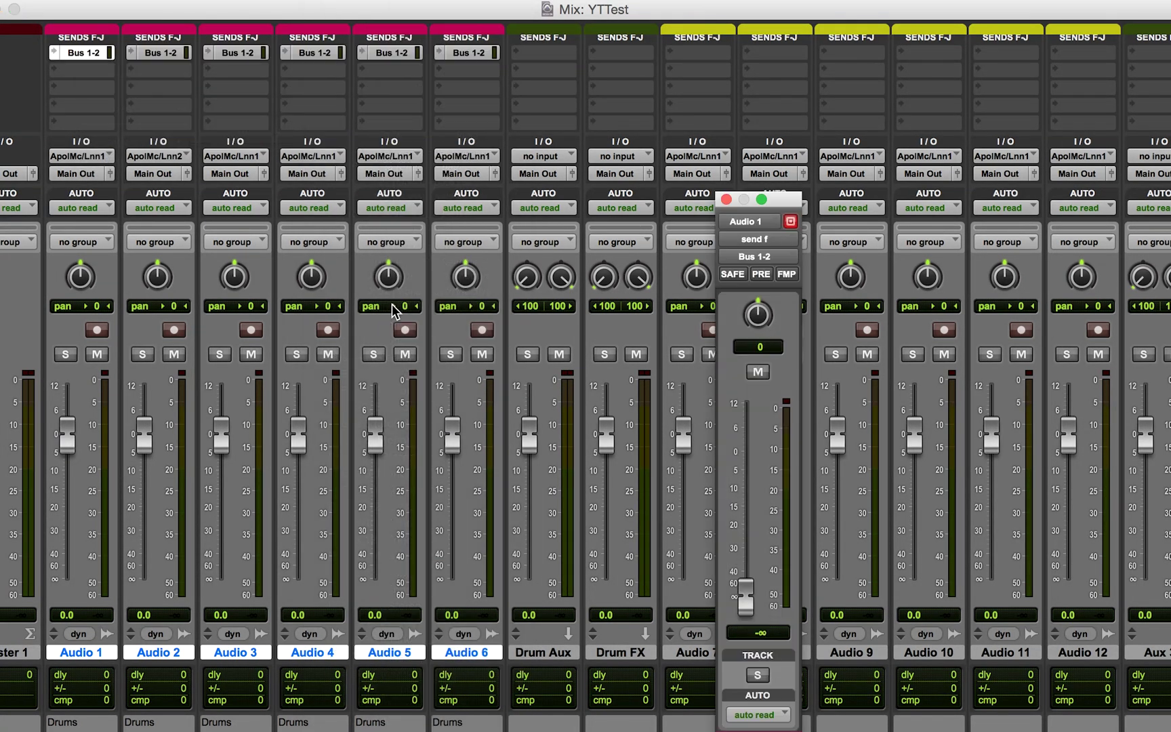
Set the Bus 1-2 send level to 0.0 dB on the drum tracks, check the send on each track, and close the send window.
alt+click(747, 596)
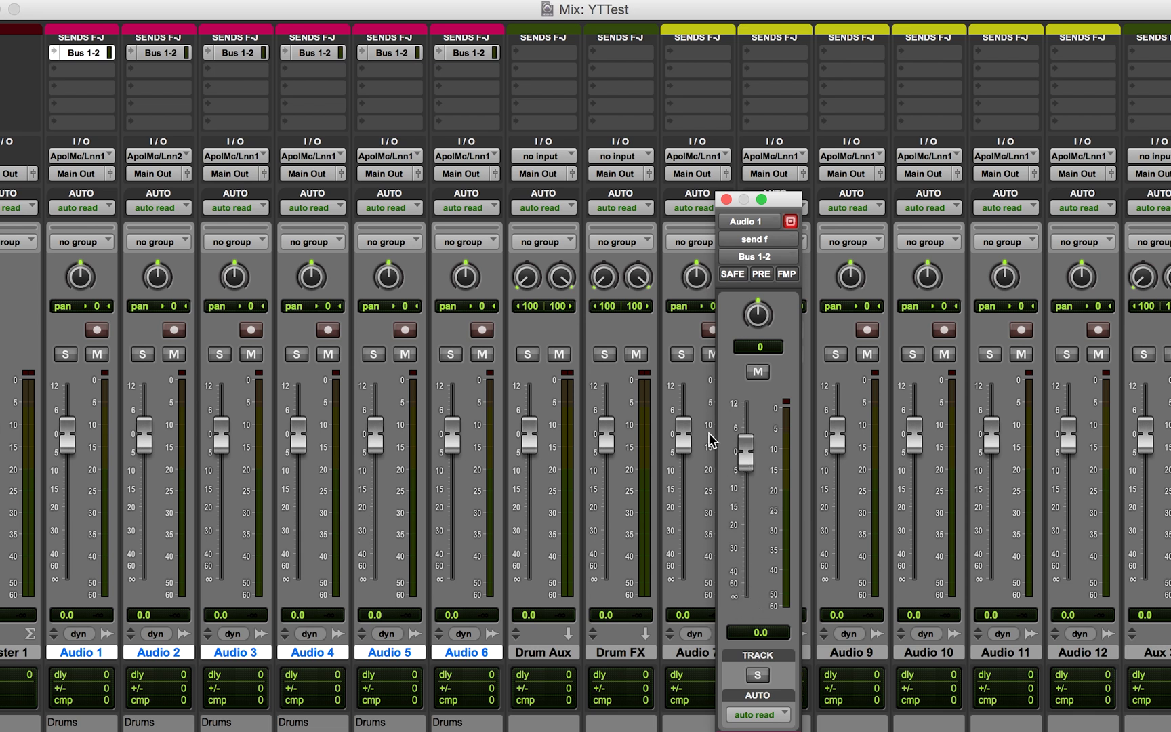
click(161, 54)
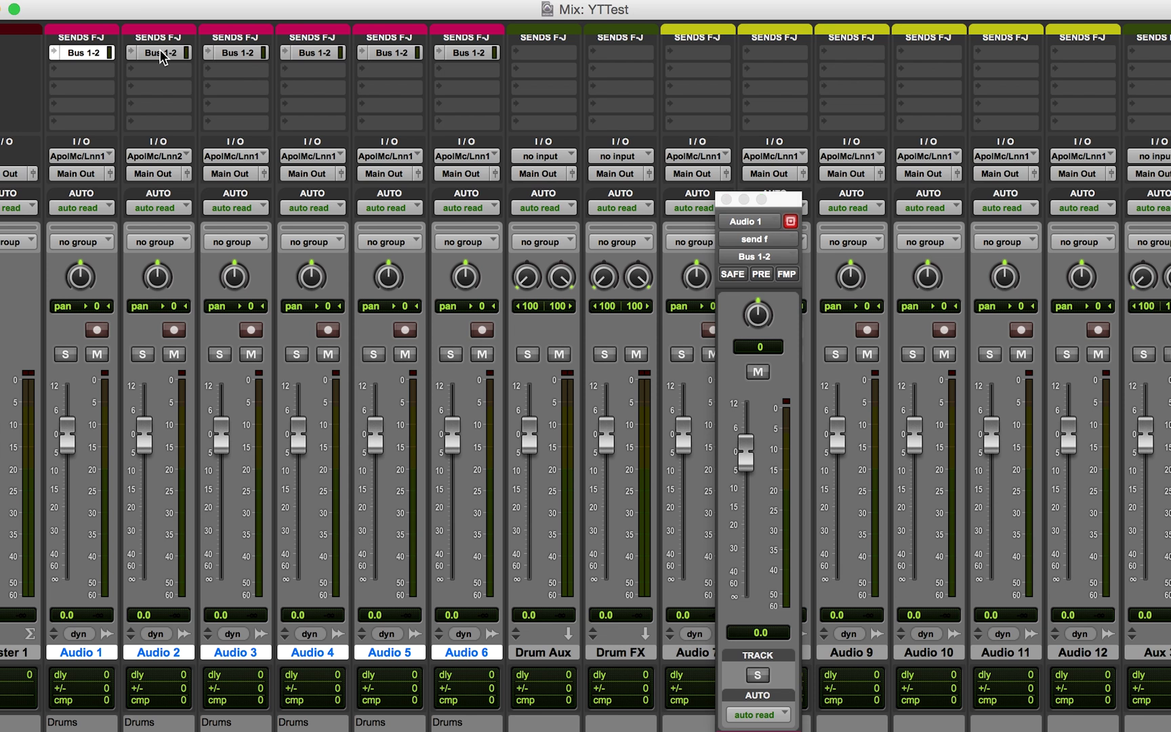
click(243, 55)
click(299, 54)
click(387, 54)
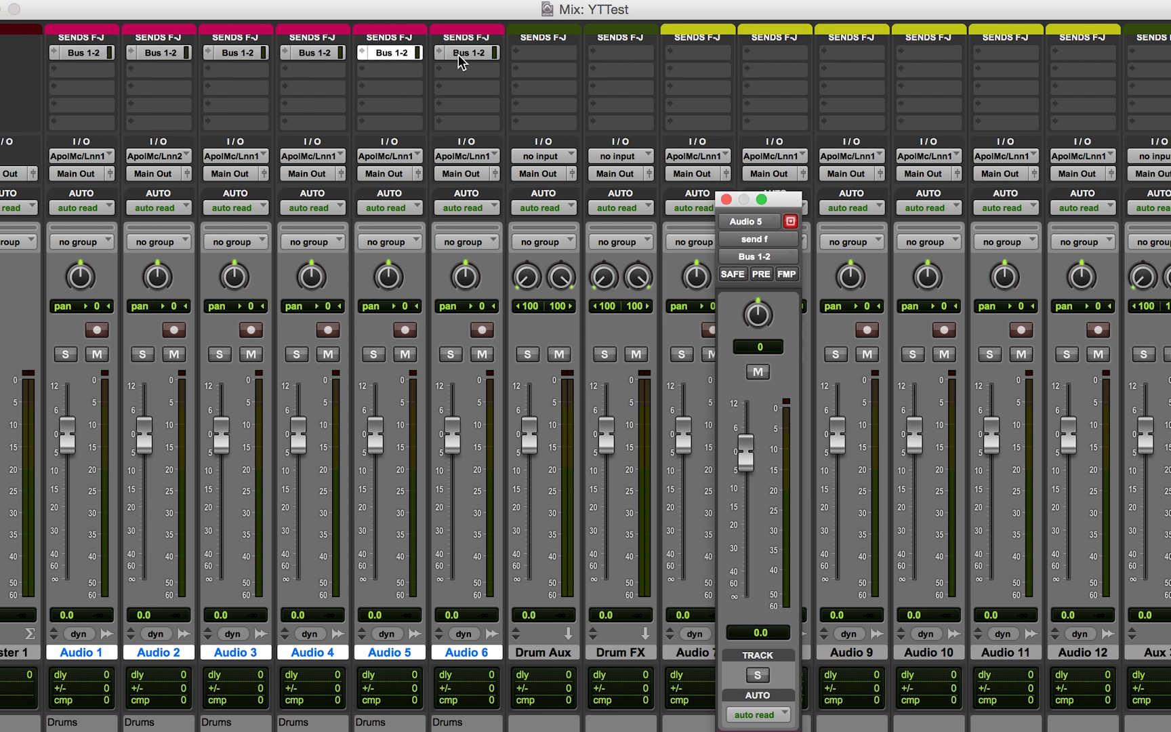
click(464, 55)
click(726, 199)
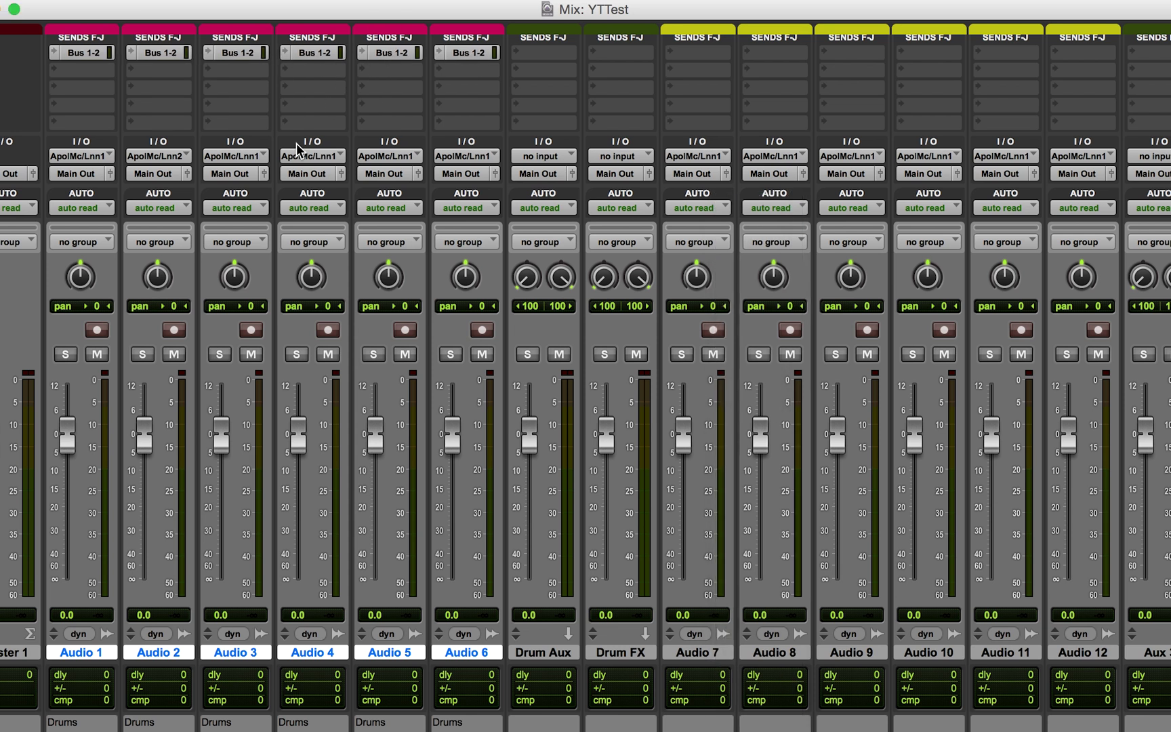
Route the outputs of Audio 1 through Audio 6 to Bus 3-4 (Stereo) and set their inputs to no input.
click(79, 173)
mouse_move(137, 178)
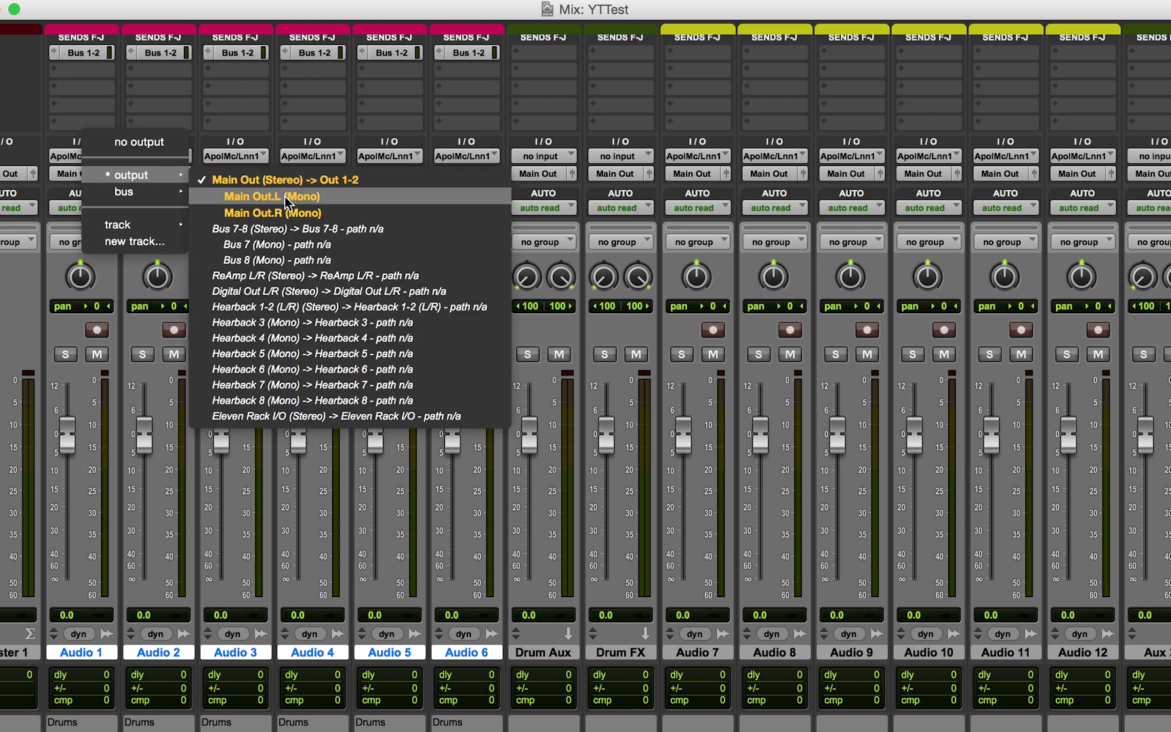
mouse_move(102, 193)
mouse_move(278, 196)
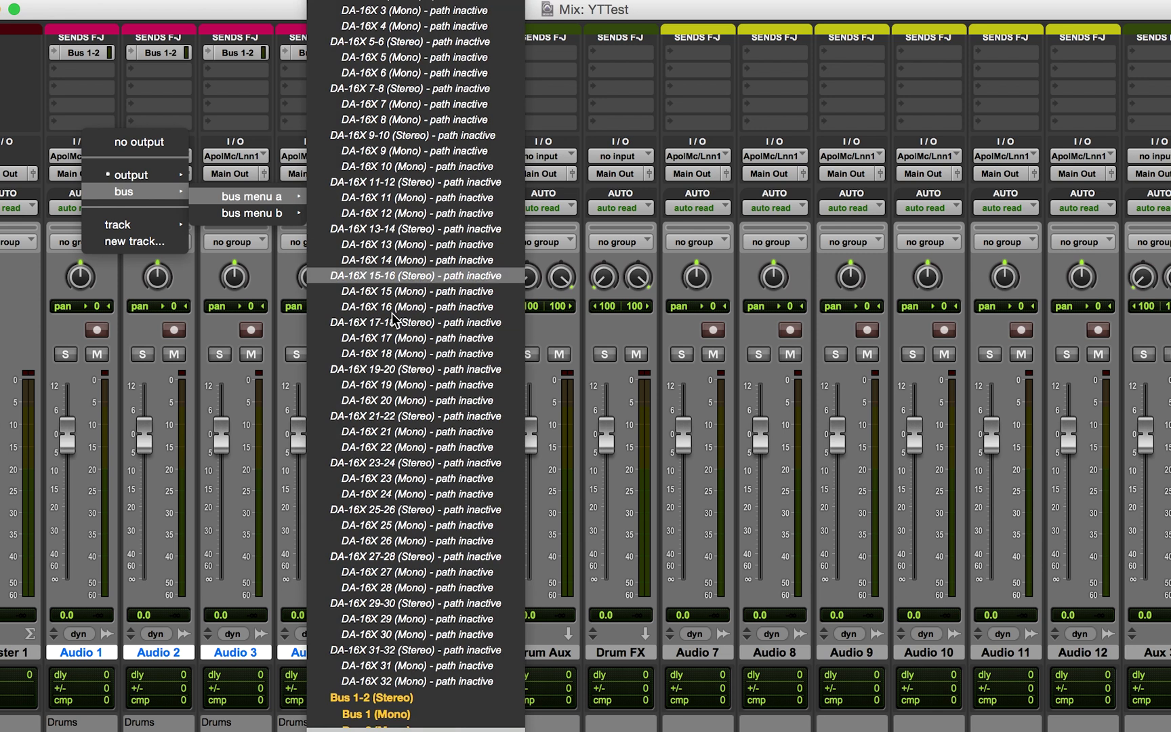
scroll(392, 315, down, 20)
scroll(390, 315, up, 15)
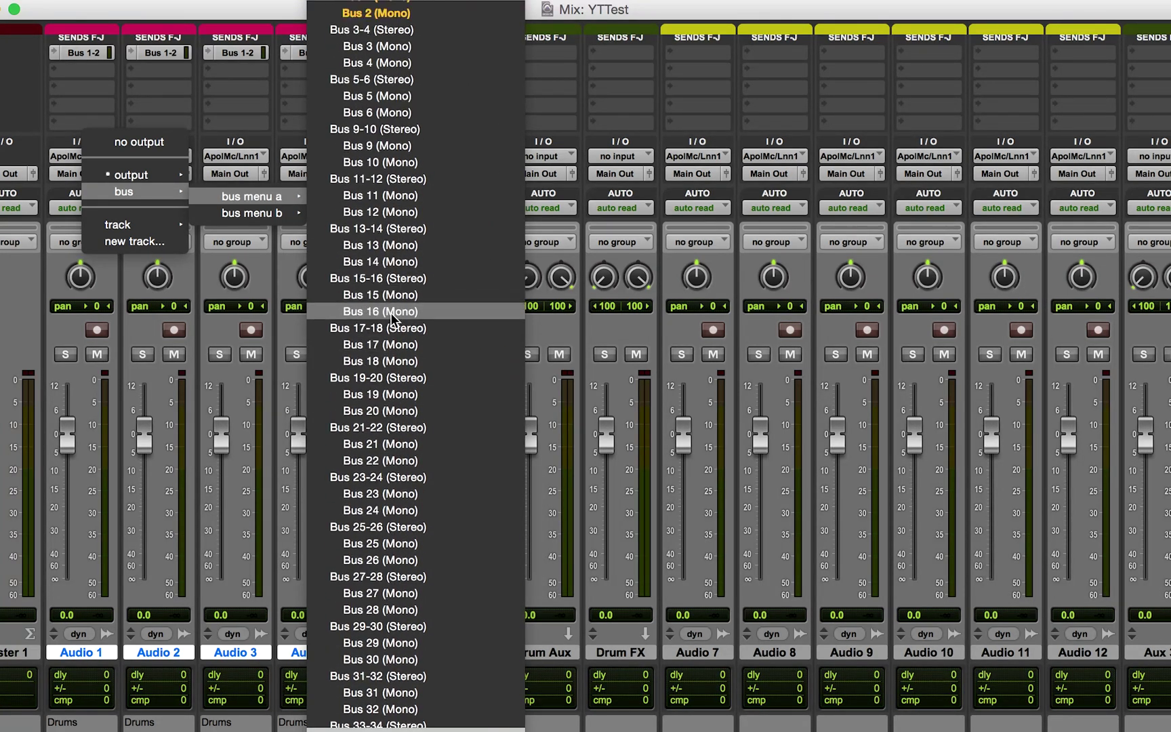
alt+shift+click(369, 186)
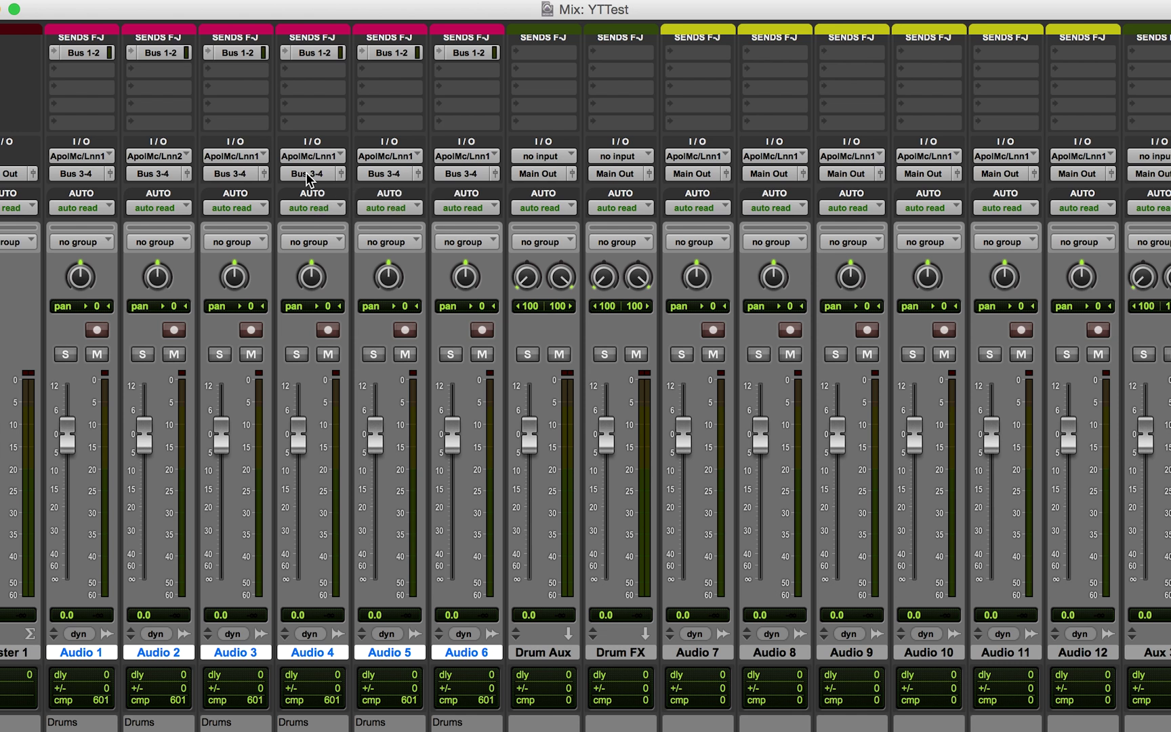
click(228, 156)
alt+shift+click(267, 125)
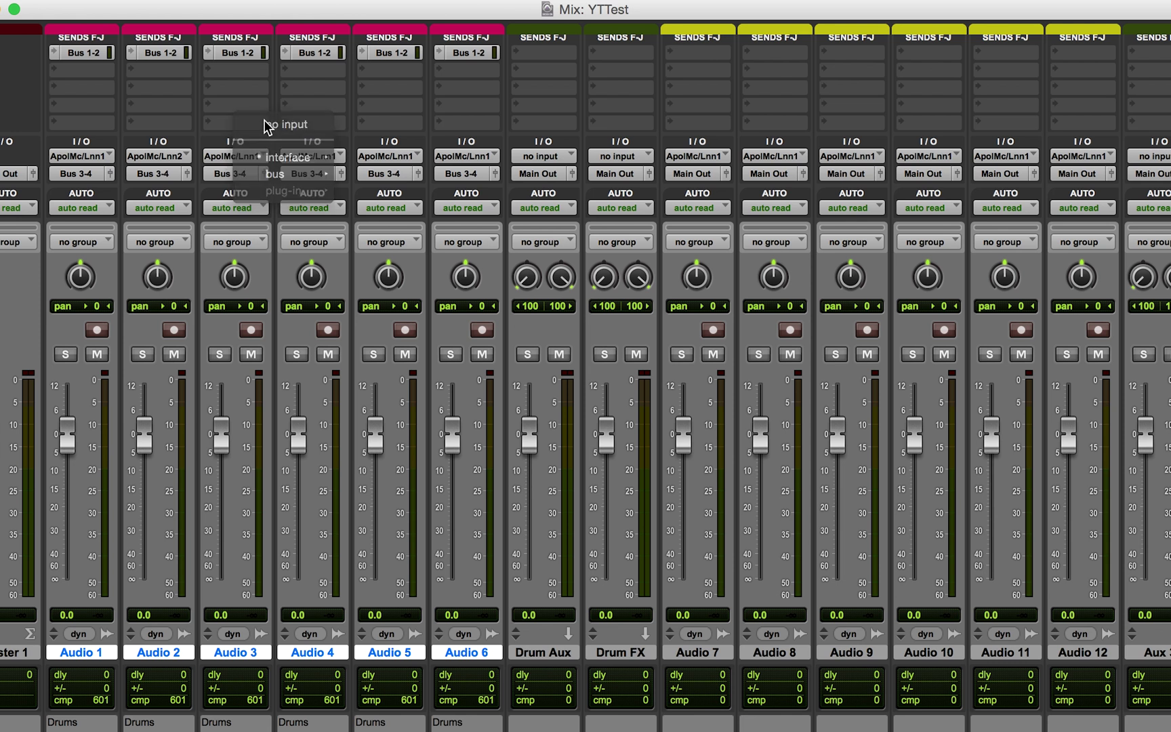
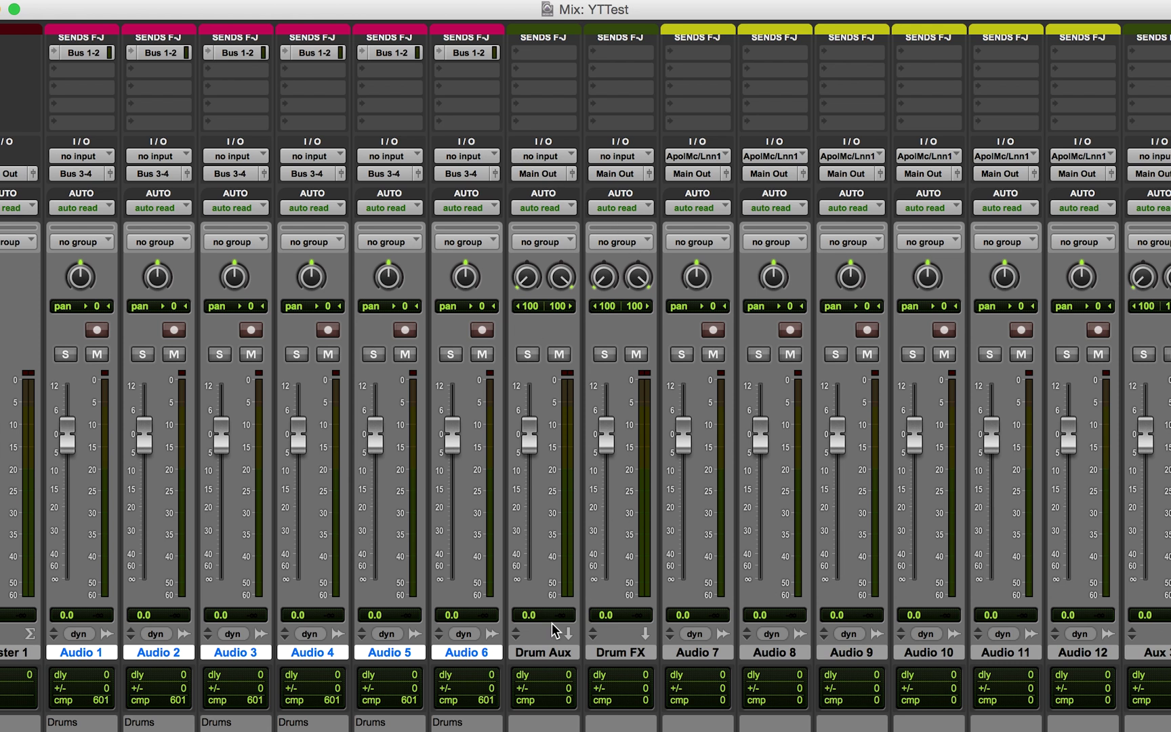
Set the input of the Drum Aux track to Bus 3-4 (Stereo).
click(552, 652)
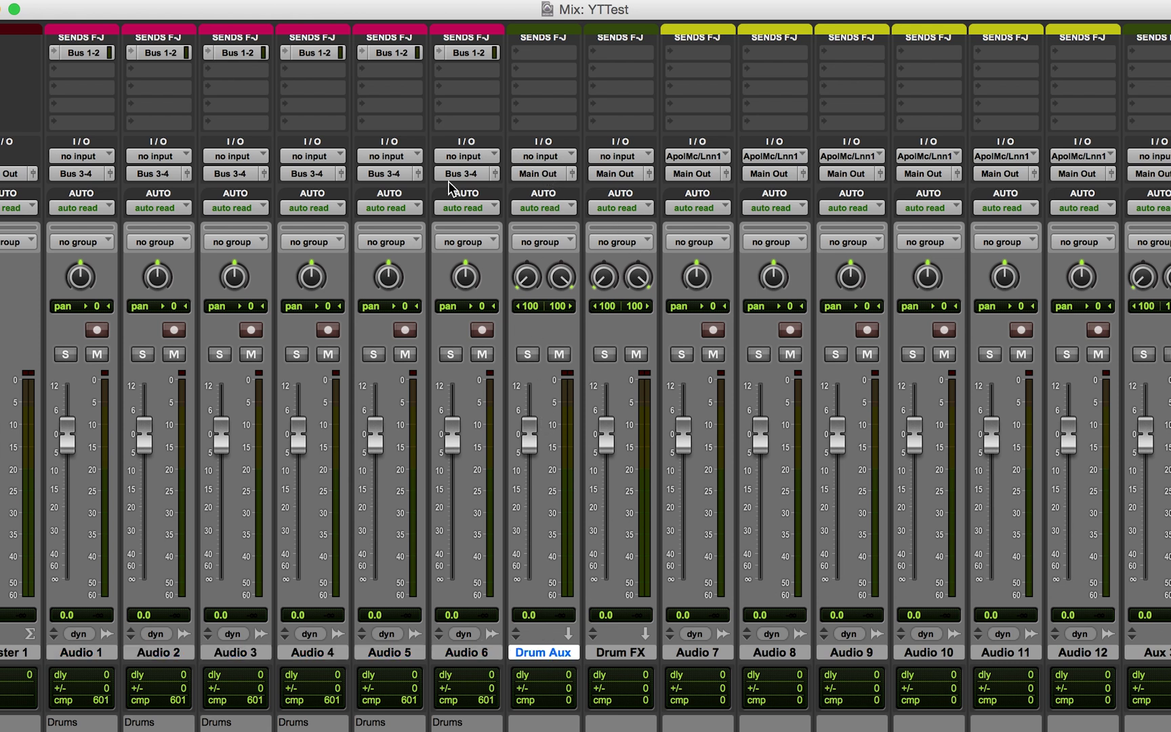
click(543, 156)
mouse_move(583, 216)
mouse_move(698, 217)
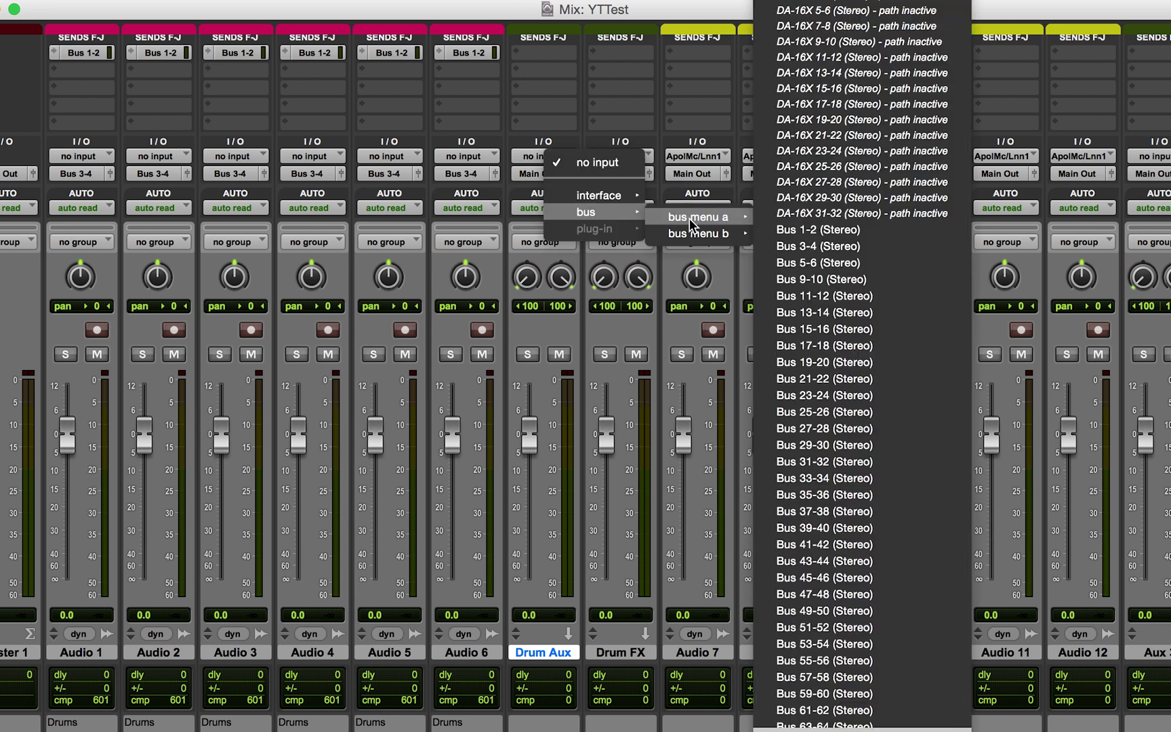
click(806, 242)
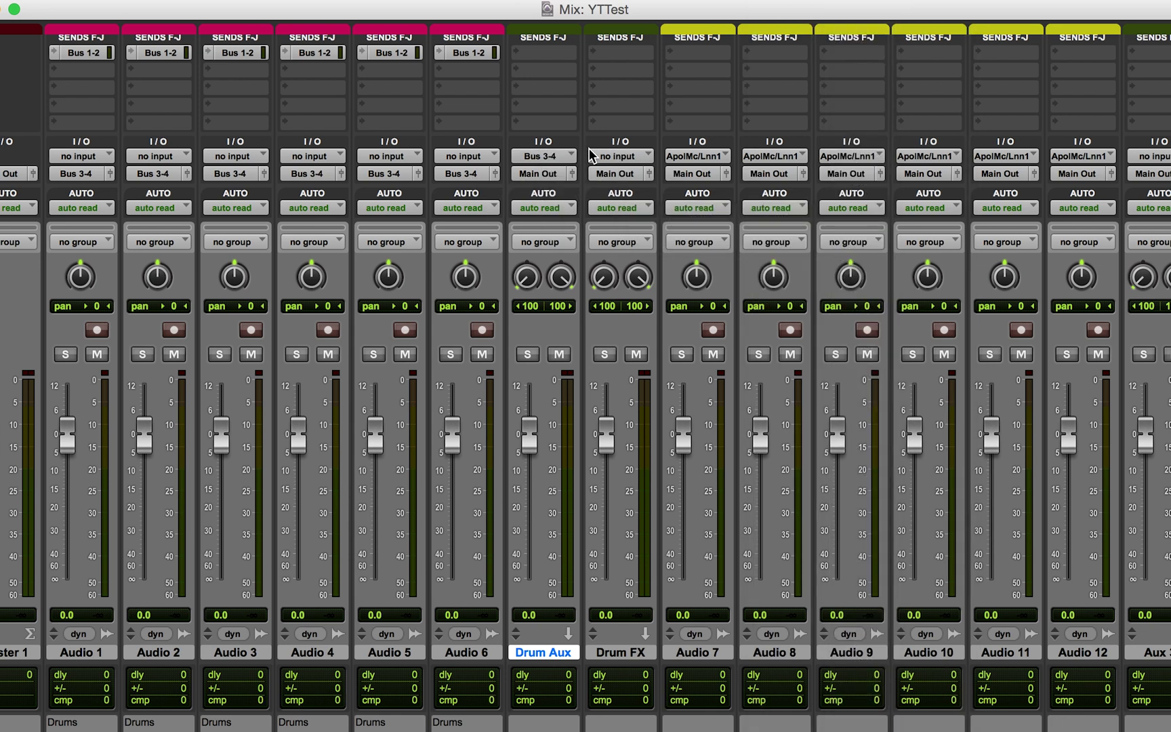
Set the input of the Drum FX track to Bus 1-2 (Stereo).
click(610, 652)
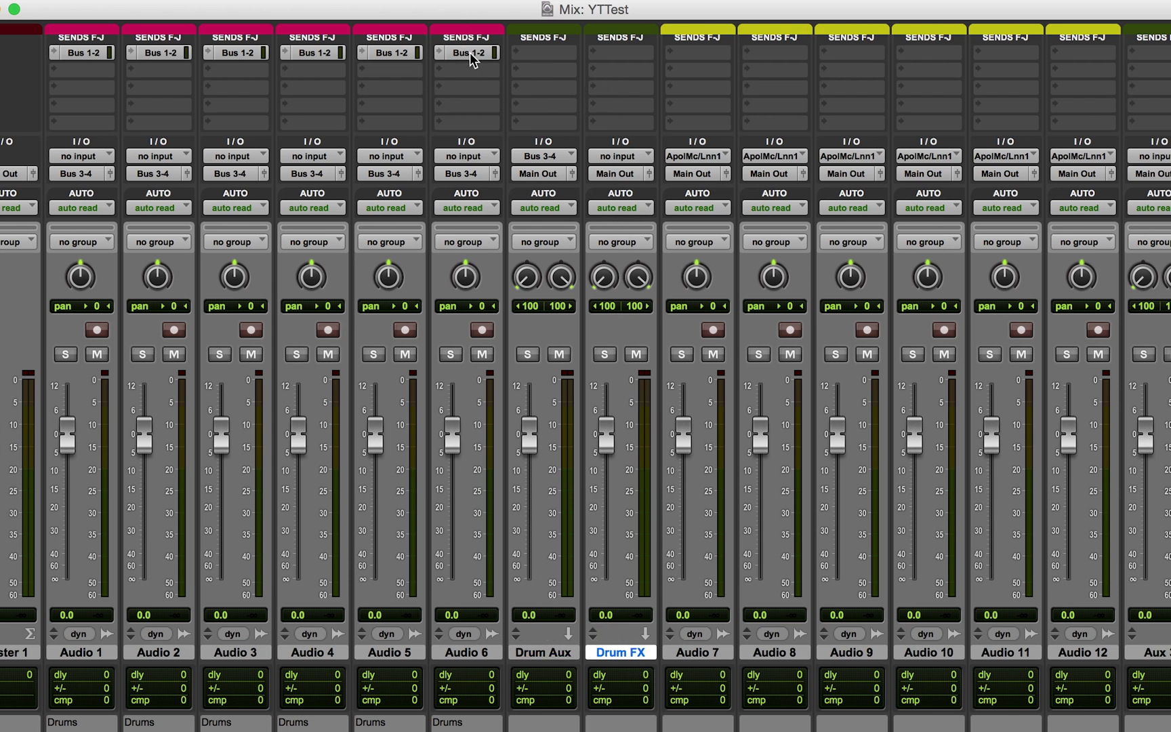
click(618, 157)
mouse_move(664, 213)
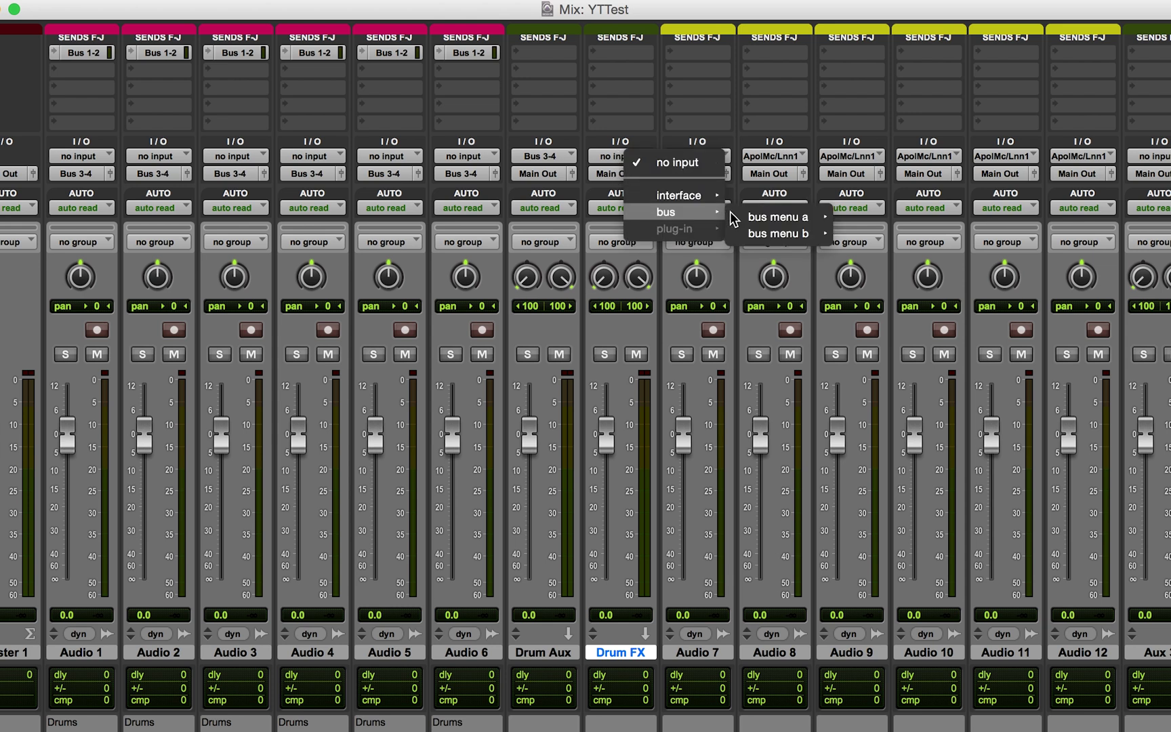
mouse_move(776, 217)
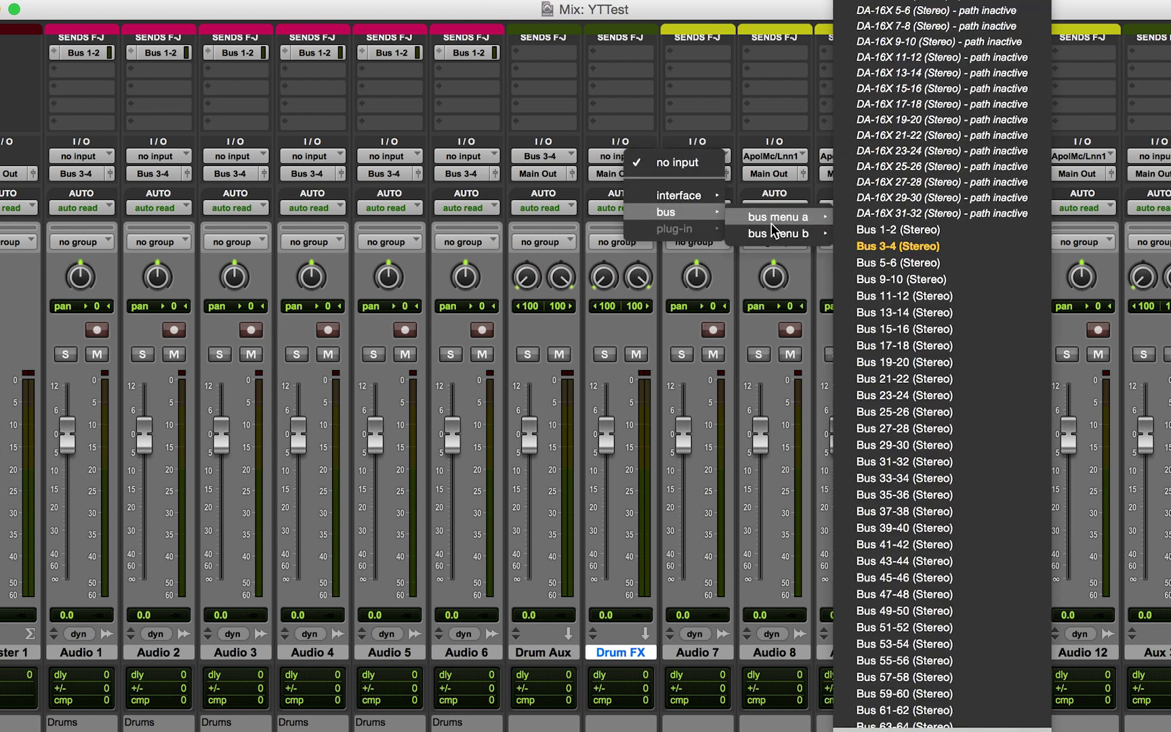
click(894, 232)
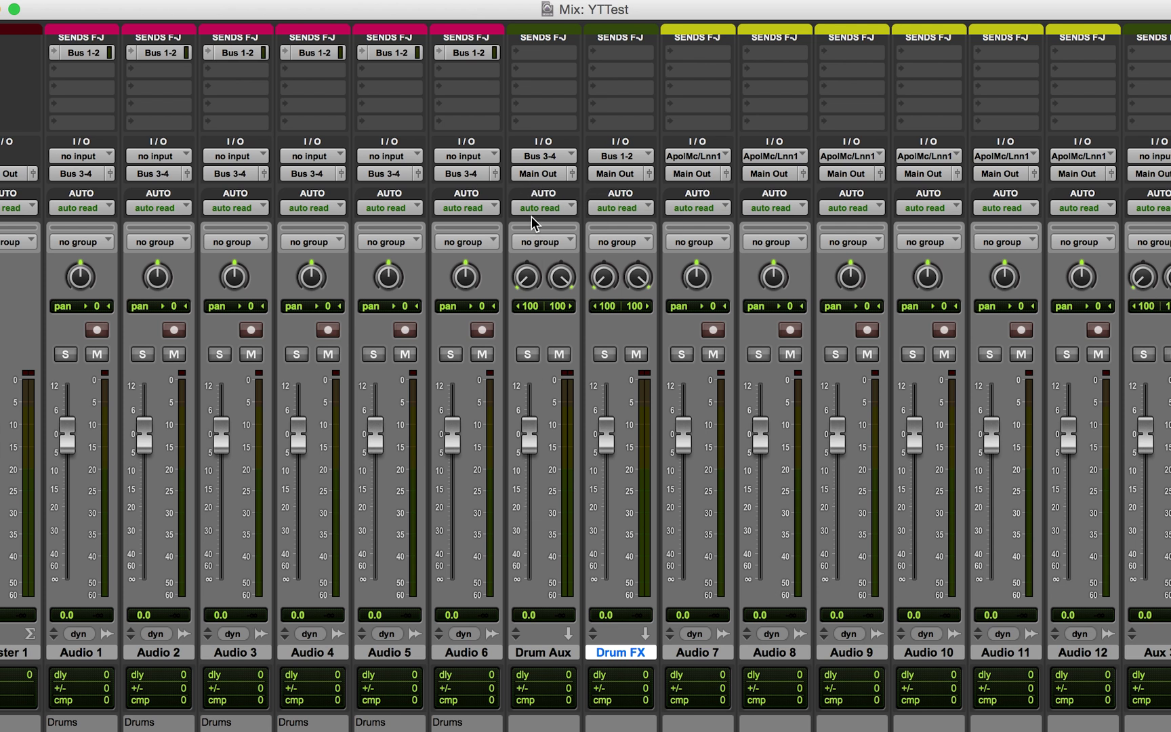
Put the Drum Aux and Drum FX tracks into solo-safe mode.
super+click(528, 353)
super+click(605, 354)
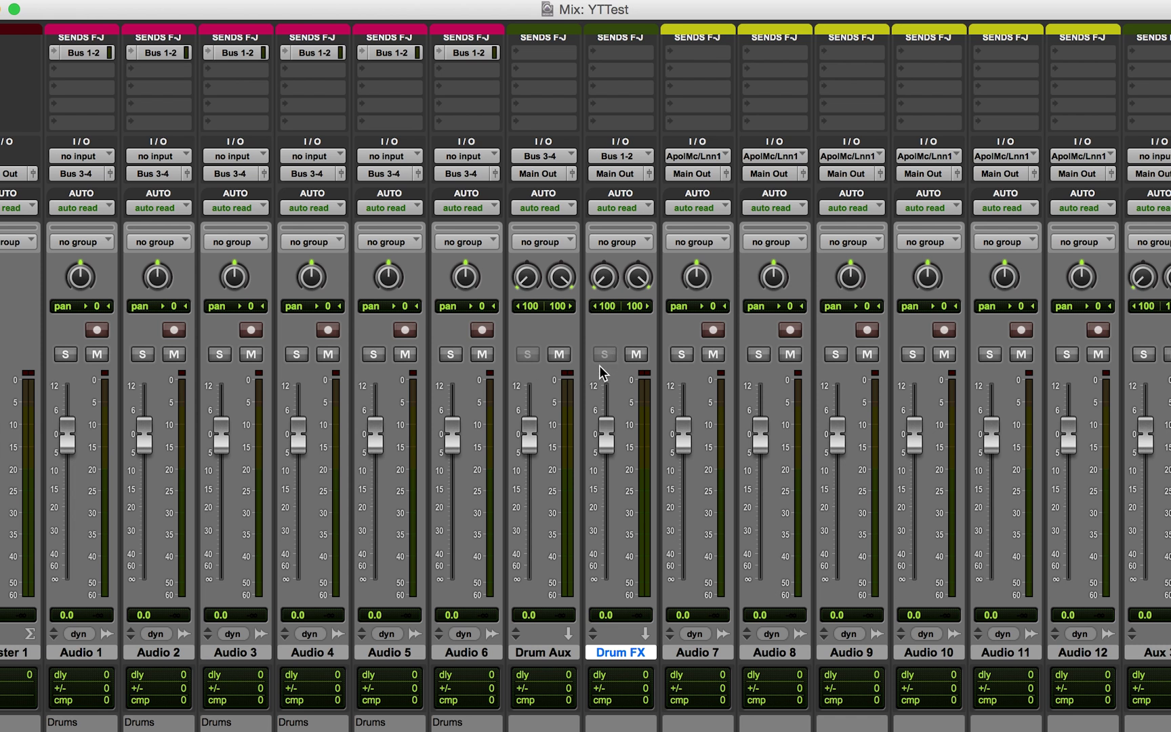
Test the solo-safe aux tracks by soloing Audio 6, Audio 5 and Audio 4, and unsolo all three again.
click(451, 353)
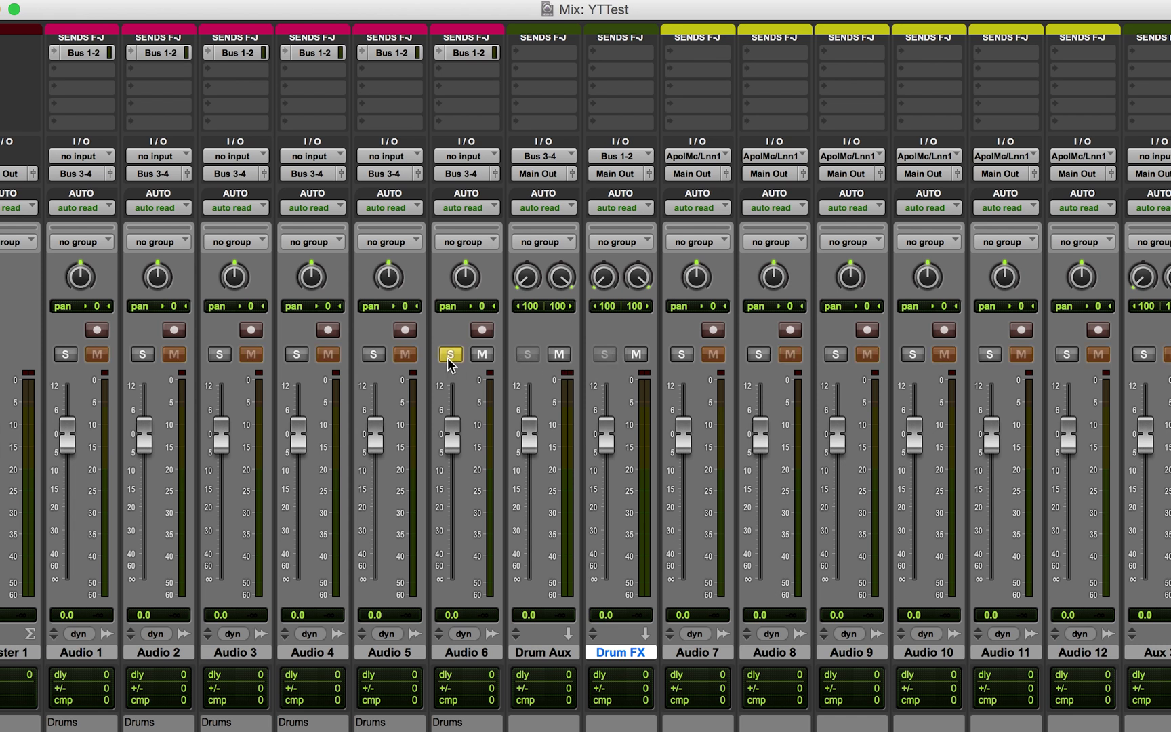
click(373, 353)
click(296, 354)
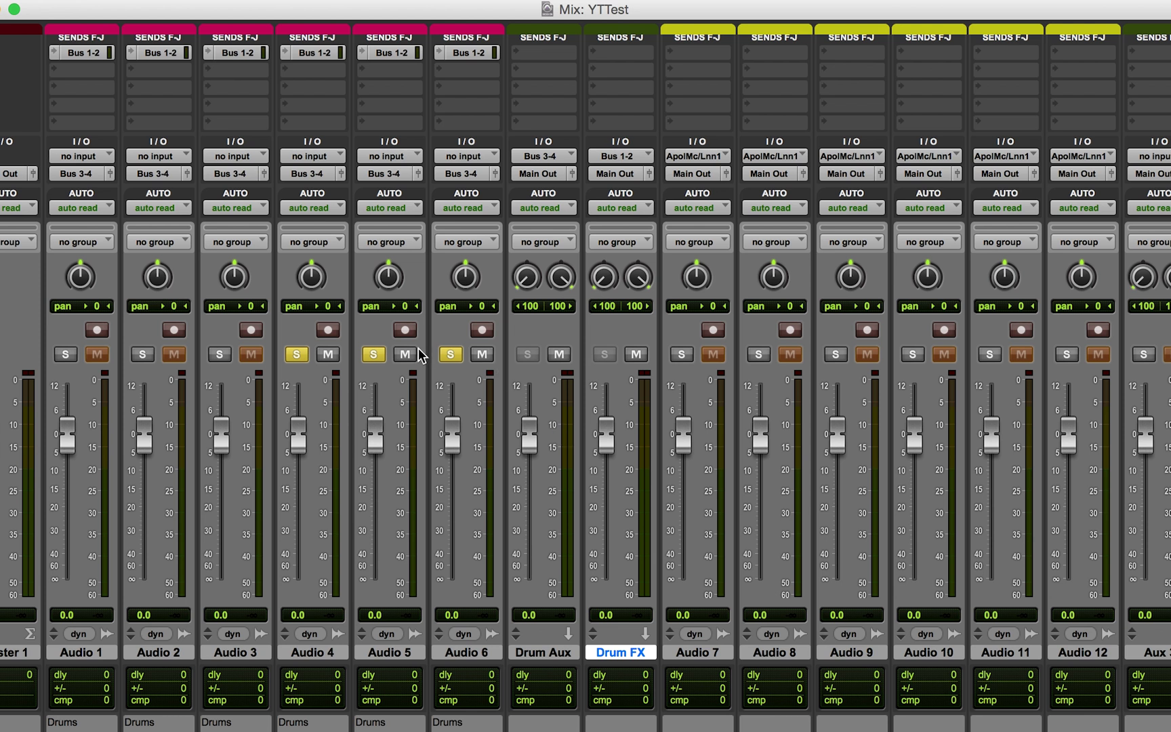
click(451, 353)
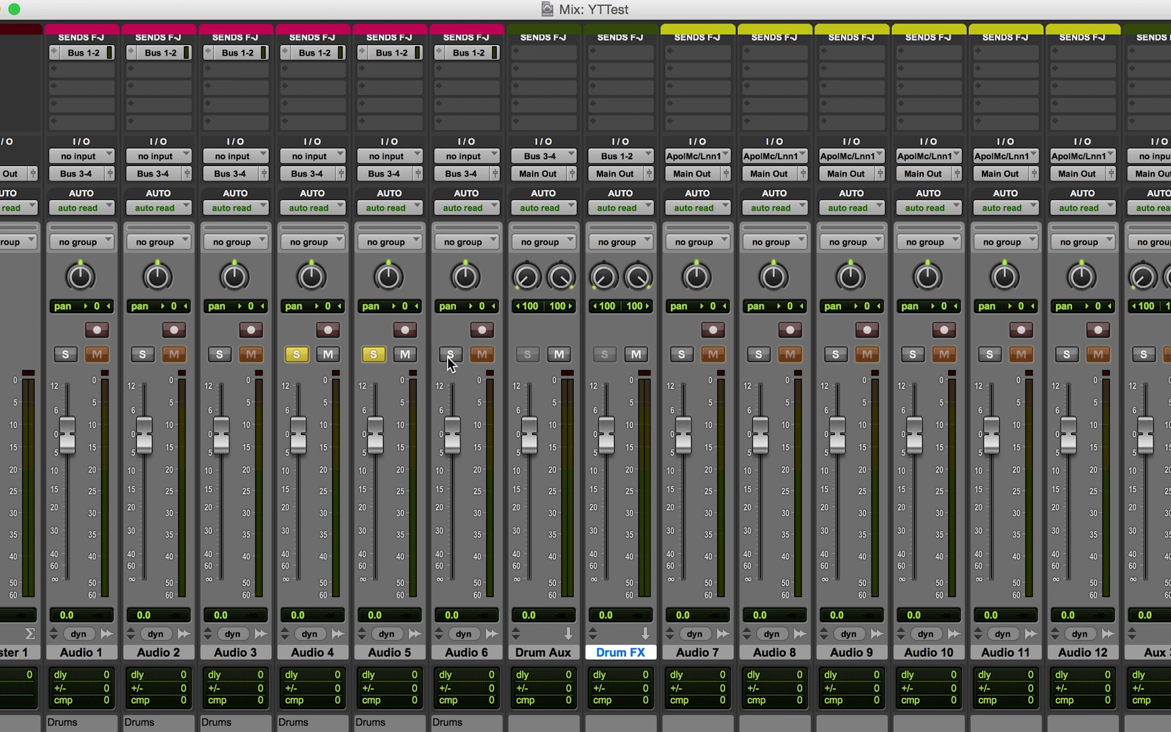
click(370, 357)
click(295, 355)
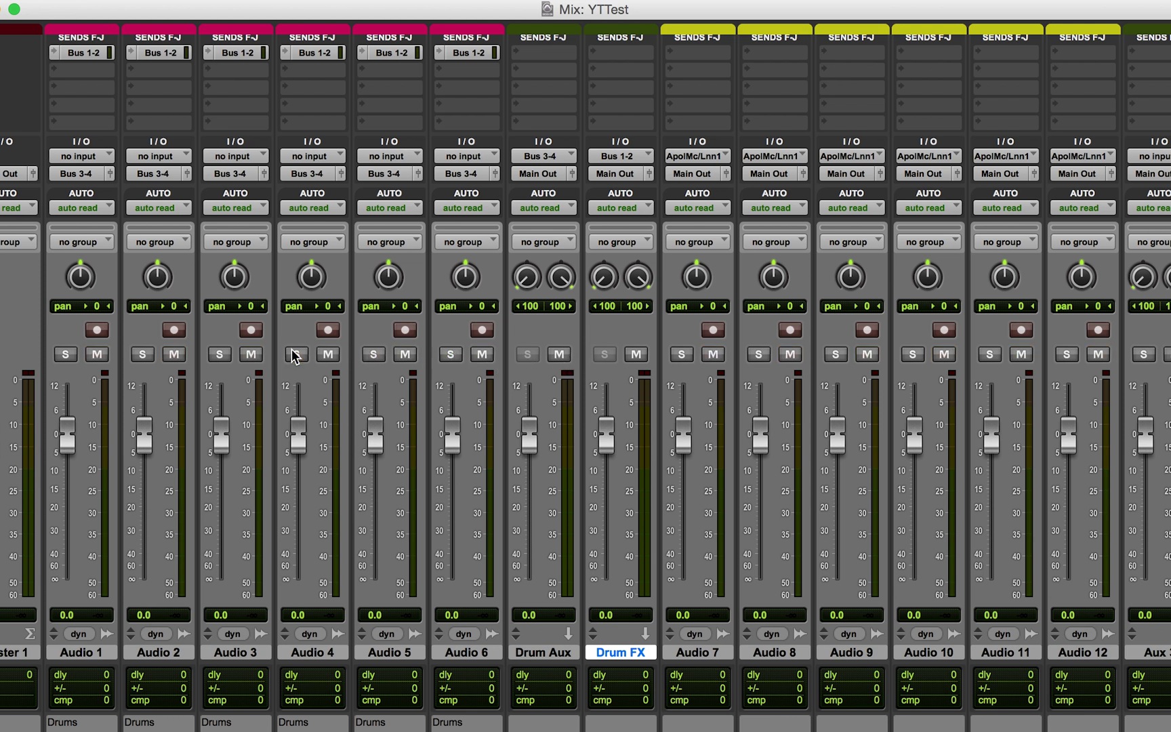
Lower the volume fader of Drum Aux to about -5.4 dB and that of Drum FX to about -16.3 dB.
click(541, 653)
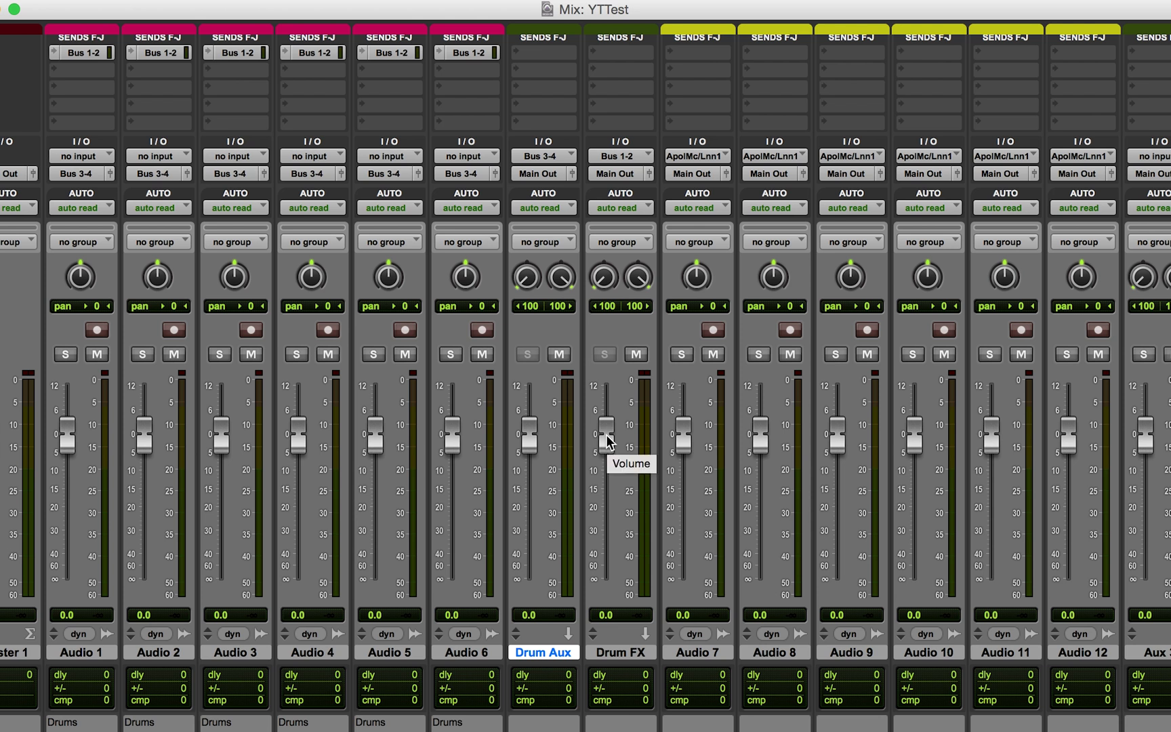
drag(608, 441, 605, 506)
mouse_move(527, 443)
mouse_down()
mouse_move(527, 507)
mouse_move(526, 463)
mouse_up()
drag(607, 505, 612, 522)
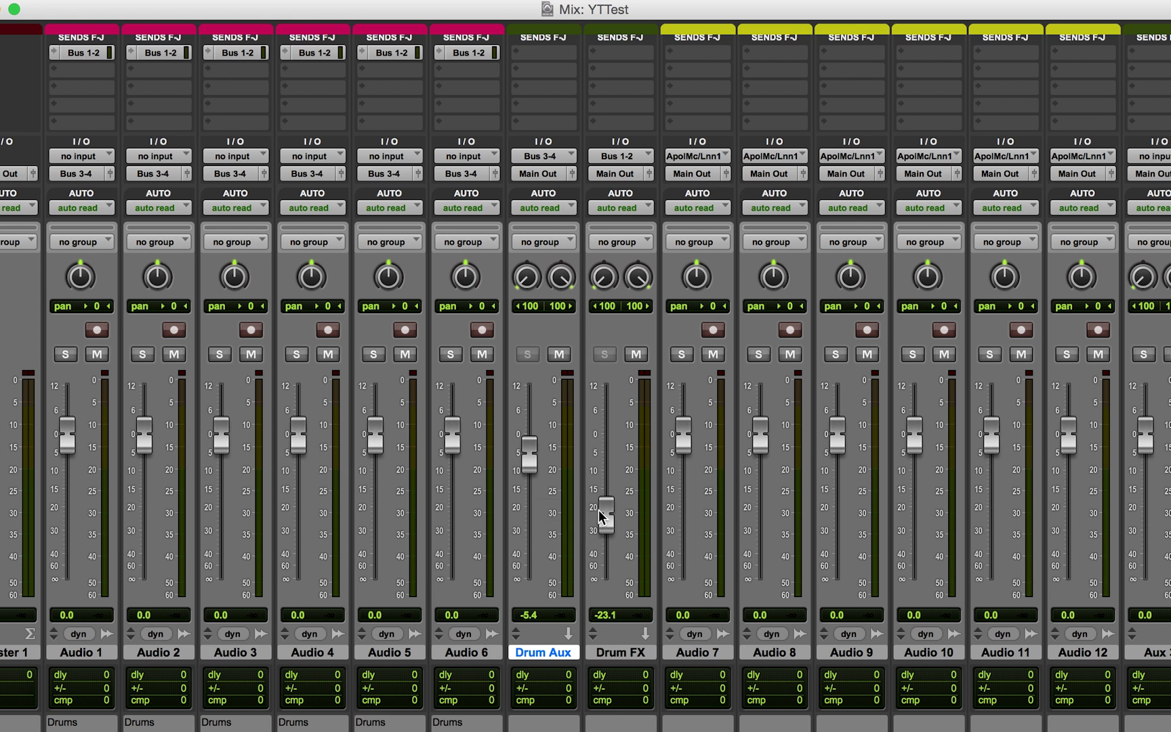
mouse_move(599, 514)
mouse_down()
mouse_move(608, 467)
mouse_move(612, 501)
mouse_up()
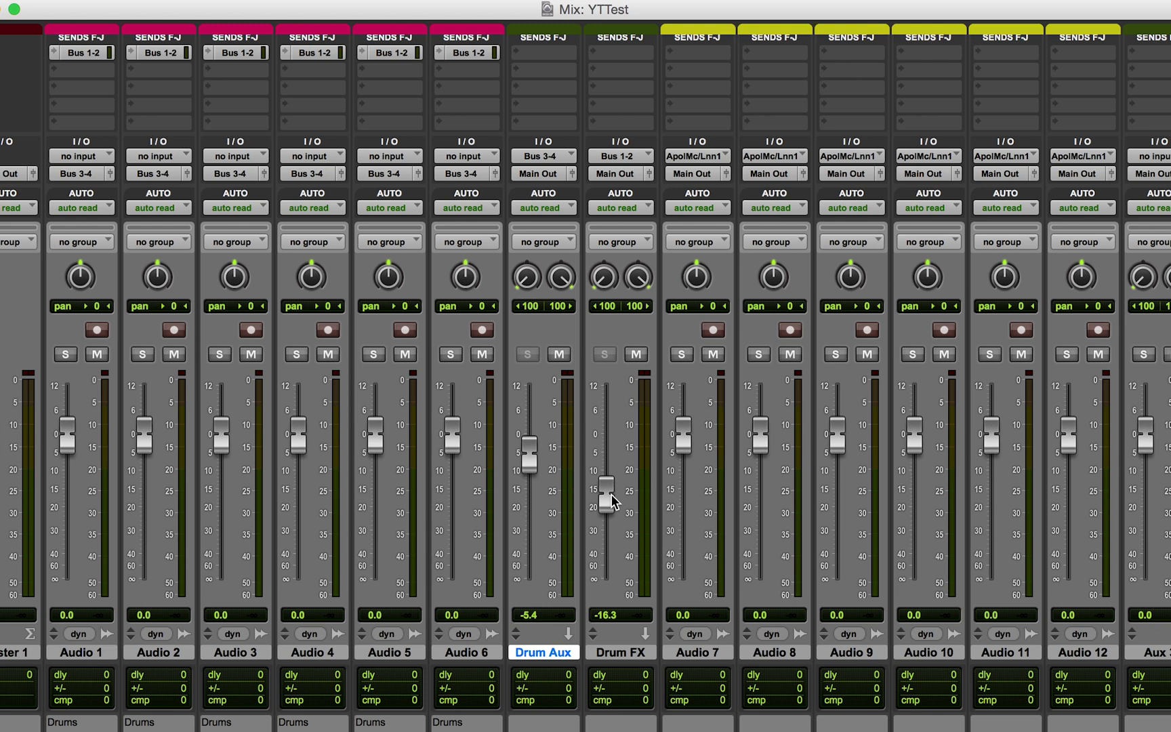
scroll(611, 494, down, 3)
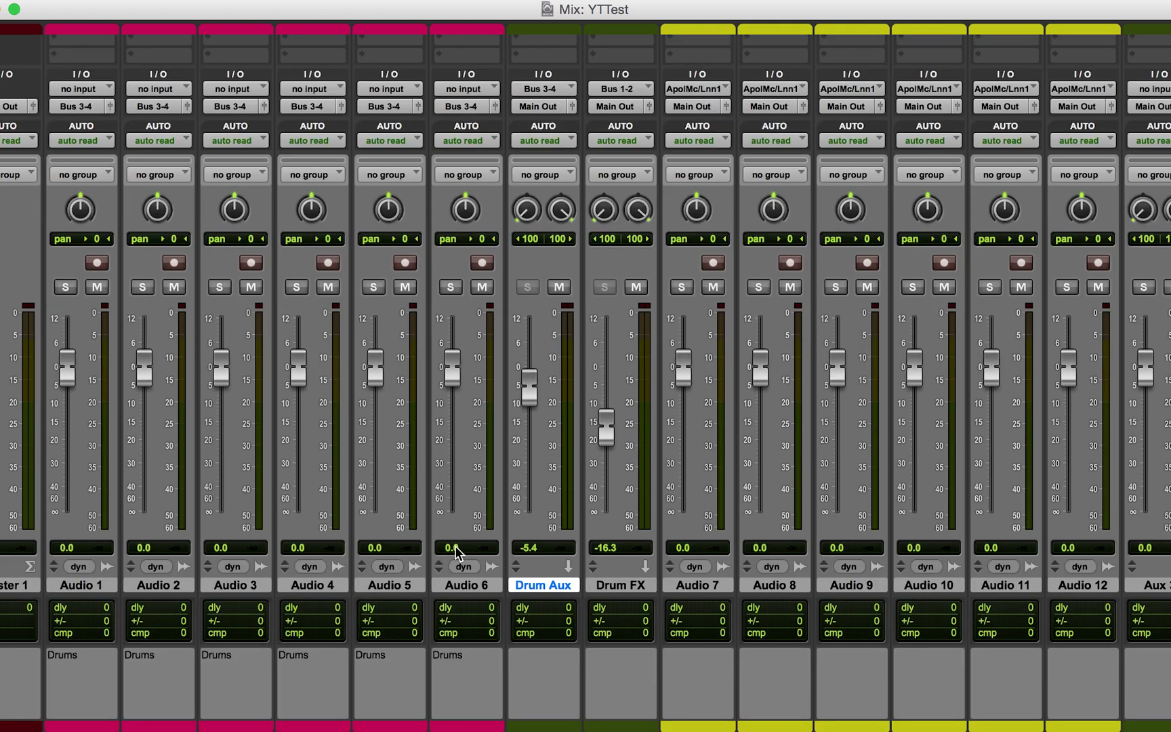
scroll(455, 552, right, 10)
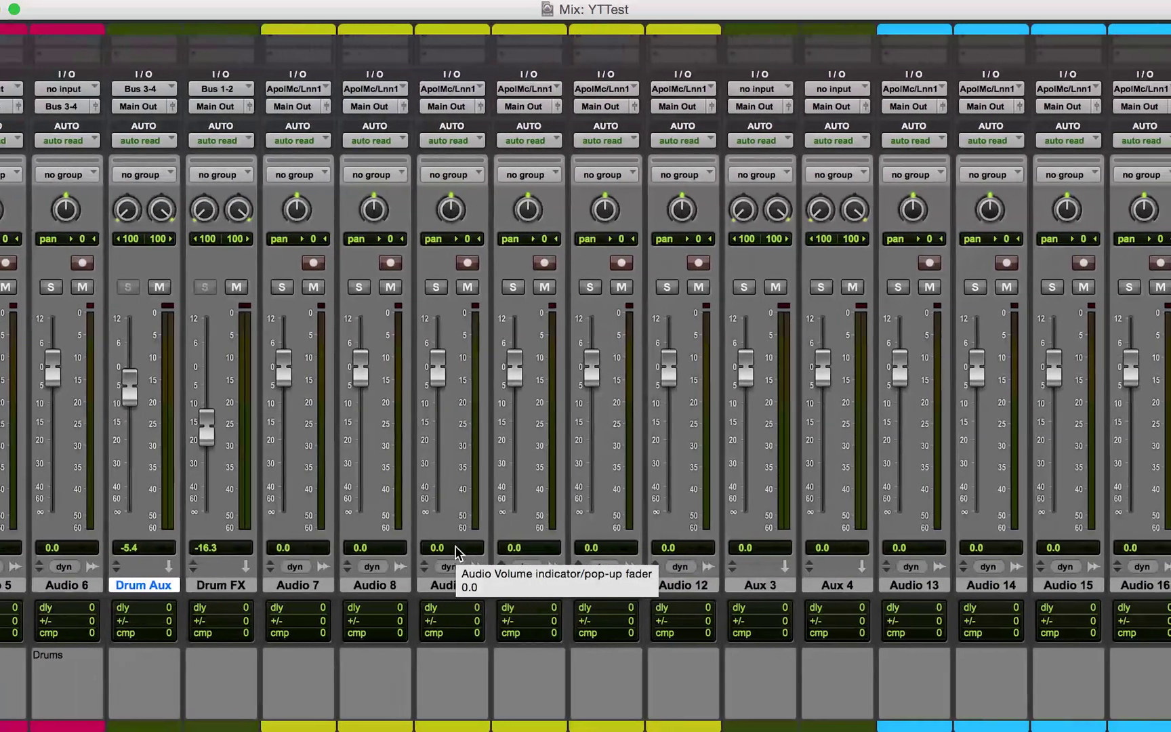
scroll(457, 550, right, 3)
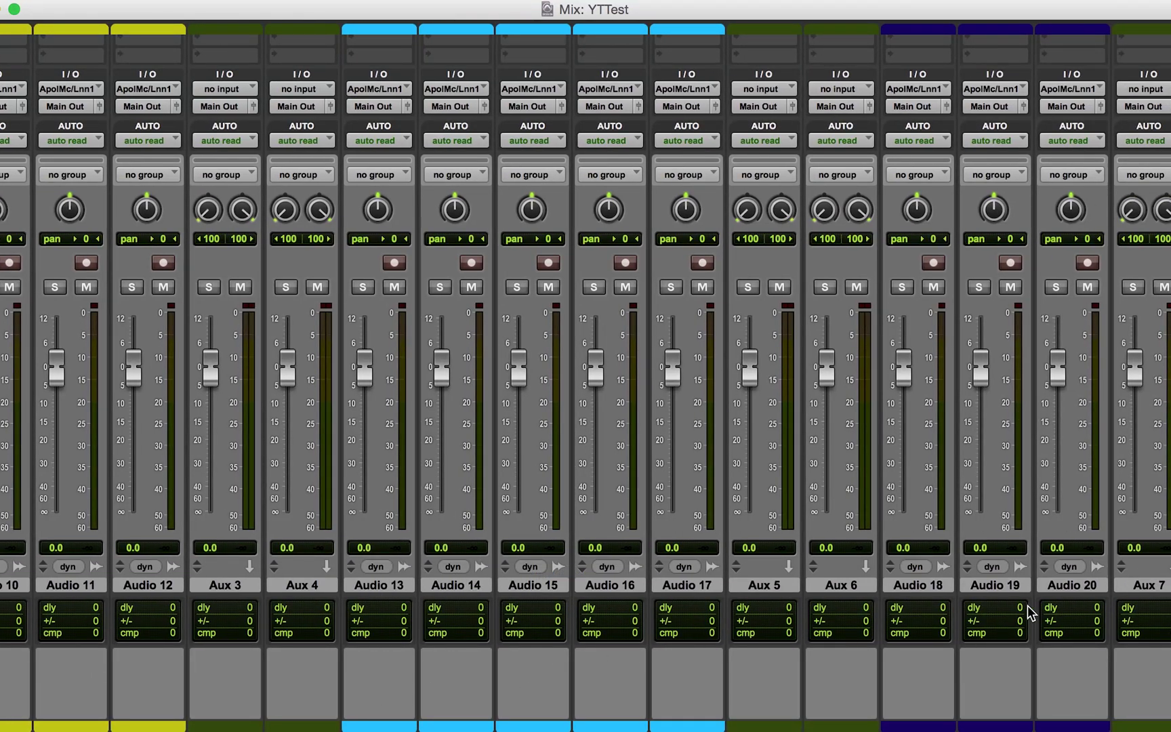
scroll(1132, 630, right, 3)
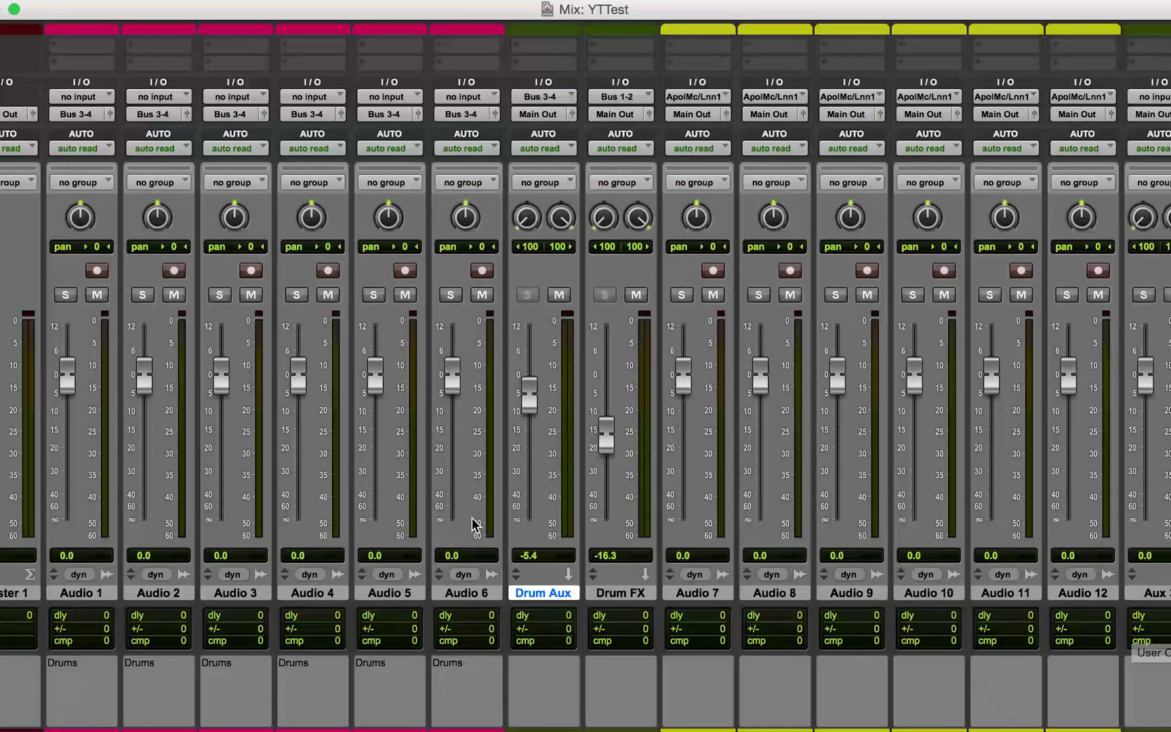
Browse the plug-in categories for the first insert on Audio 6 and the multichannel Dynamics plug-ins for the first insert on Drum Aux.
scroll(472, 518, up, 10)
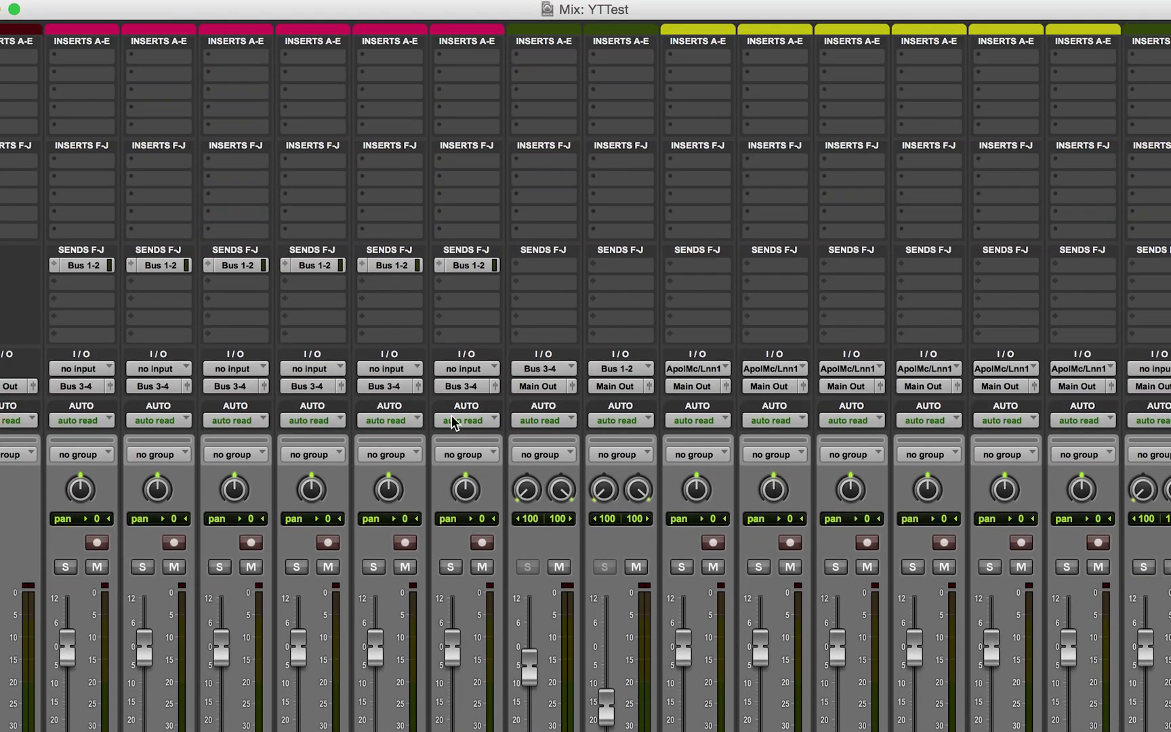
click(457, 55)
mouse_move(512, 96)
mouse_move(617, 115)
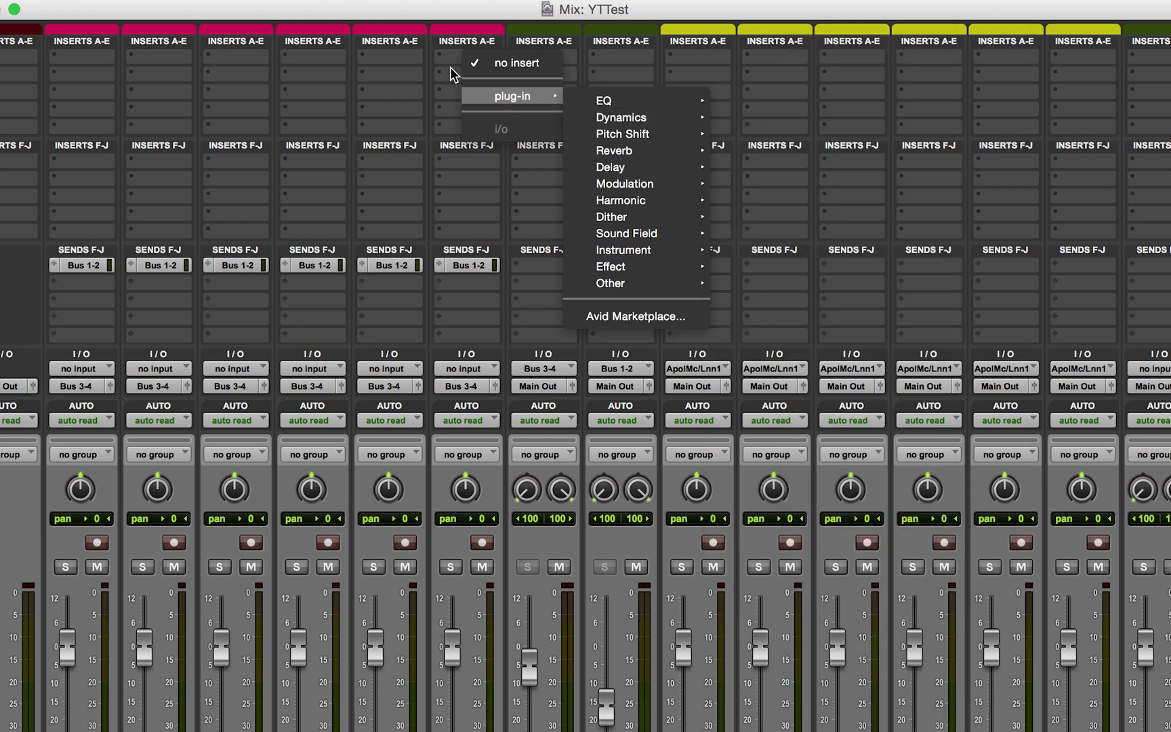
click(419, 74)
click(543, 56)
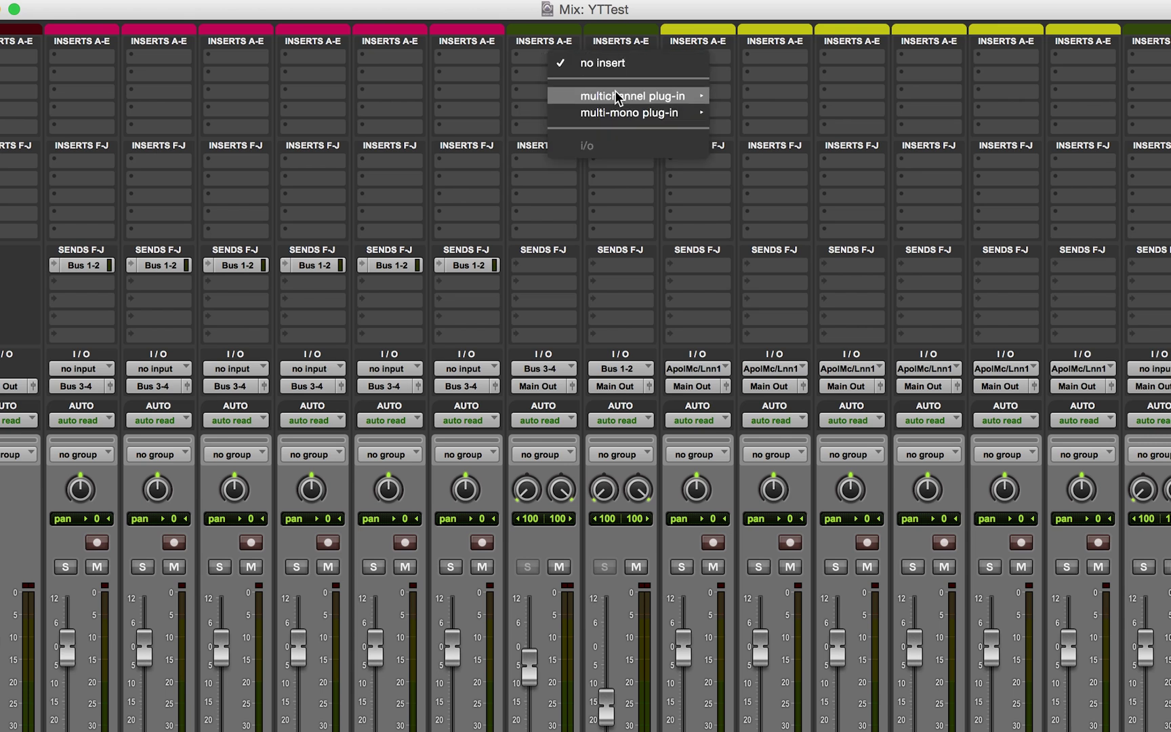
mouse_move(614, 95)
mouse_move(793, 99)
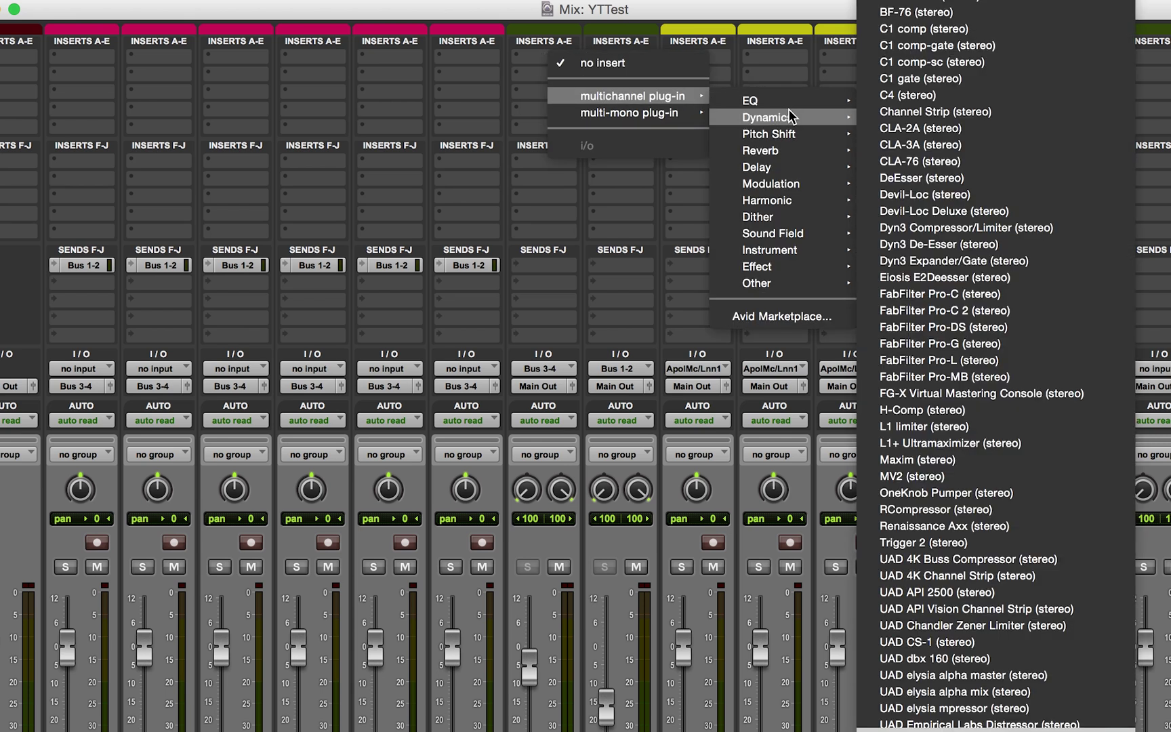
click(348, 106)
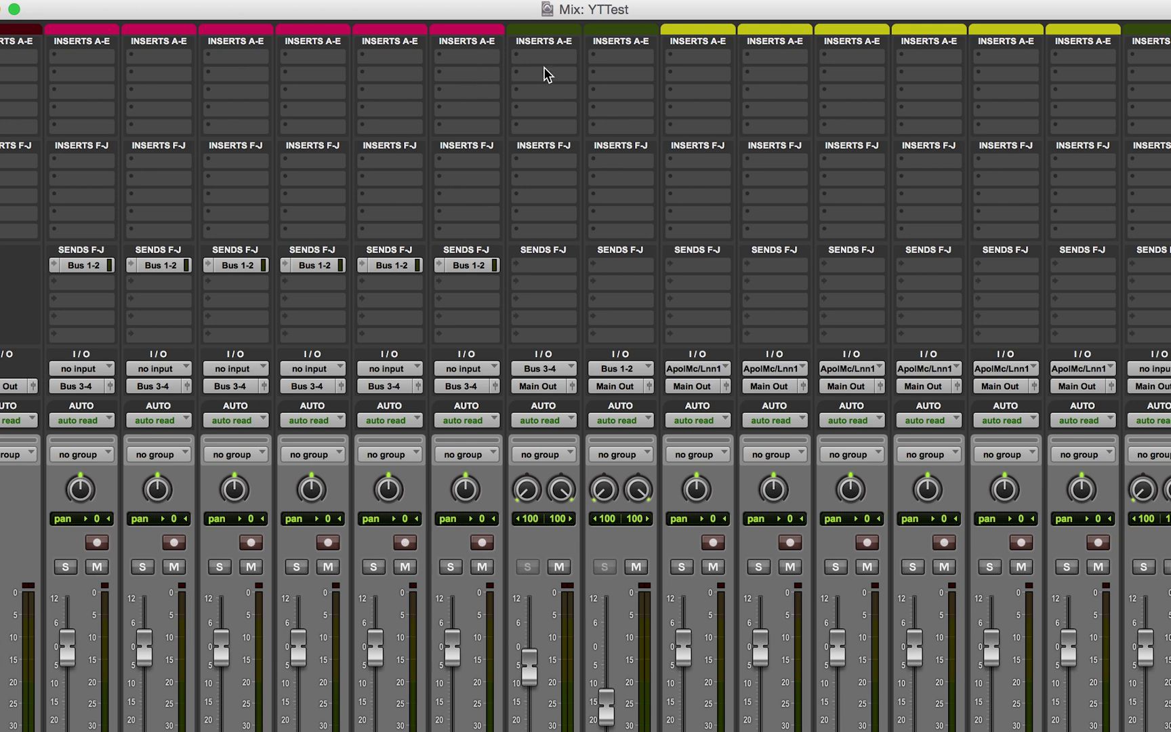
scroll(544, 60, down, 5)
scroll(539, 613, up, 5)
scroll(500, 280, down, 5)
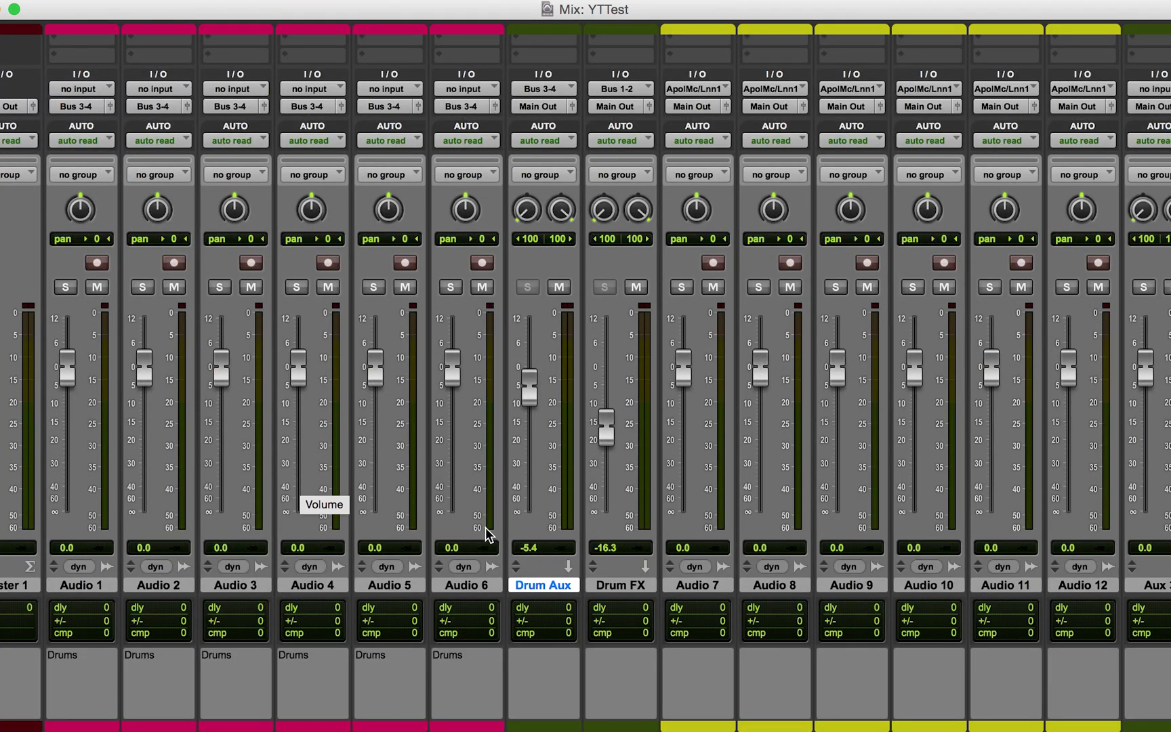
scroll(555, 515, up, 5)
click(542, 70)
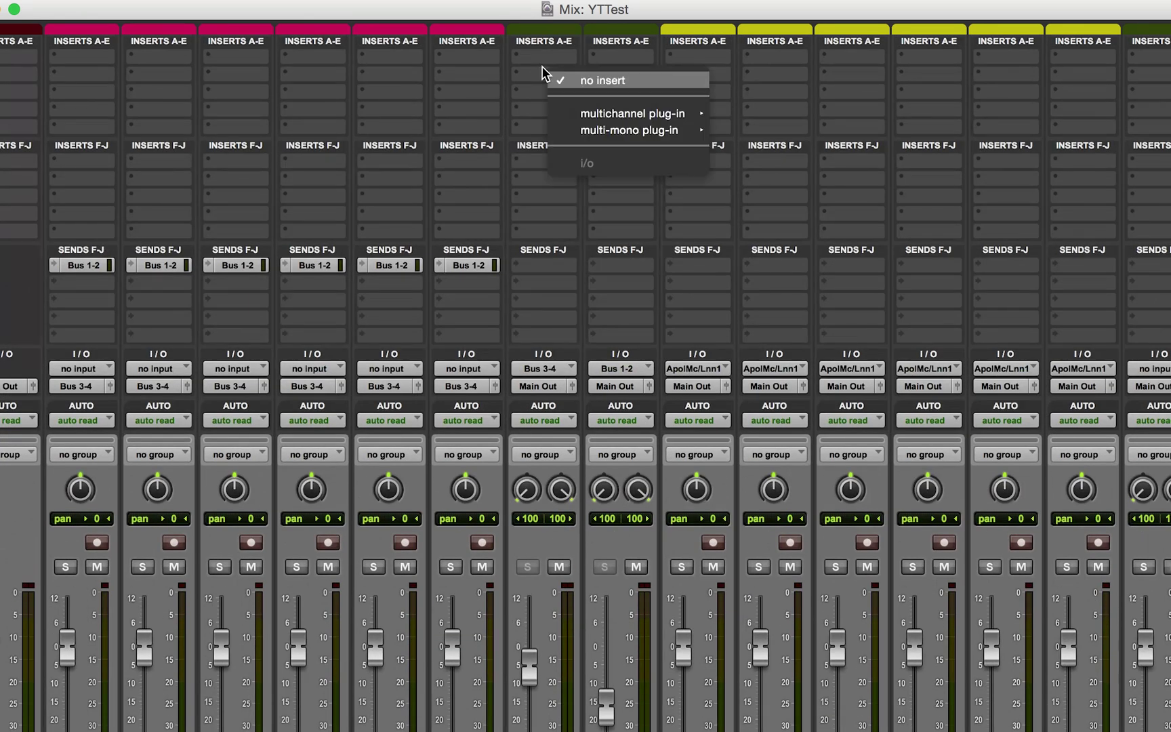
click(538, 51)
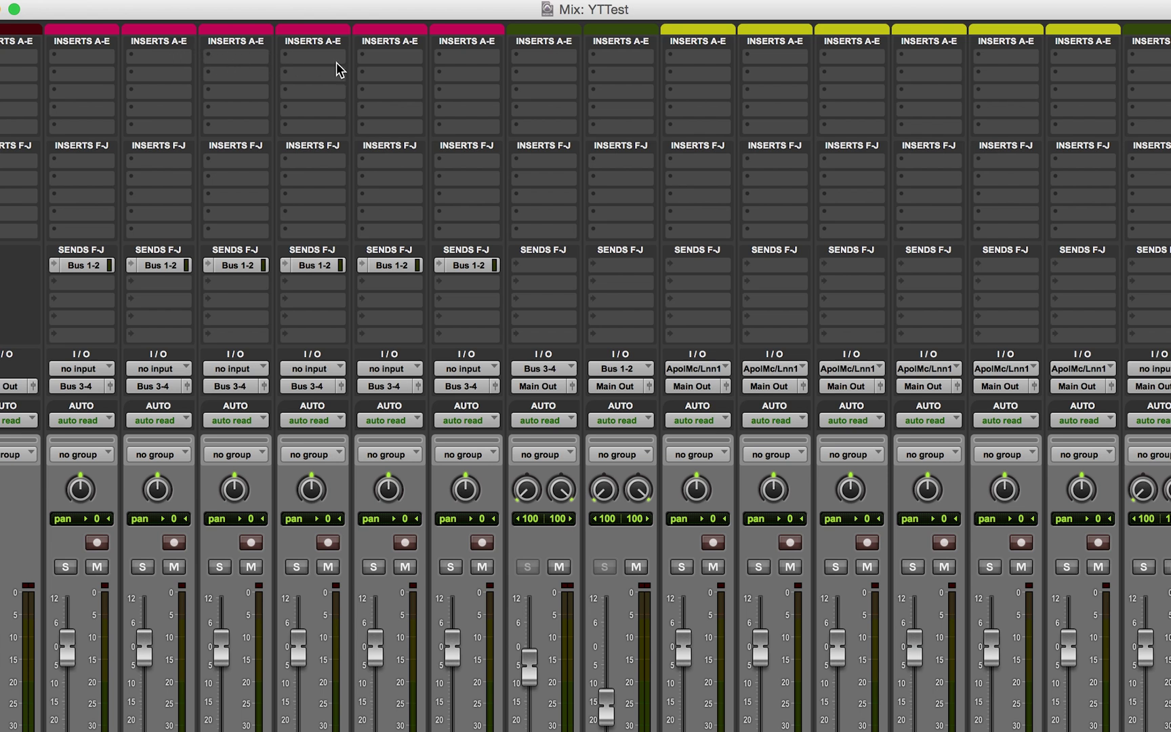
Select Audio 1 to Audio 6 and lower their faders to about -17.9, -6.2, -15.8, -5.2, -16.1 and -6.2 dB respectively.
scroll(562, 667, down, 5)
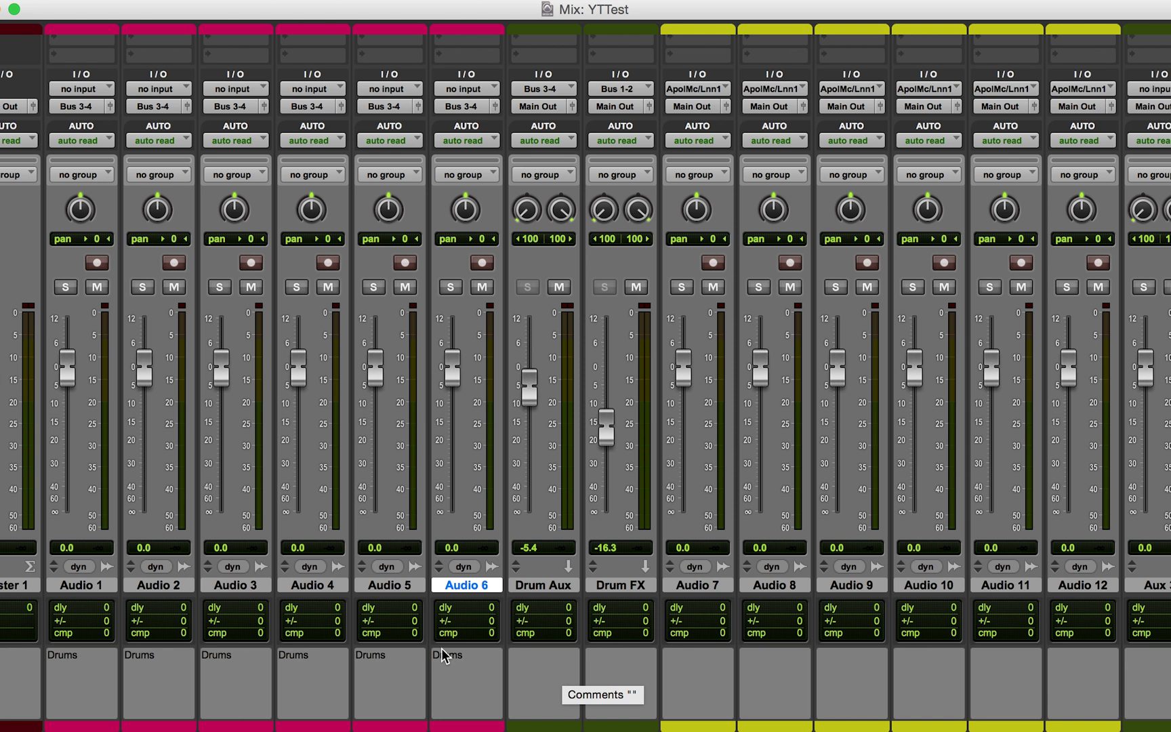
shift+click(79, 587)
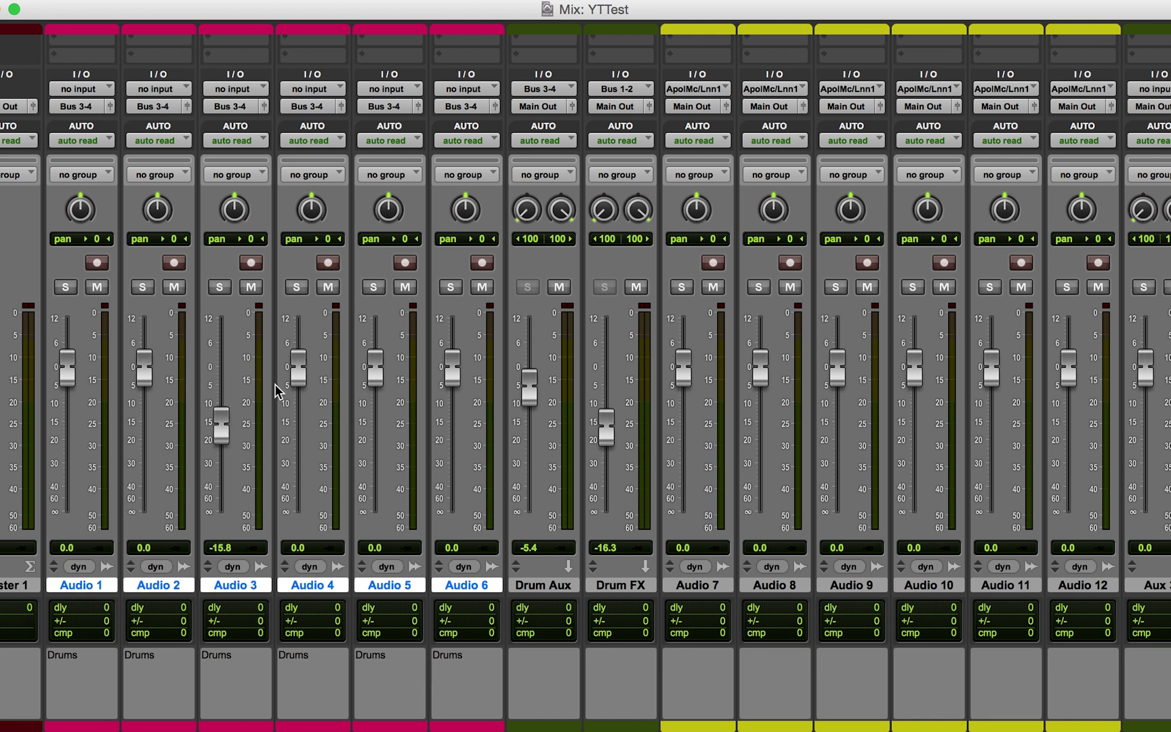
drag(296, 379, 296, 398)
drag(385, 369, 379, 428)
drag(450, 374, 452, 396)
drag(143, 366, 144, 391)
drag(71, 370, 68, 445)
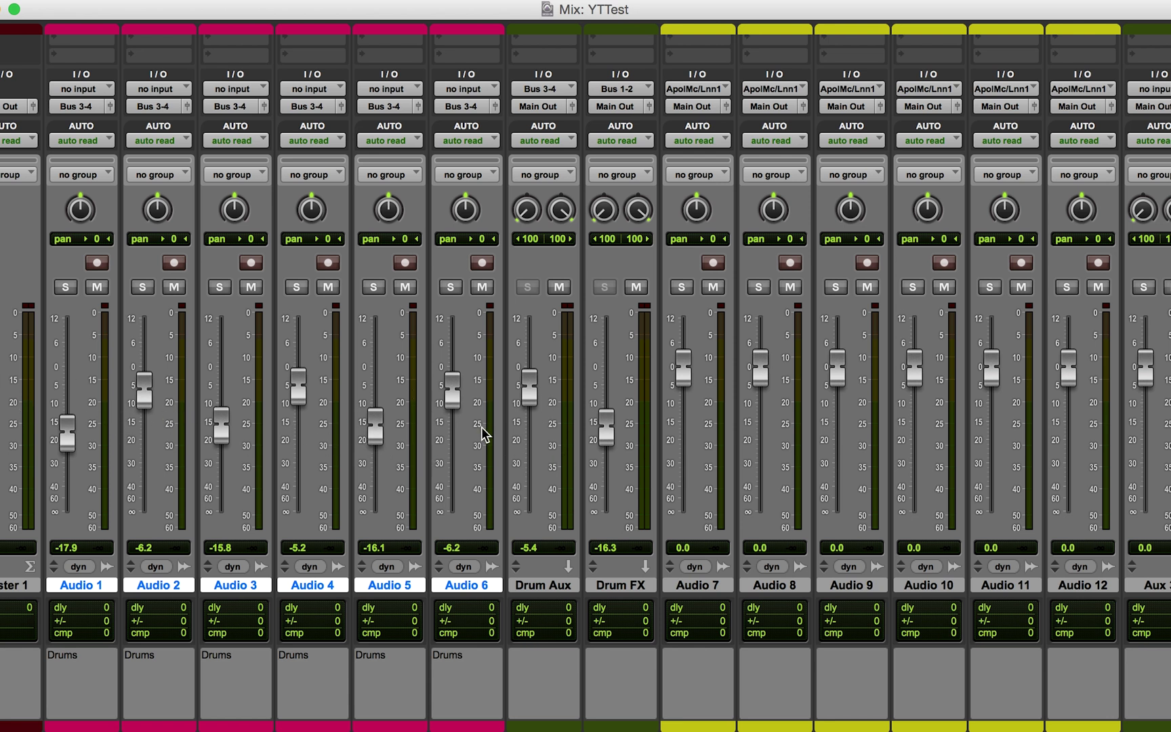
Solo the six drum tracks individually, going from Audio 6 to Audio 1.
click(450, 288)
click(375, 287)
click(296, 287)
click(219, 287)
click(142, 287)
click(66, 287)
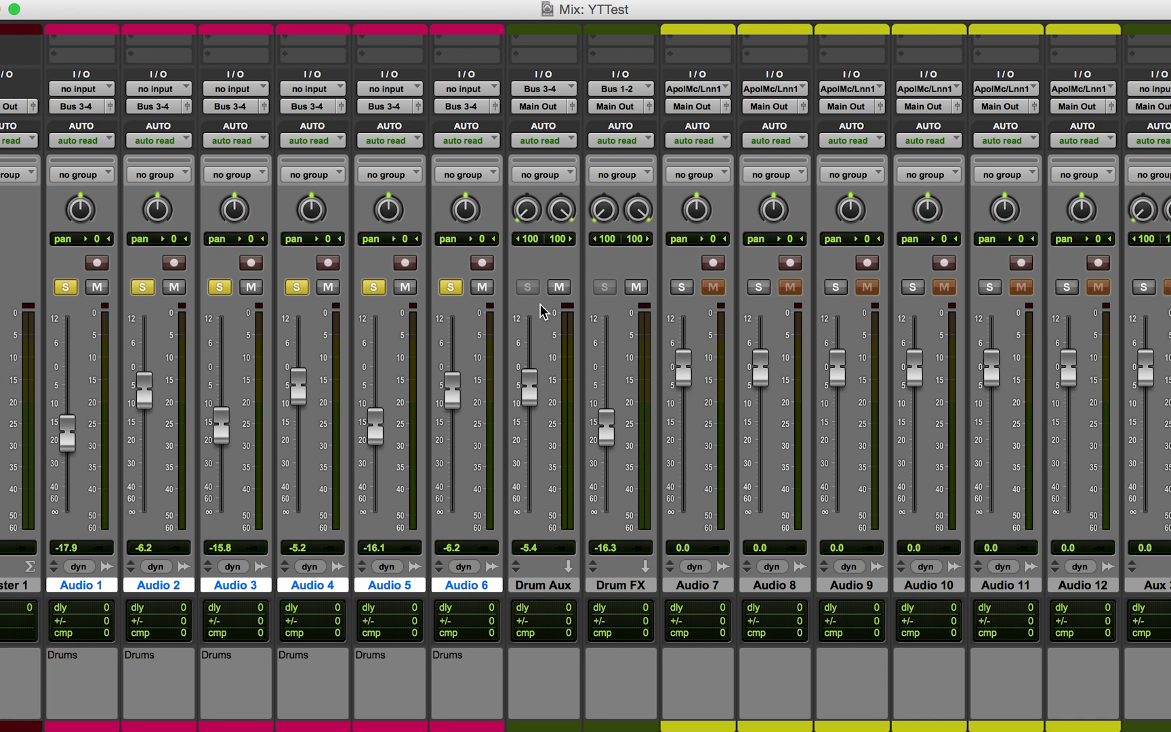
Unsolo the six drum tracks individually, going from Audio 6 to Audio 1.
click(451, 287)
click(374, 287)
click(296, 287)
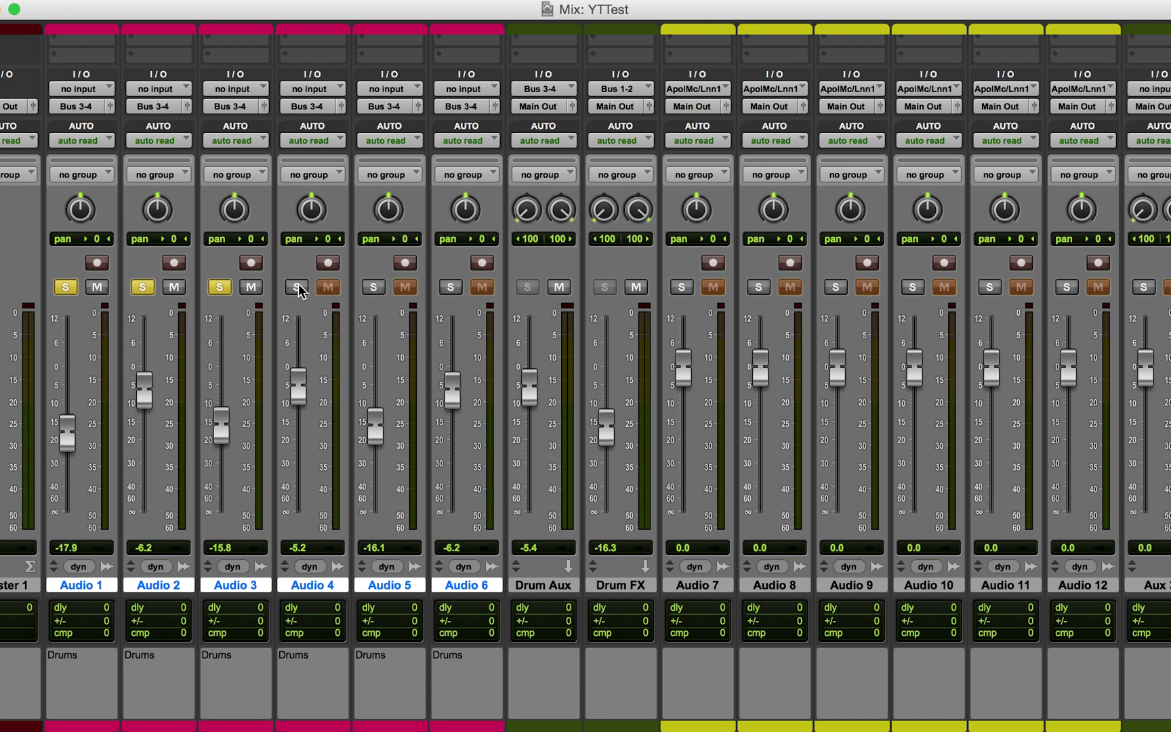
click(218, 288)
click(143, 287)
click(66, 287)
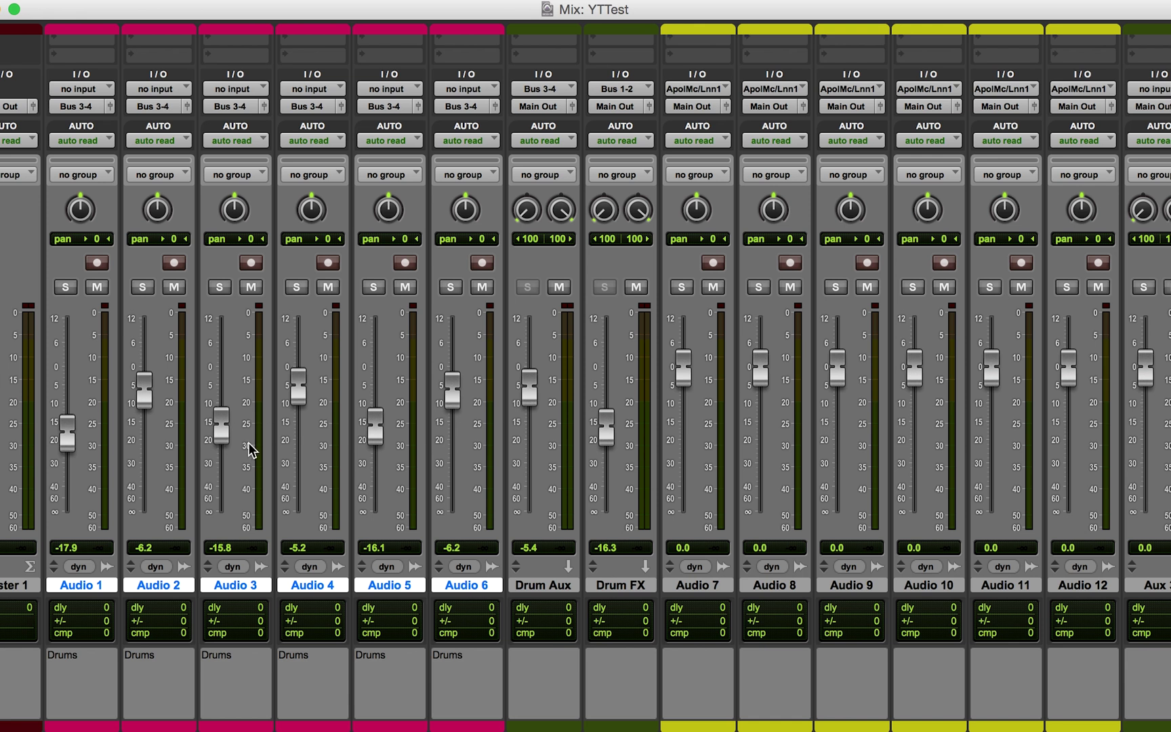
Set the Drum Aux volume fader to about -2.2 dB and solo all six selected drum tracks at once.
drag(530, 390, 529, 401)
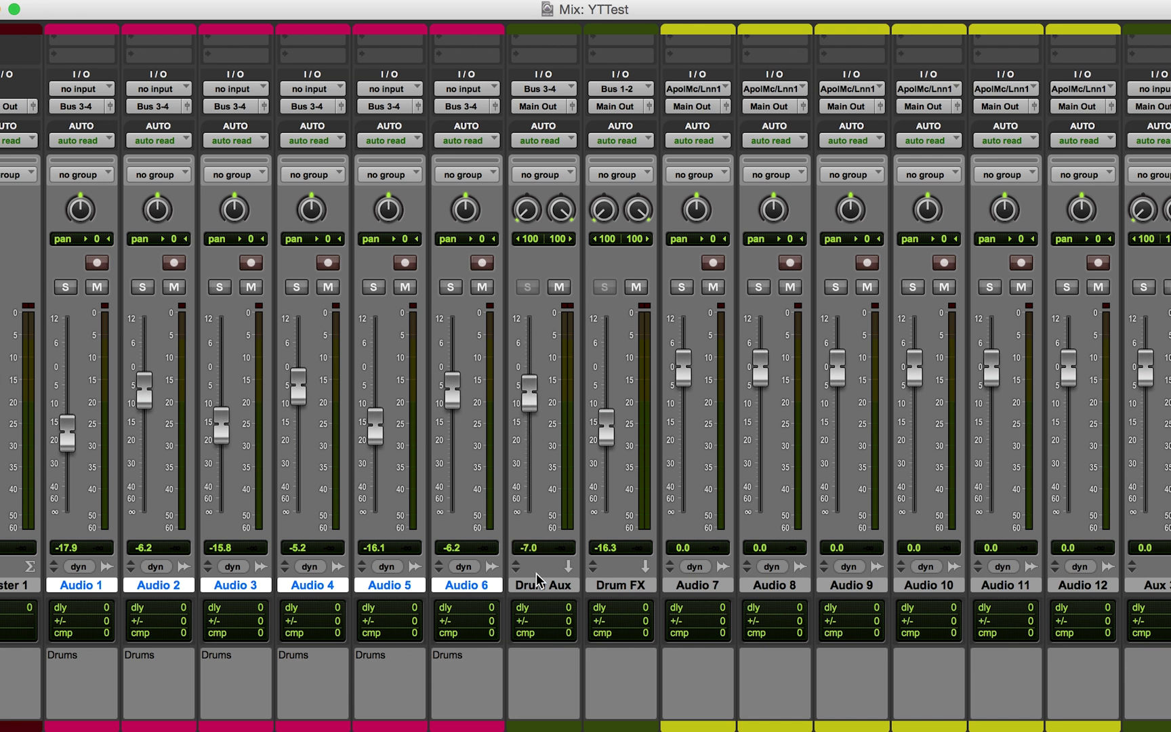
drag(530, 397, 530, 379)
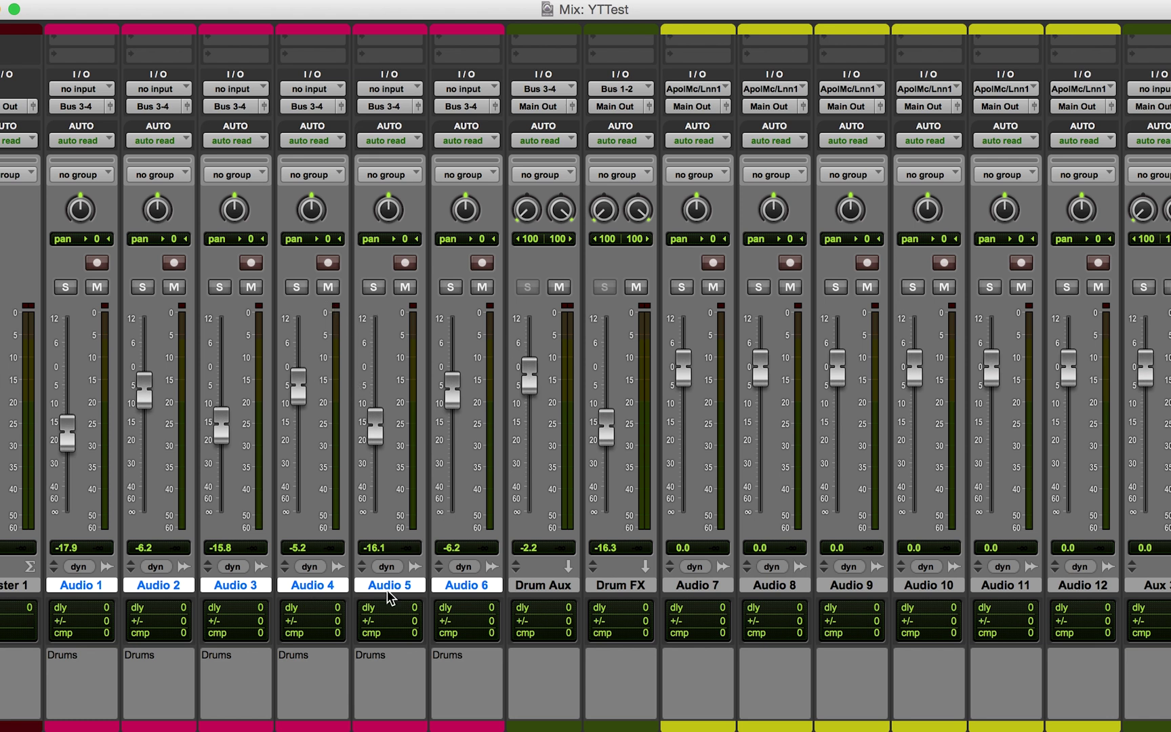
alt+shift+click(219, 288)
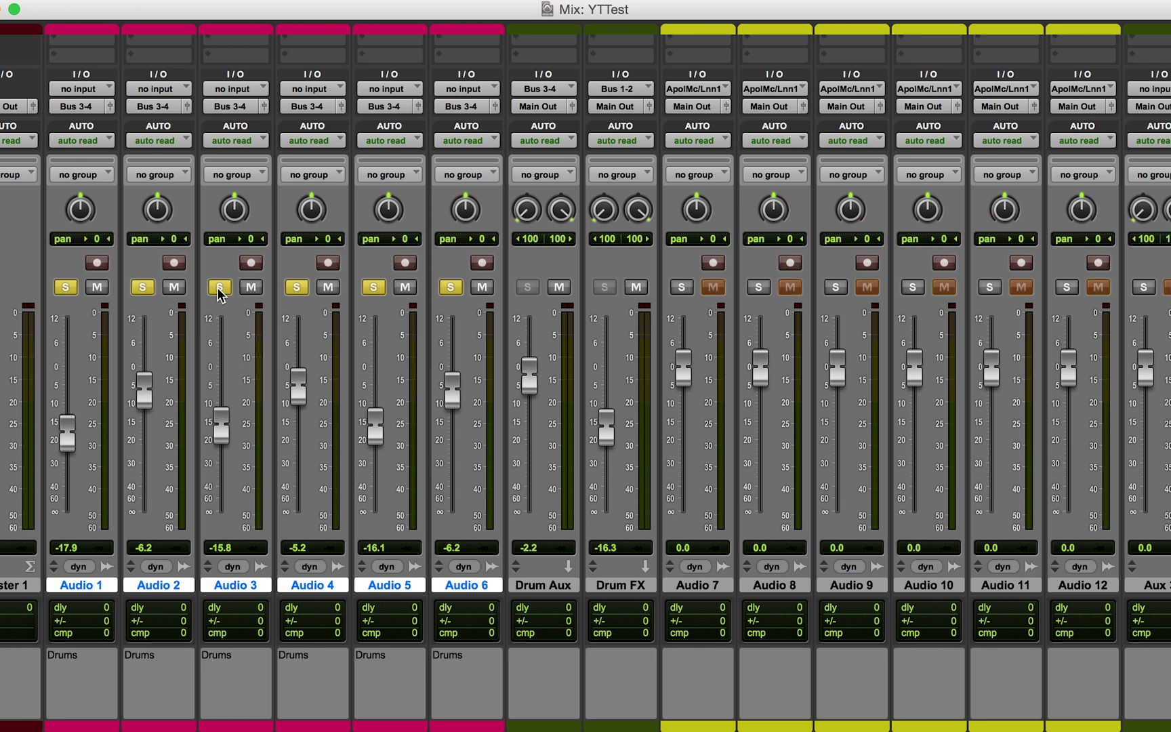
Activate the Drums group and lower its linked faders together, bringing Audio 4 to about -5.9 dB.
key(super+equal)
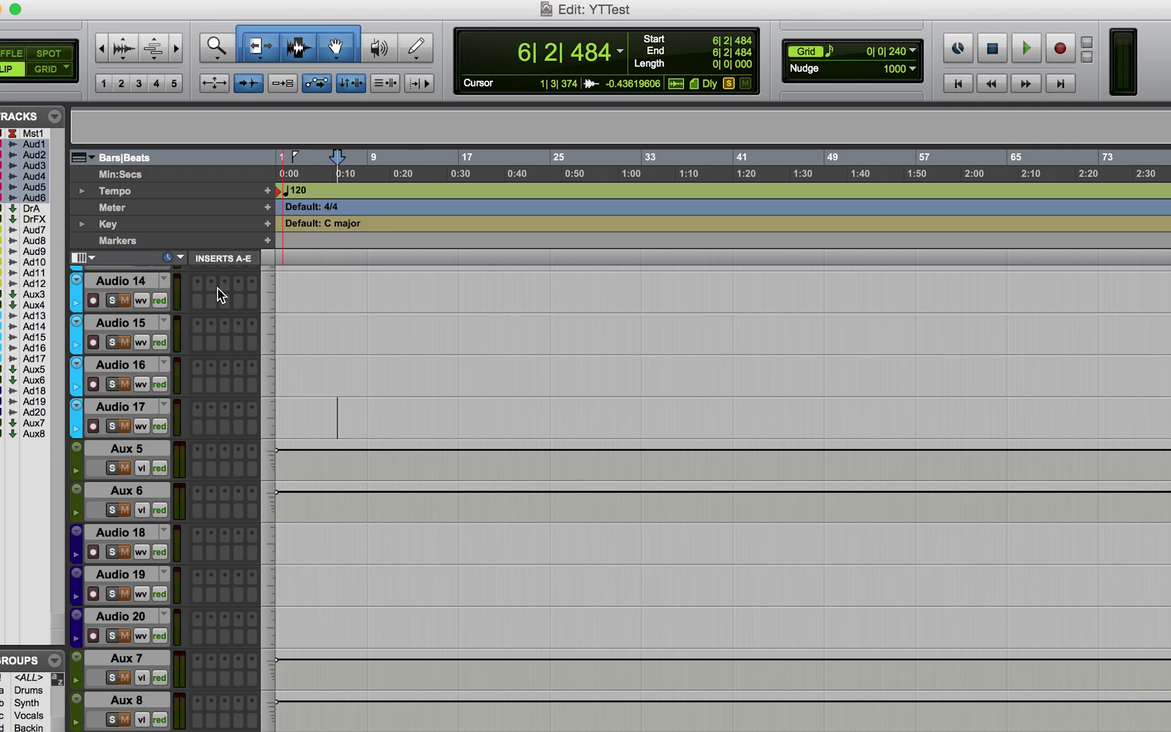
click(30, 692)
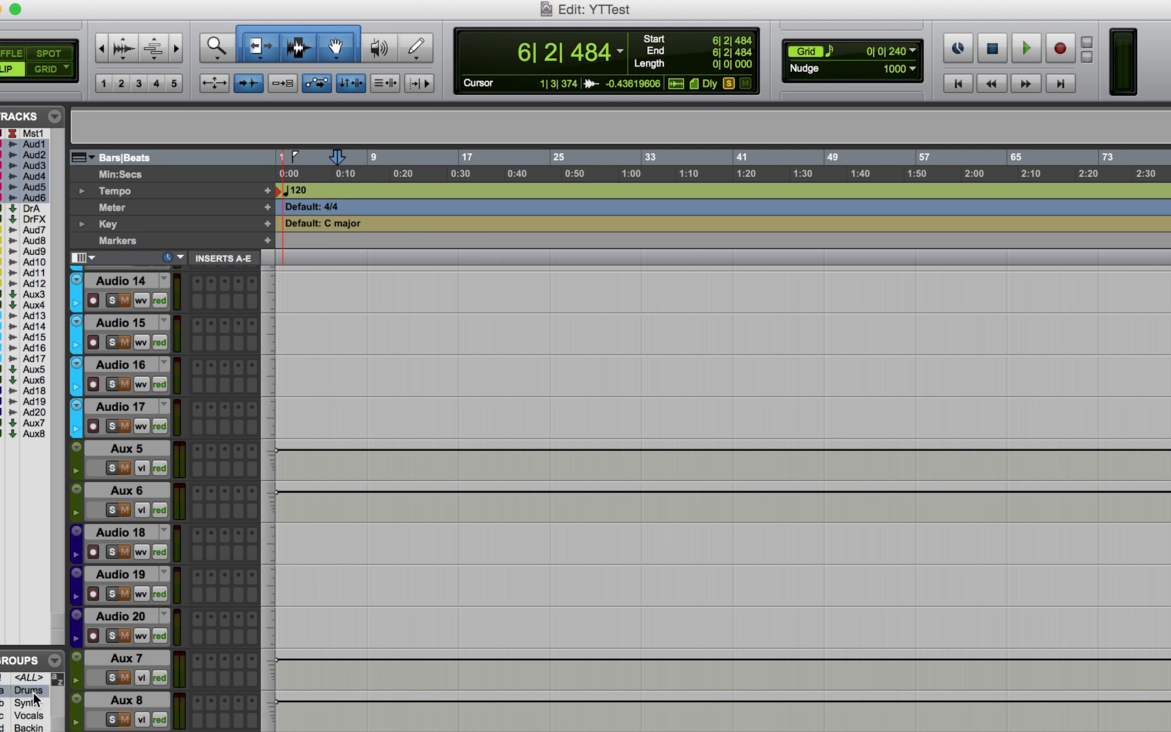
key(super+equal)
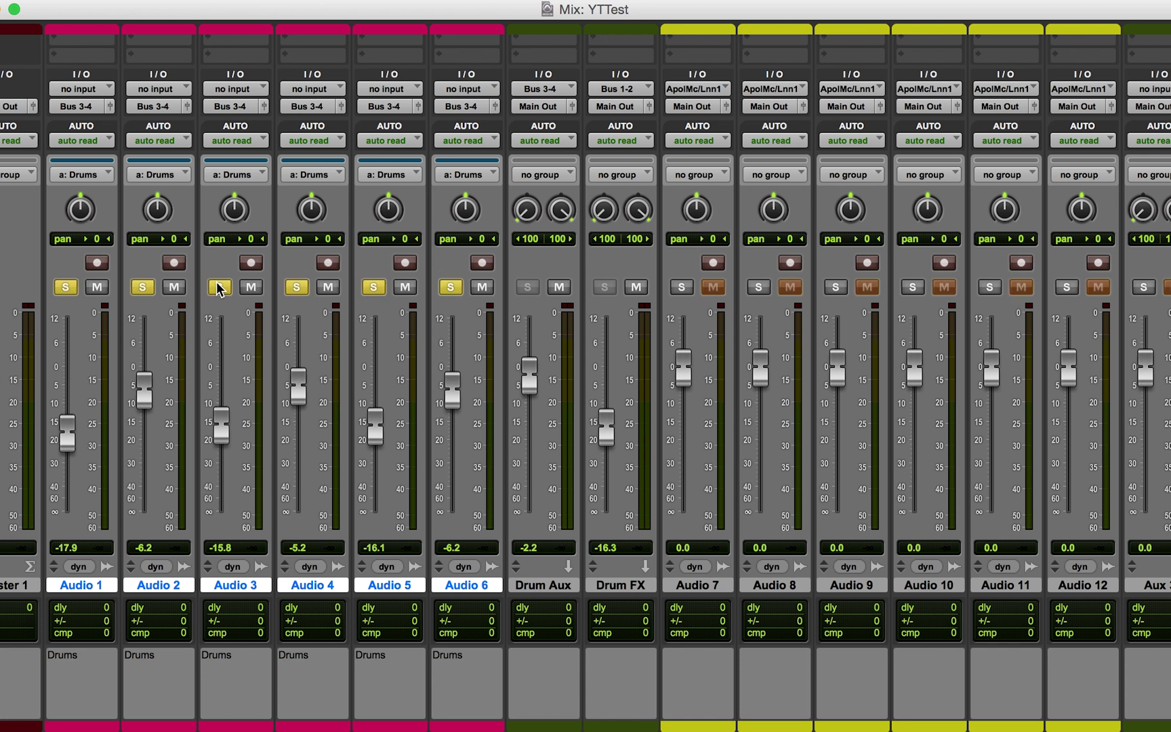
mouse_move(301, 387)
mouse_down()
mouse_move(295, 359)
mouse_move(292, 449)
mouse_move(291, 374)
mouse_move(296, 435)
mouse_move(298, 392)
mouse_up()
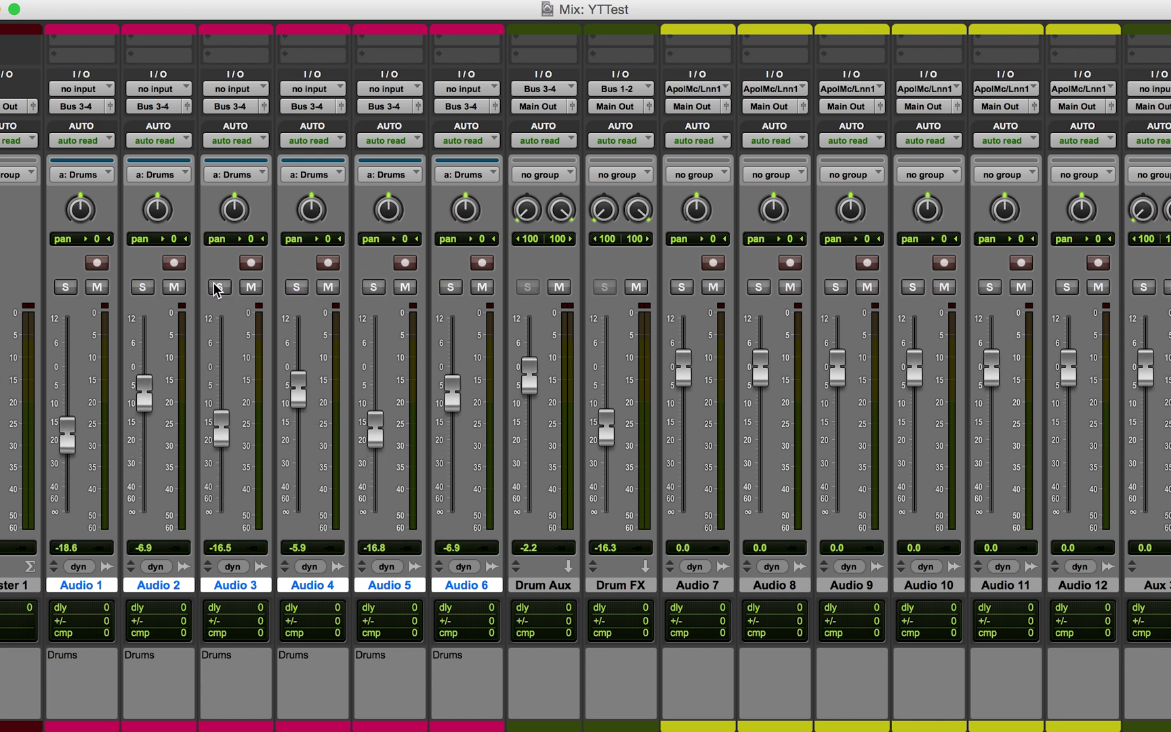
Deactivate the Drums group and return to the mixer with the six drum tracks soloed.
key(super+equal)
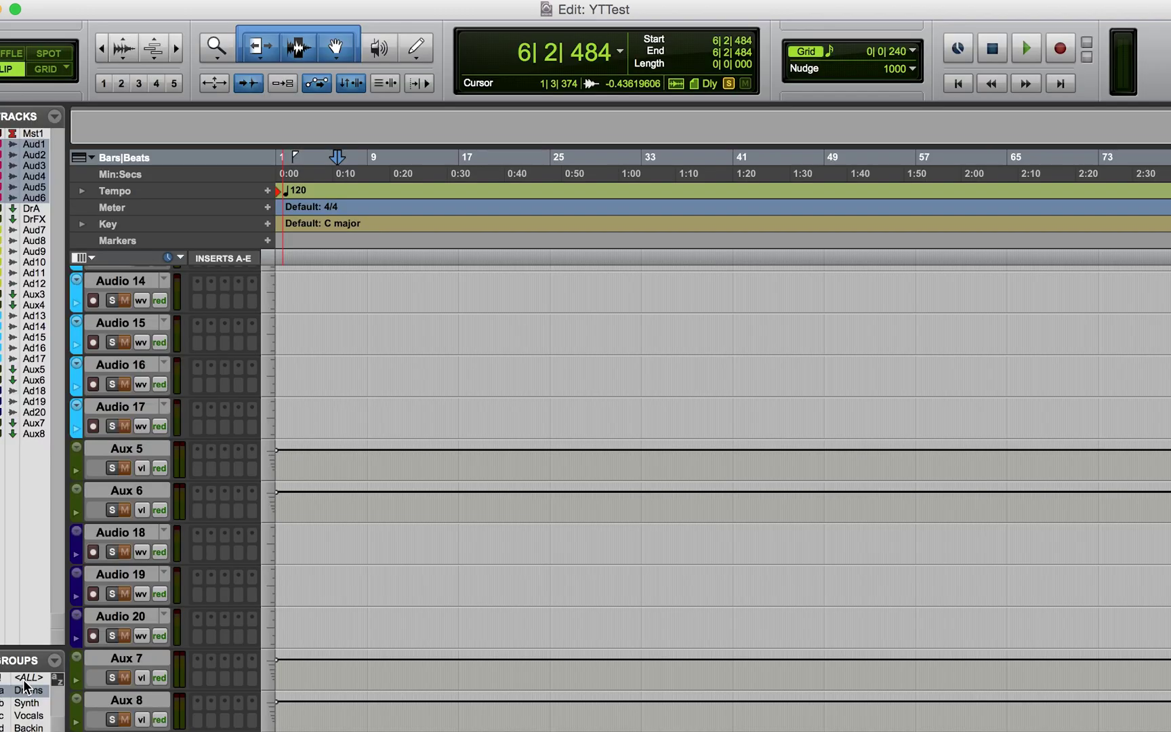
key(super+equal)
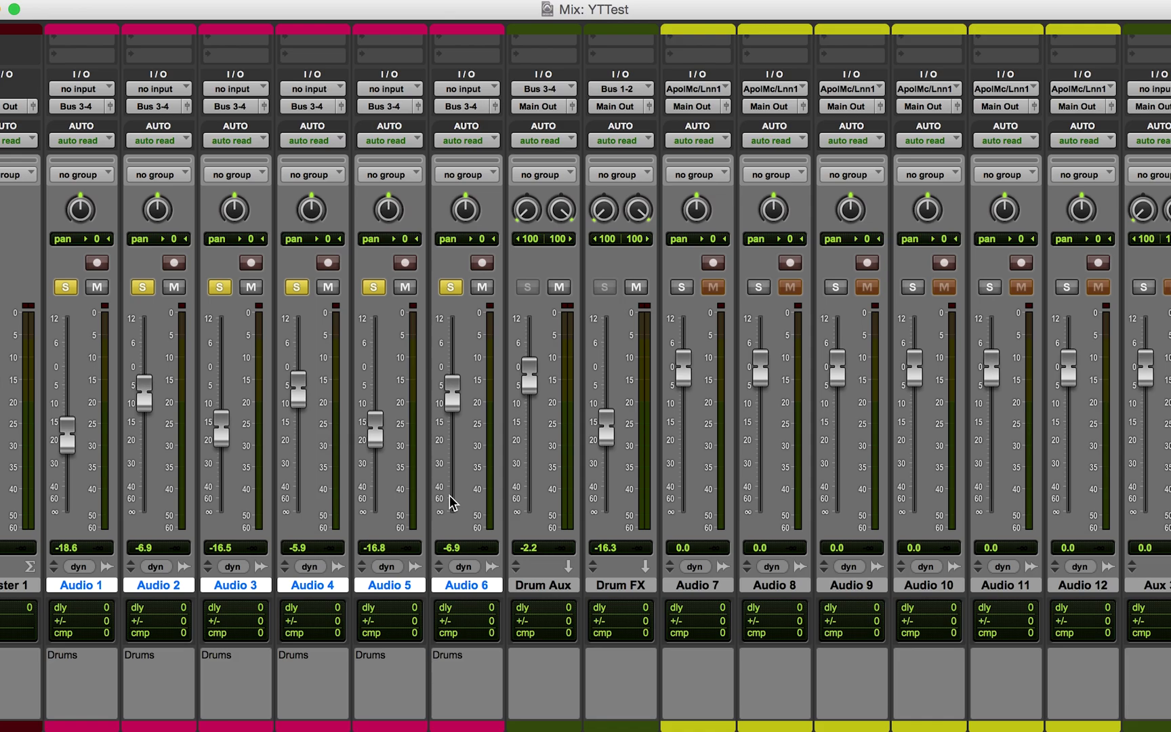
Look over the remaining colour-coded track groups and their aux tracks in the mixer and the Edit window.
scroll(716, 436, up, 5)
scroll(716, 436, right, 4)
scroll(716, 435, down, 5)
scroll(717, 437, right, 12)
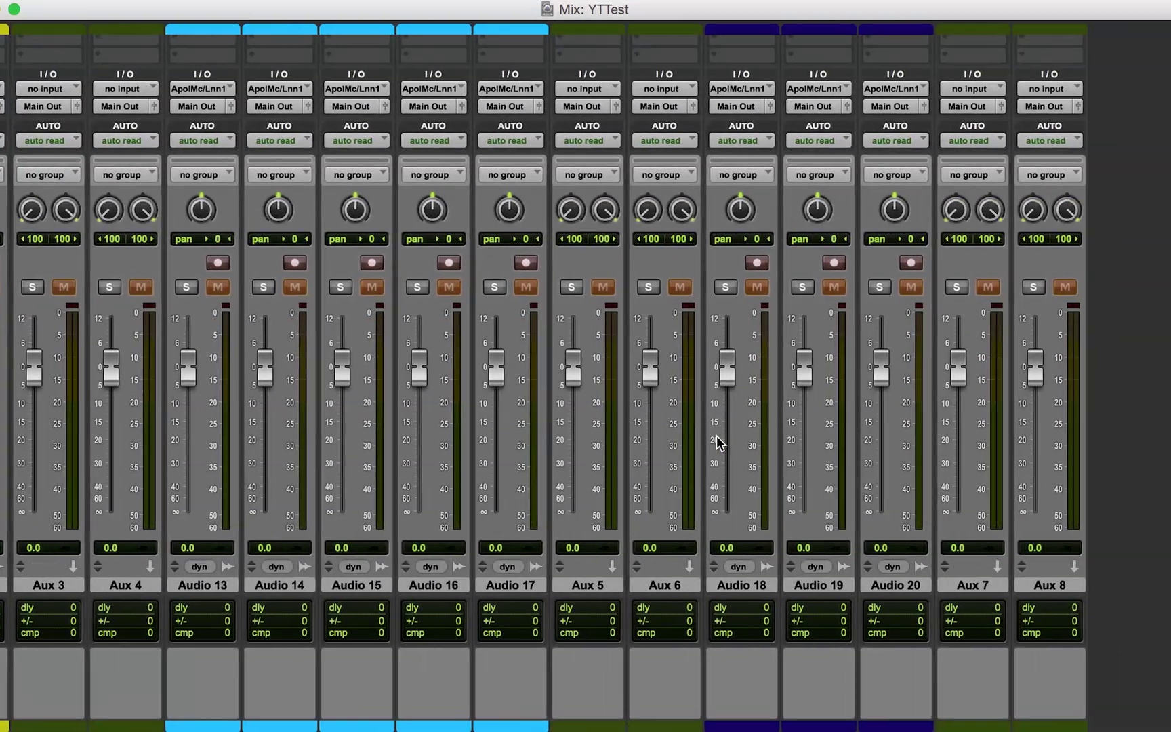
scroll(902, 425, left, 15)
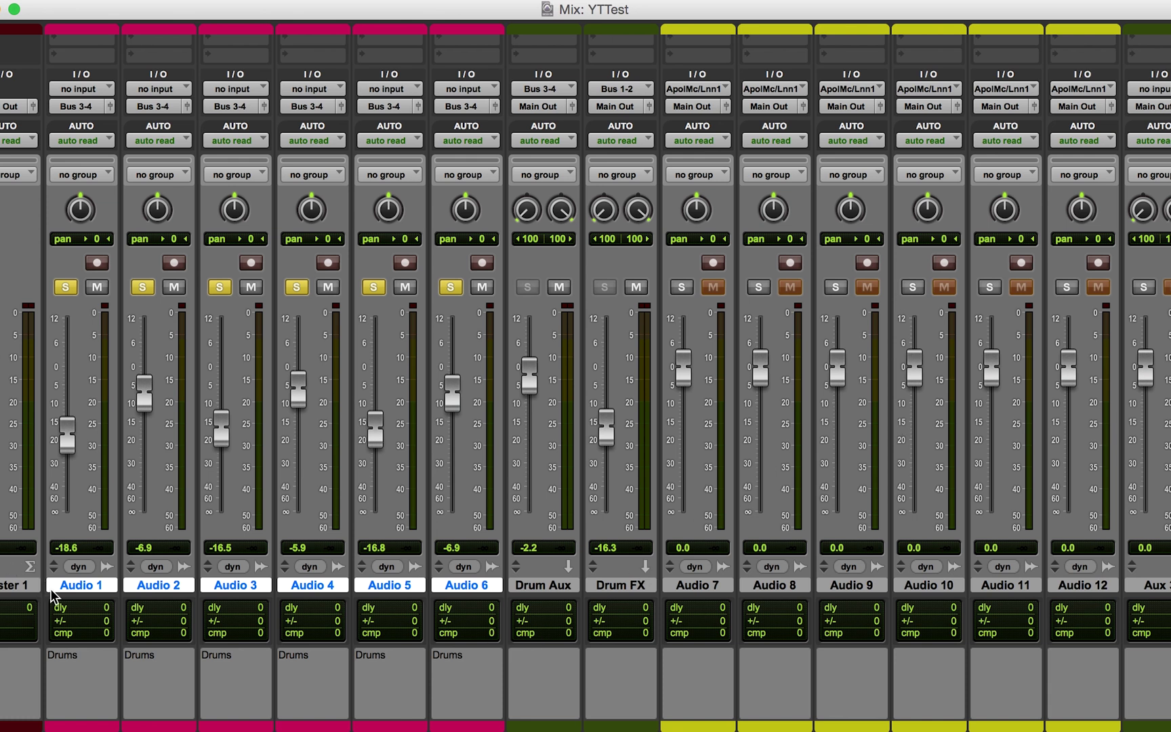
scroll(531, 647, right, 3)
key(super+equal)
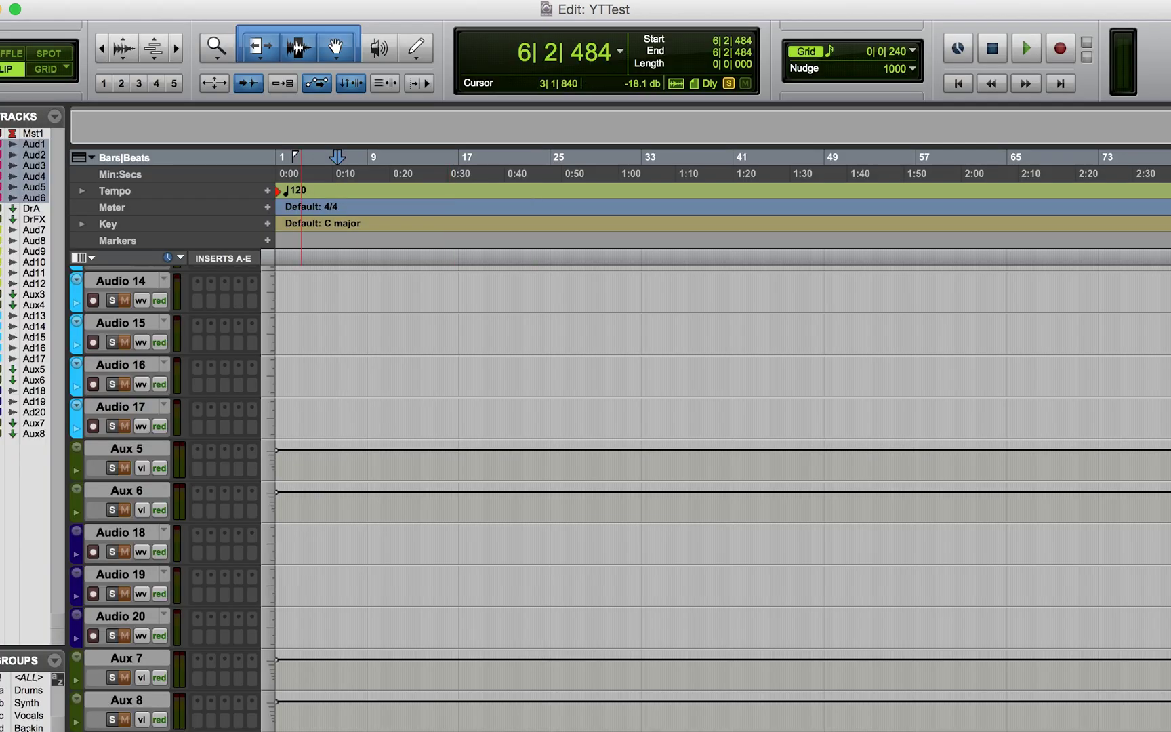
scroll(196, 721, down, 3)
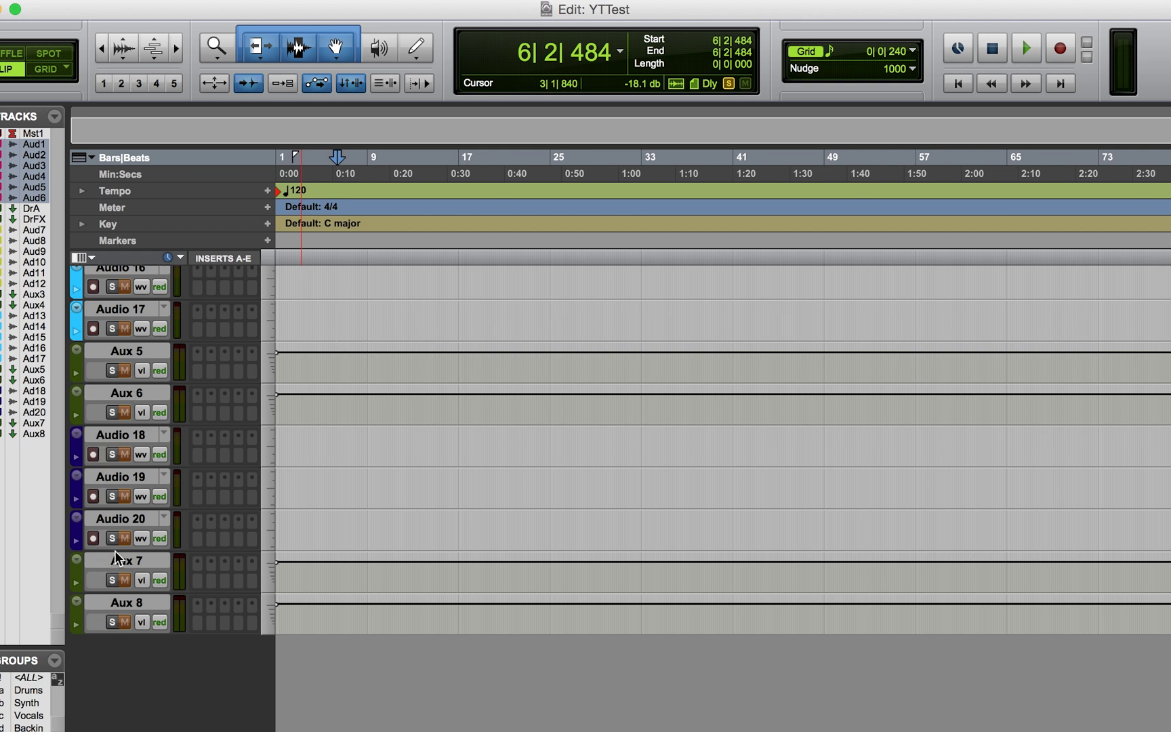
scroll(128, 328, up, 7)
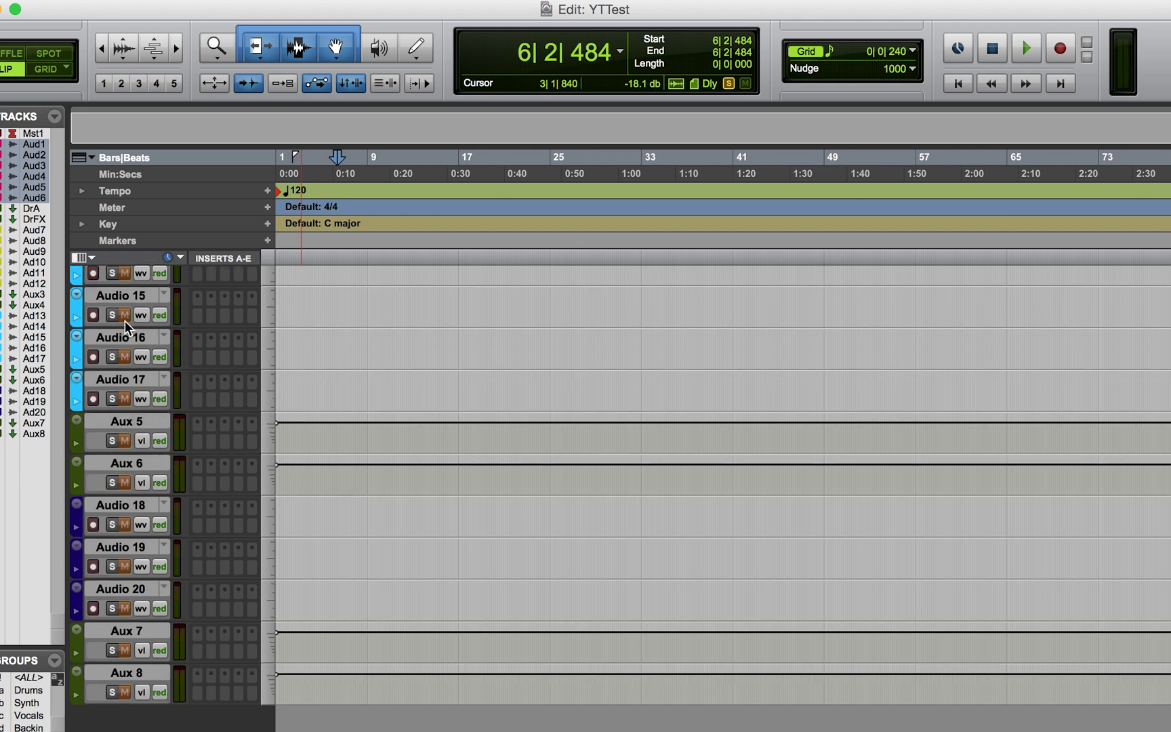
scroll(115, 474, up, 15)
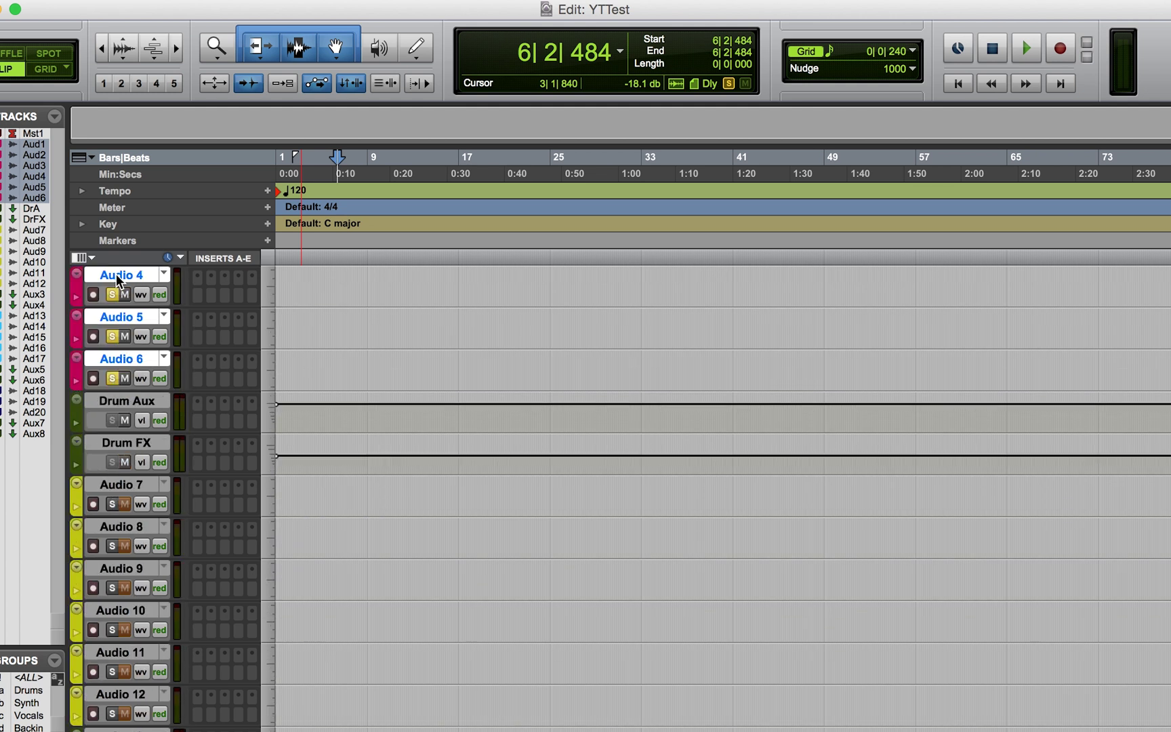
scroll(478, 452, down, 1)
key(super+equal)
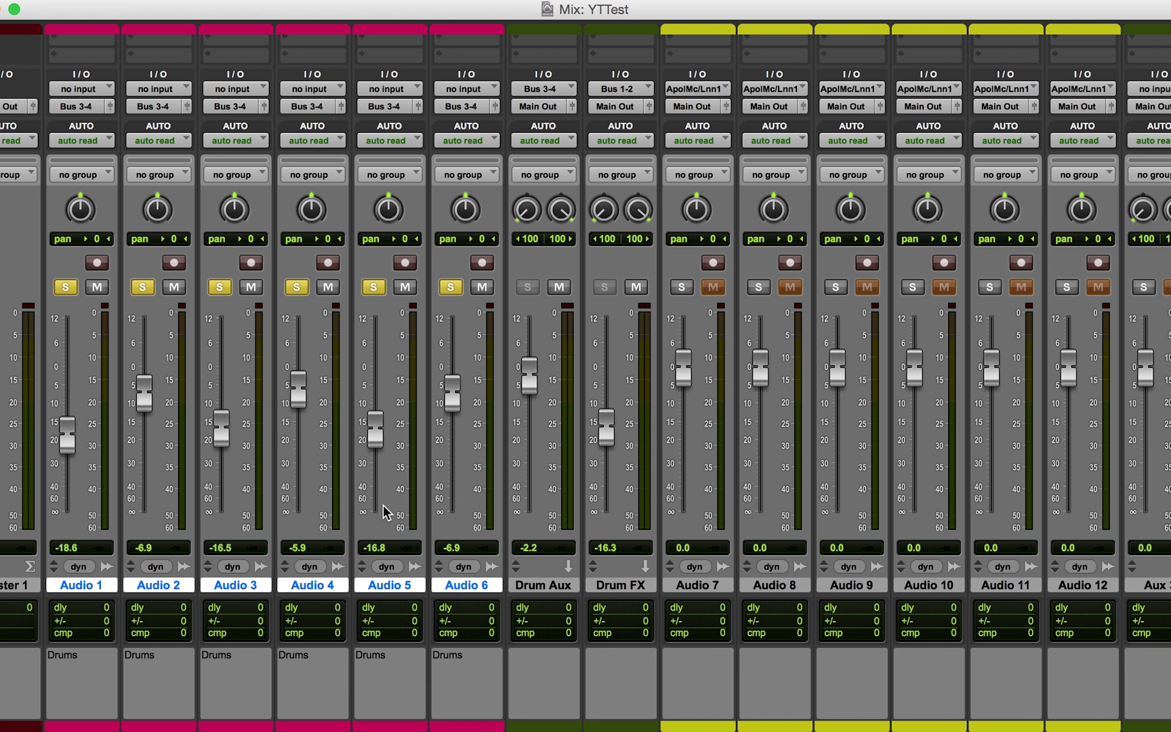
Hide the Inserts F-J section of the channel strips in the mixer and check the more compact layout.
scroll(384, 505, up, 5)
scroll(403, 426, down, 5)
click(13, 678)
click(40, 496)
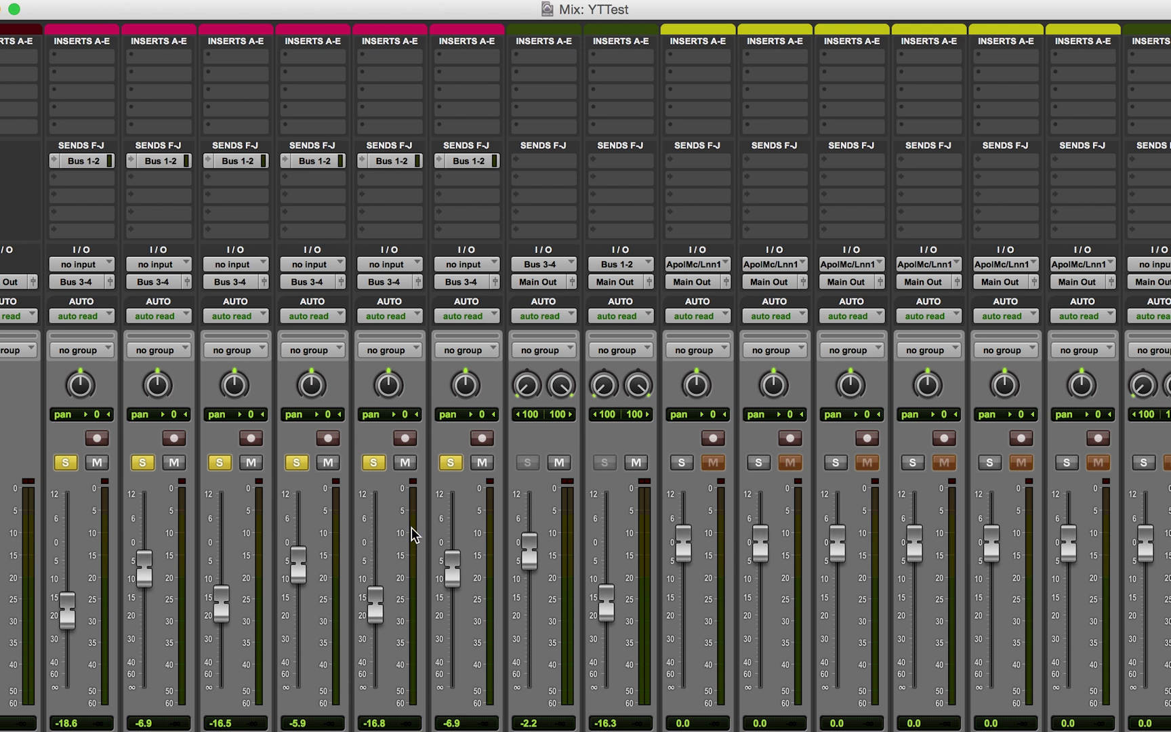
scroll(530, 554, down, 5)
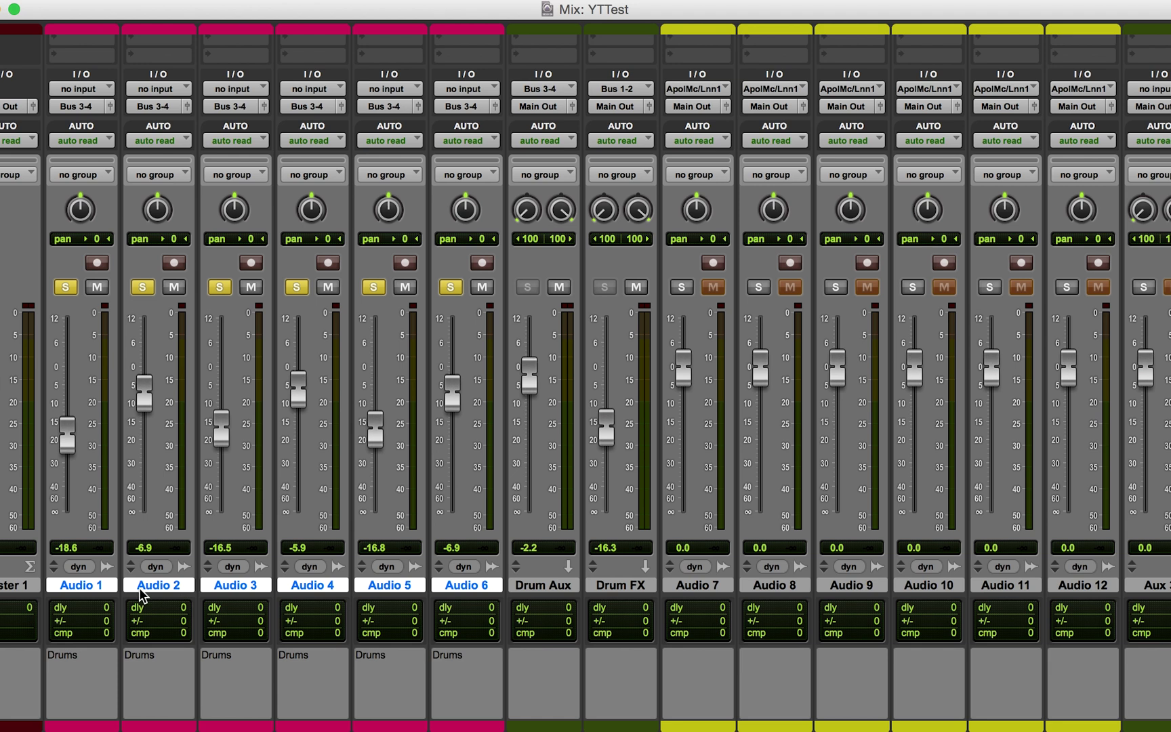
scroll(31, 430, up, 5)
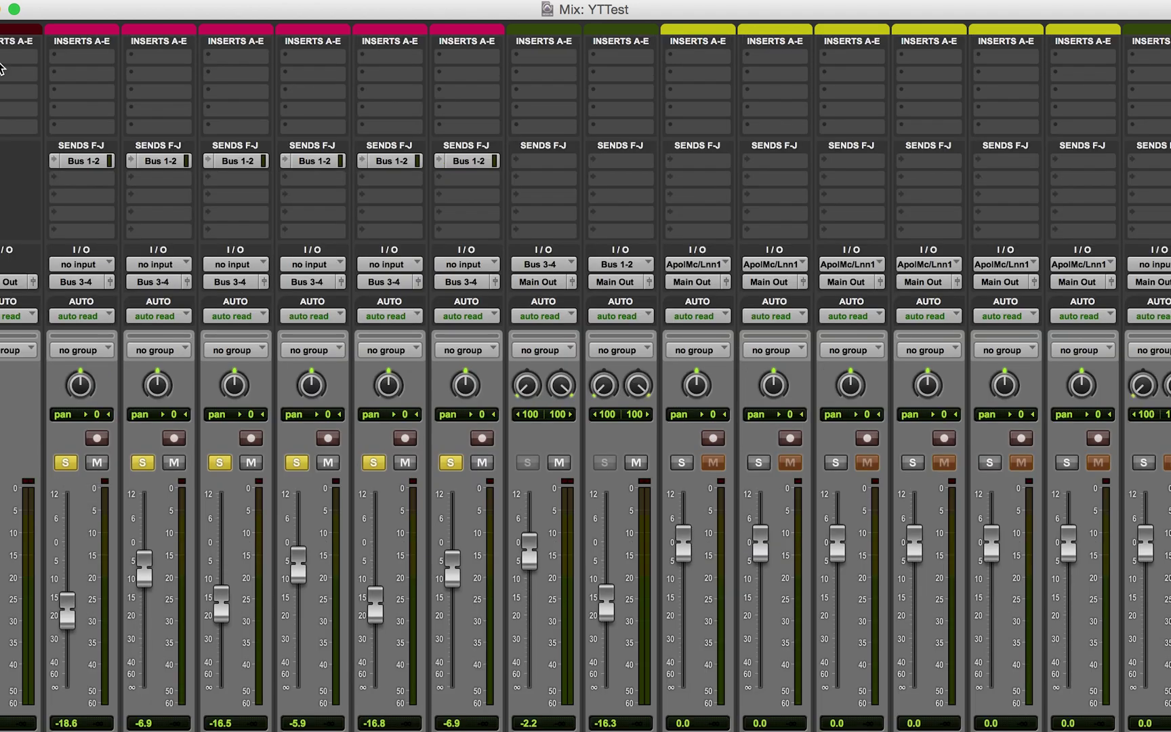